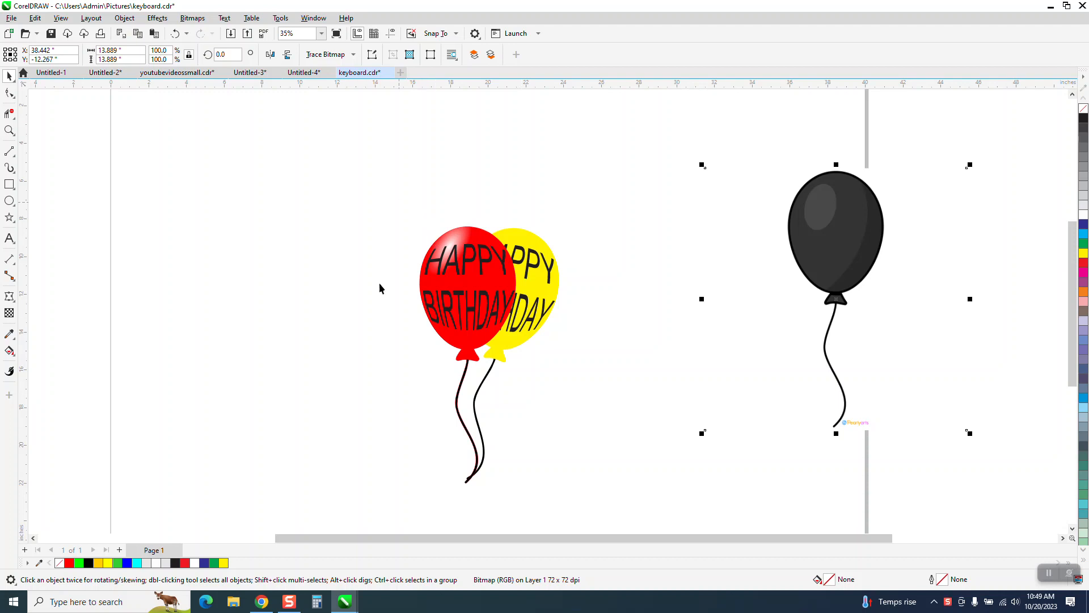
- Move the finished birthday balloons toward the page's left edge and bring the black balloon bitmap onto the page
scroll(577, 499, "down", 1)
left_click(513, 309)
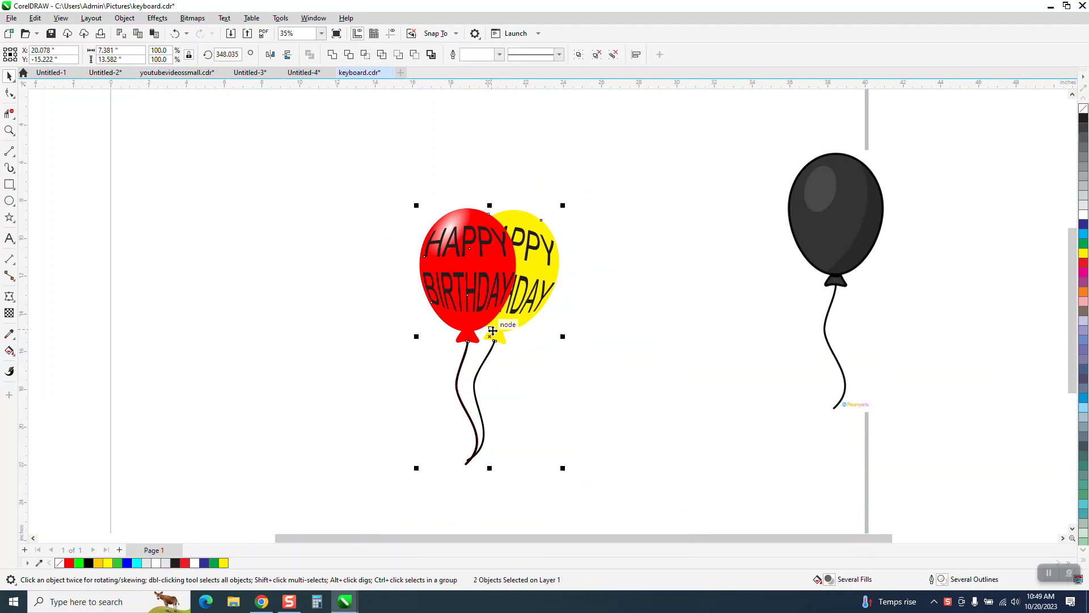
left_click_drag(493, 331, 194, 297)
left_click_drag(836, 216, 539, 238)
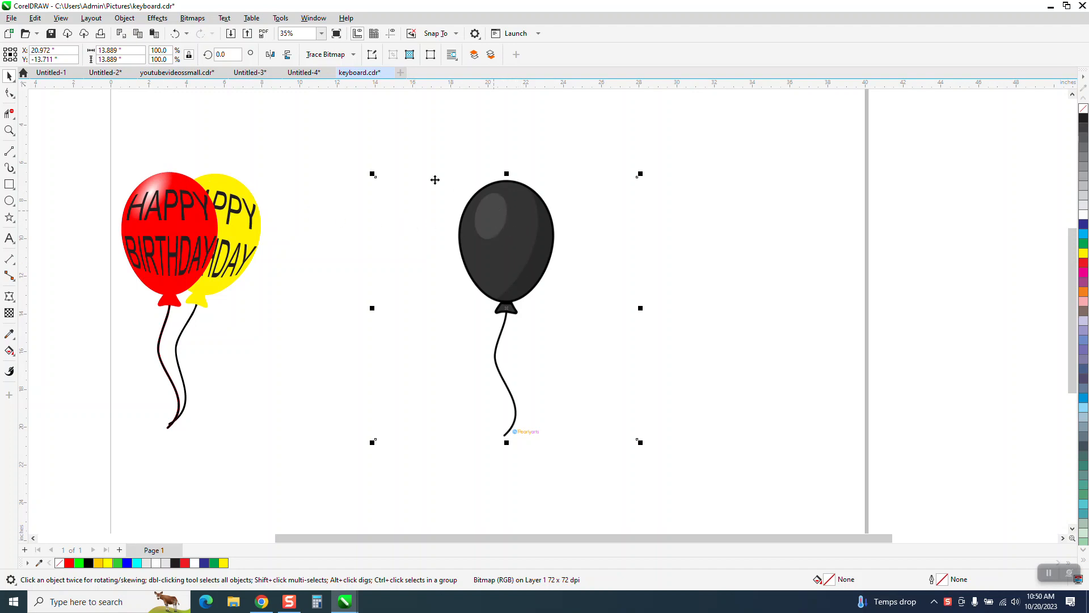
- Outline-trace the black balloon bitmap as Clipart and place the traced copy to the right of the original
left_click(353, 54)
mouse_move(350, 101)
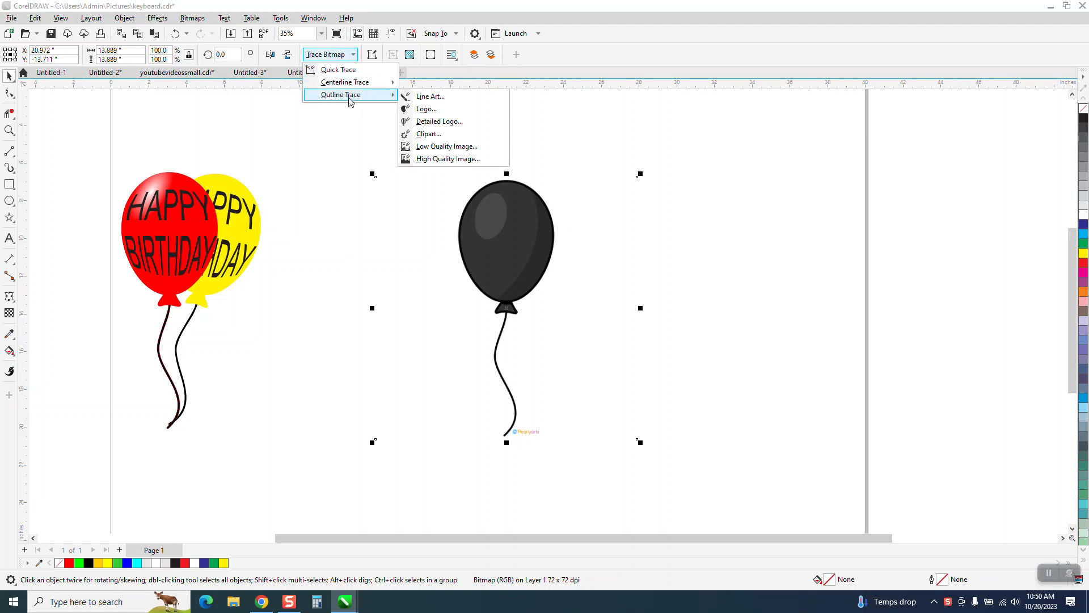
left_click(429, 133)
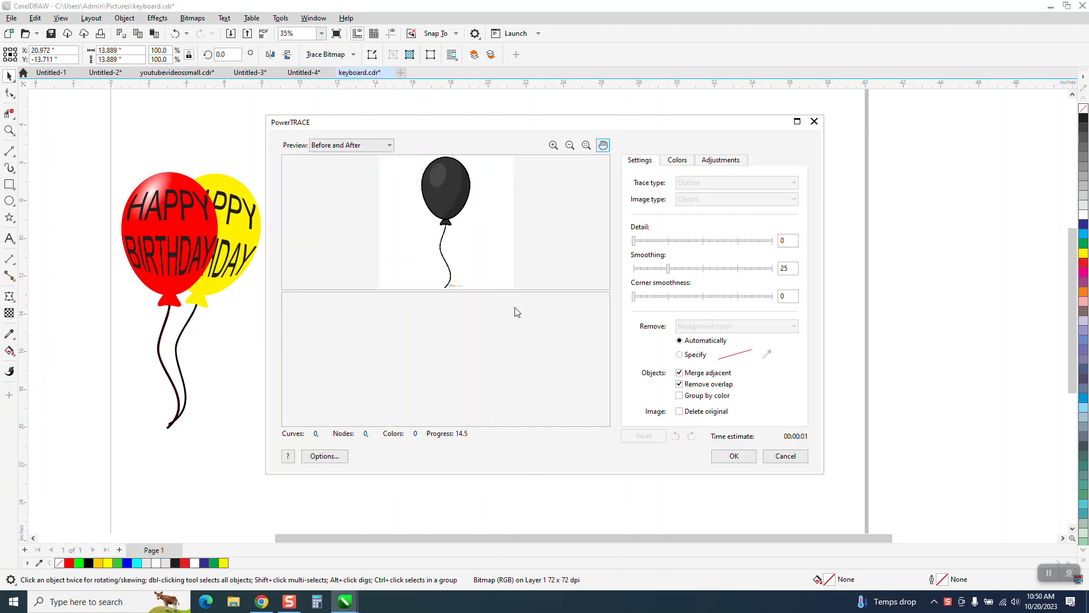
left_click(734, 455)
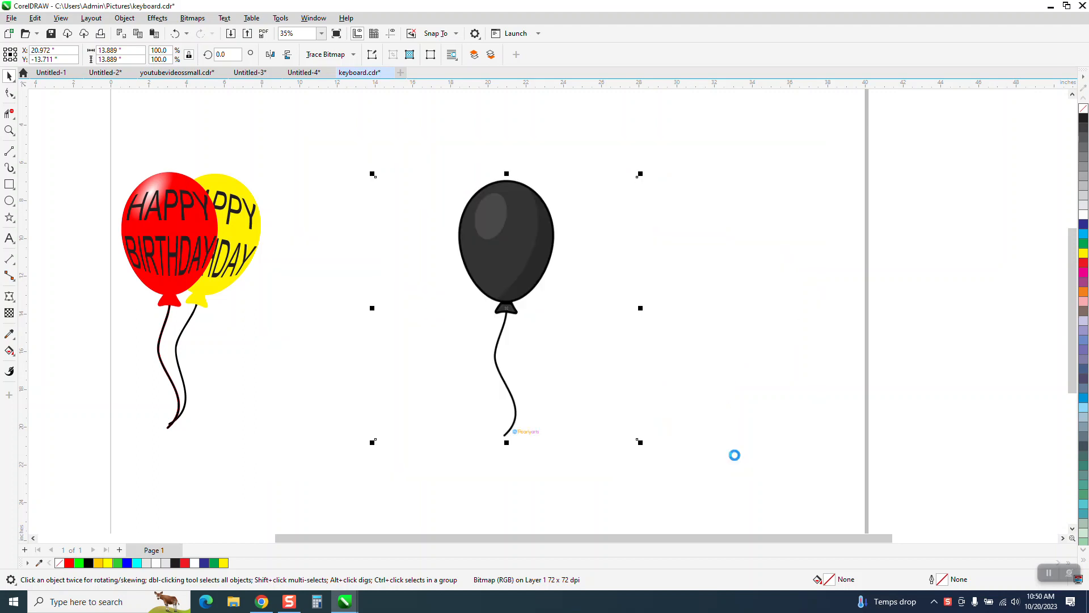
mouse_move(501, 280)
left_mouse_down()
mouse_move(644, 255)
mouse_move(637, 266)
left_mouse_up()
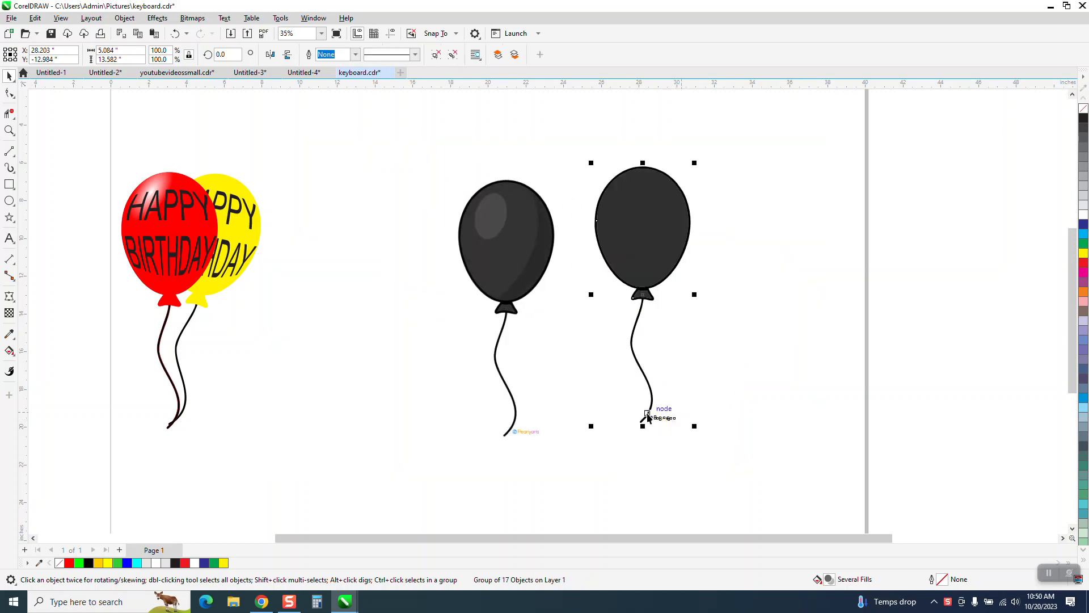
- Ungroup the traced balloon and delete the small watermark lettering beside the end of its string
left_click(127, 20)
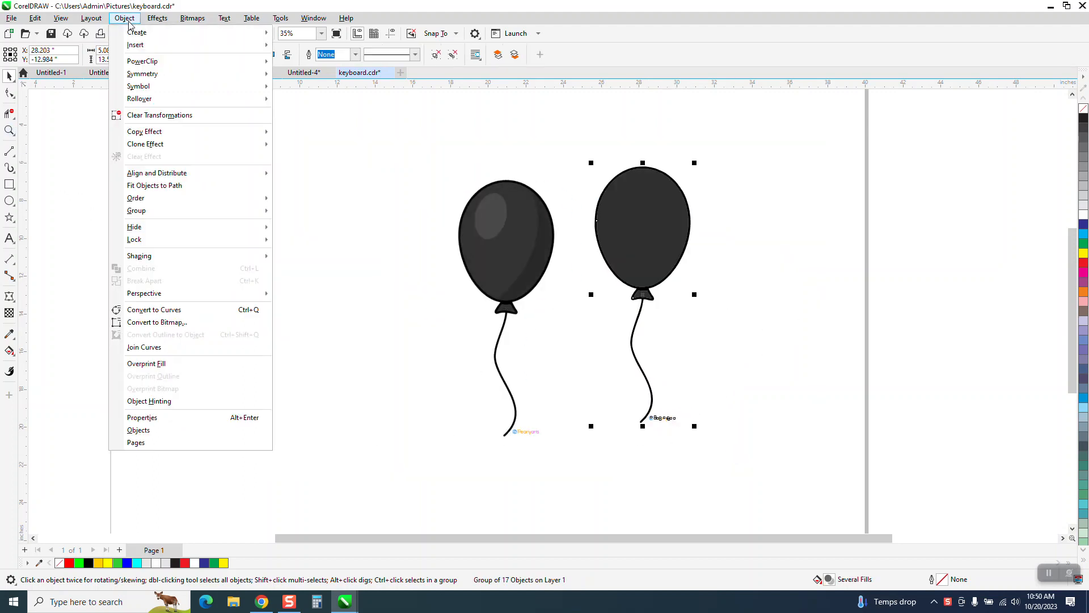
mouse_move(169, 211)
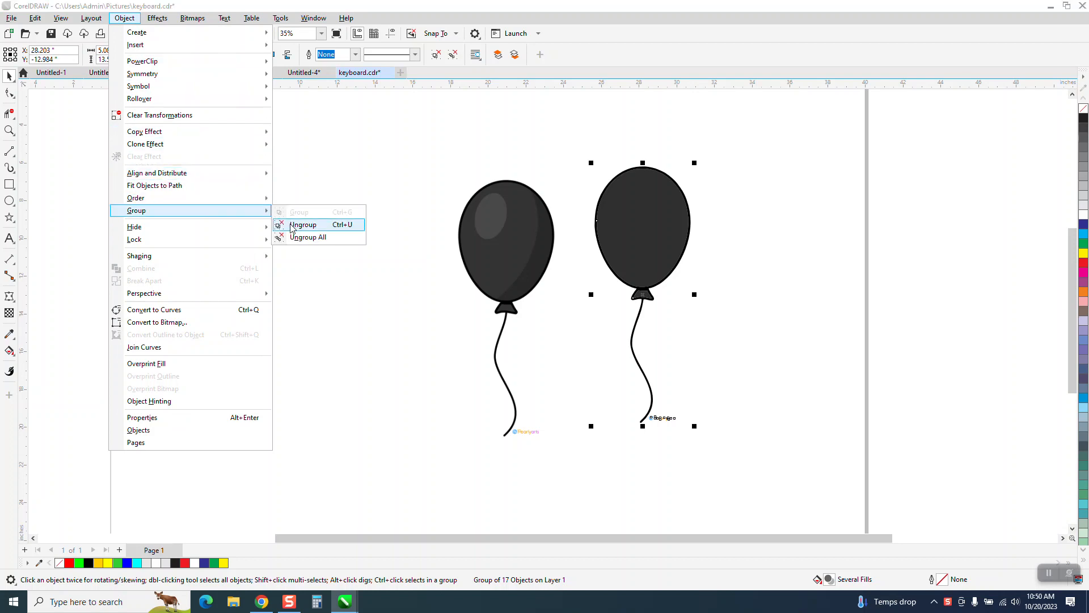
left_click(303, 225)
left_click(701, 393)
left_click_drag(613, 447, 614, 447)
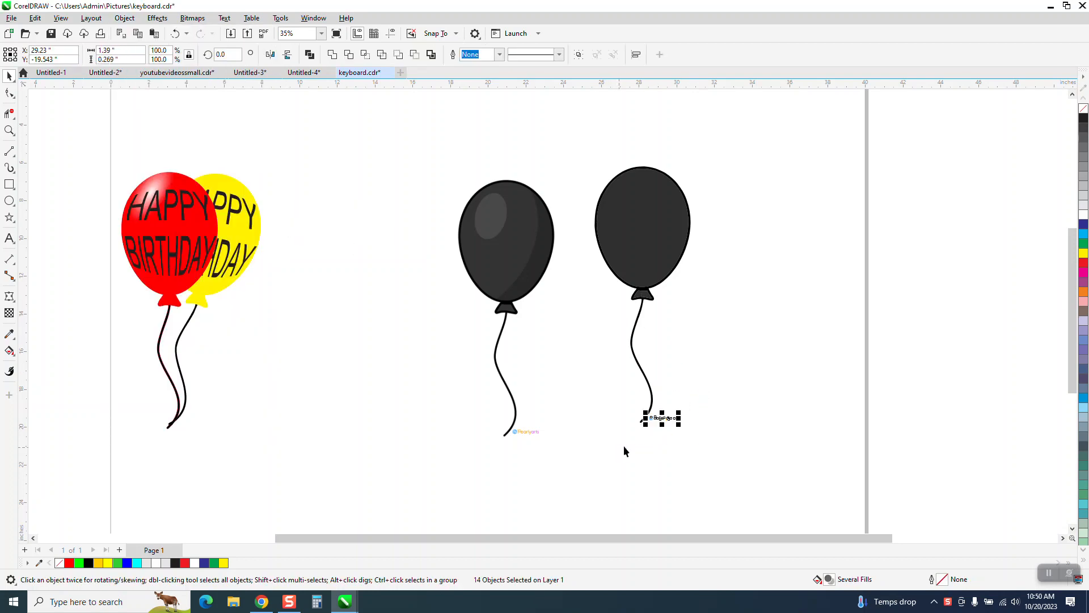
key("Delete")
left_click_drag(650, 255, 837, 281)
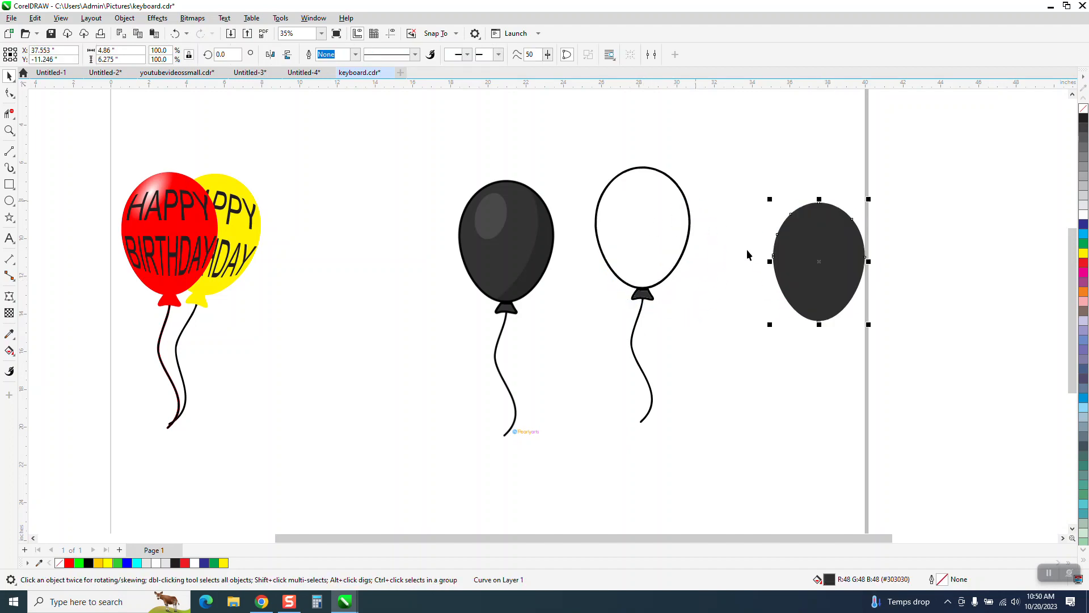
left_click(174, 33)
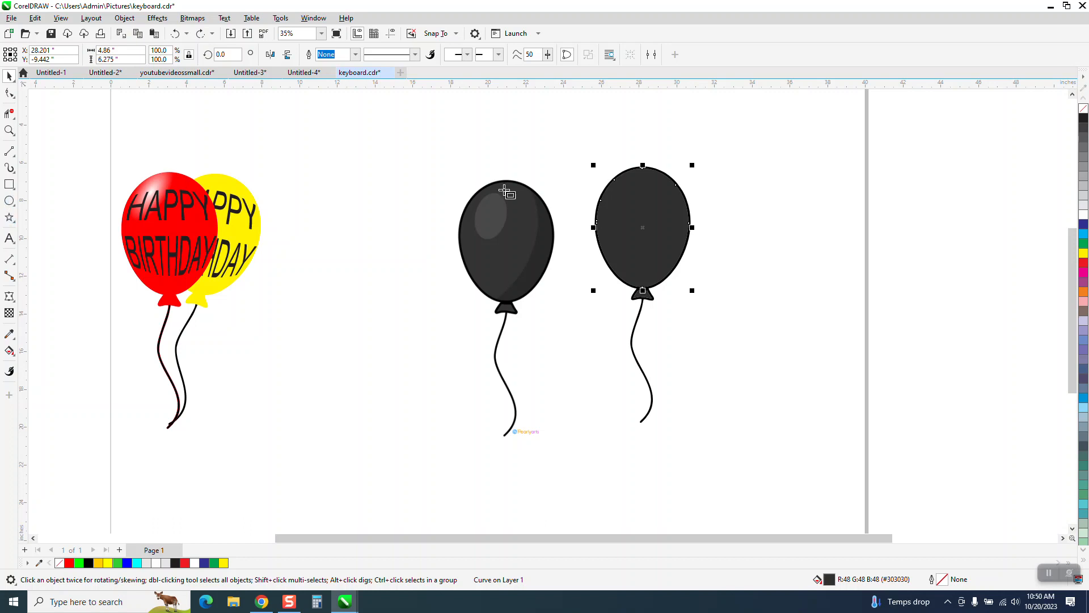
left_click(9, 185)
left_click(10, 77)
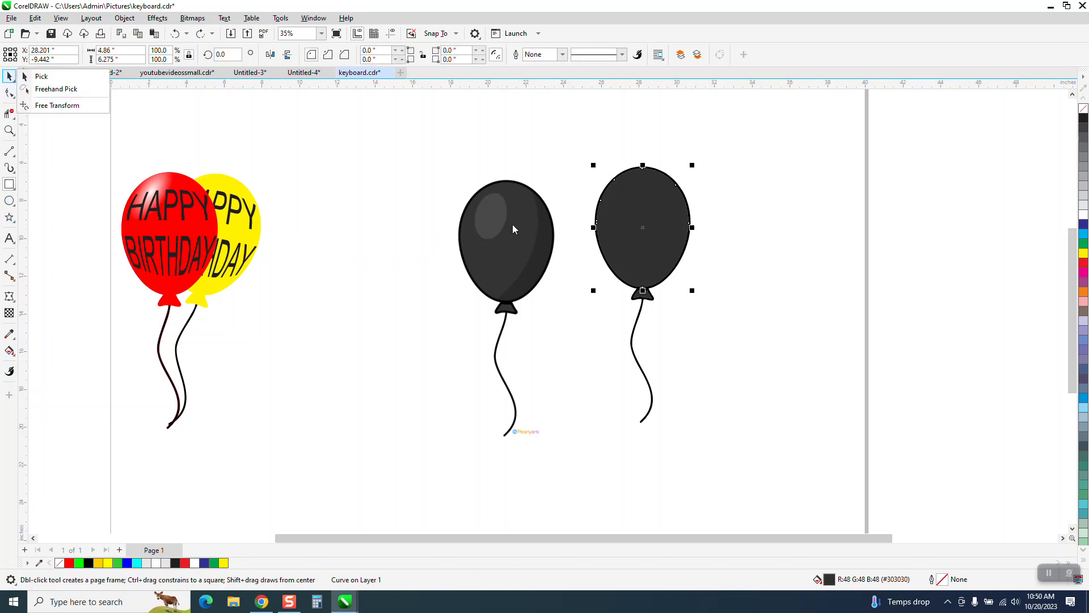
left_click_drag(510, 236, 879, 194)
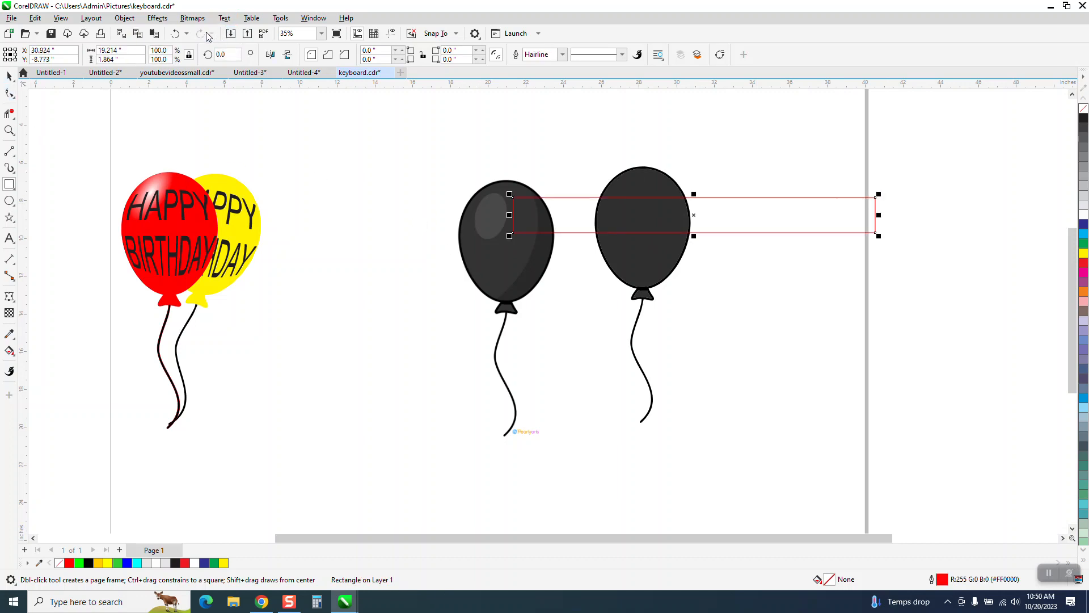
left_click(176, 34)
left_click(10, 76)
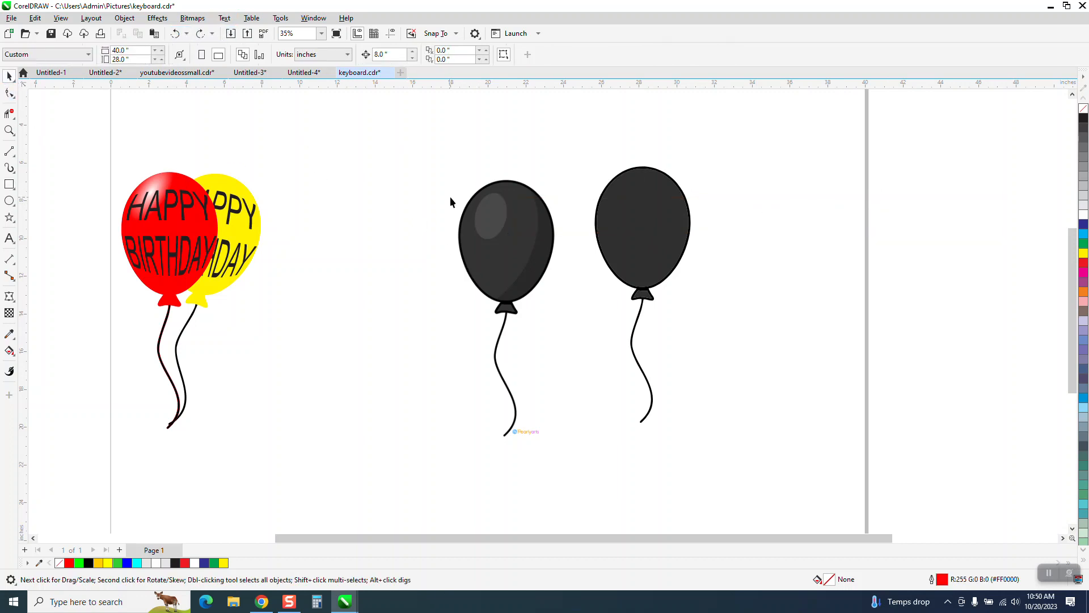
- Move the balloon bitmap off the page's right edge and draw a rectangle about 7.9 by 14.8 inches around the traced balloon
left_click(493, 227)
left_click_drag(493, 227, 964, 162)
left_click(9, 184)
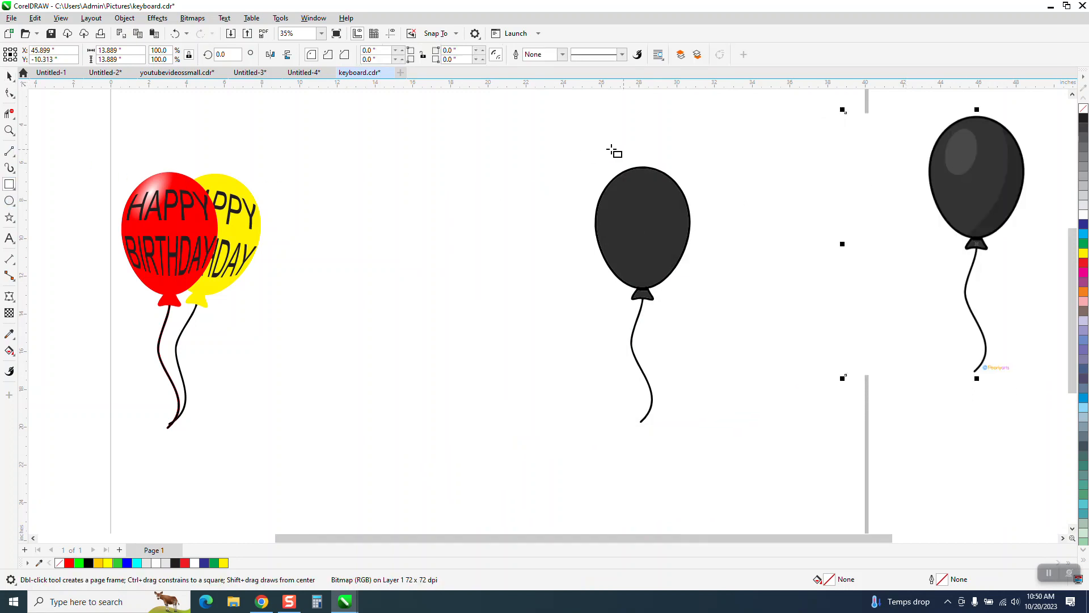
left_click_drag(570, 154, 718, 433)
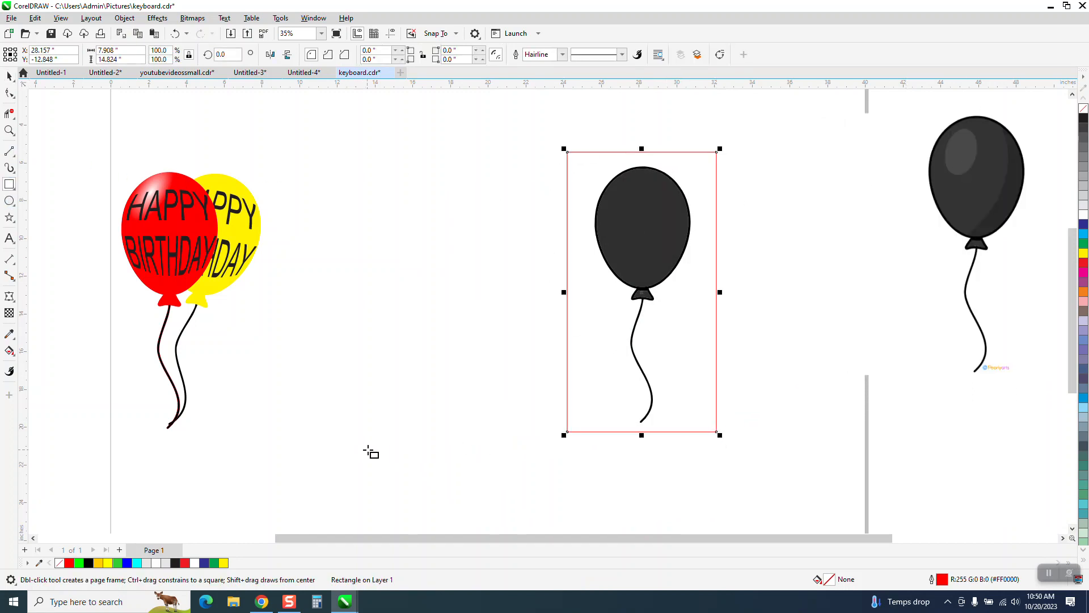
- Smart Fill the area around the traced balloon and the resulting balloon cutout in blue, nudging each new shape 8 inches left
left_click(9, 350)
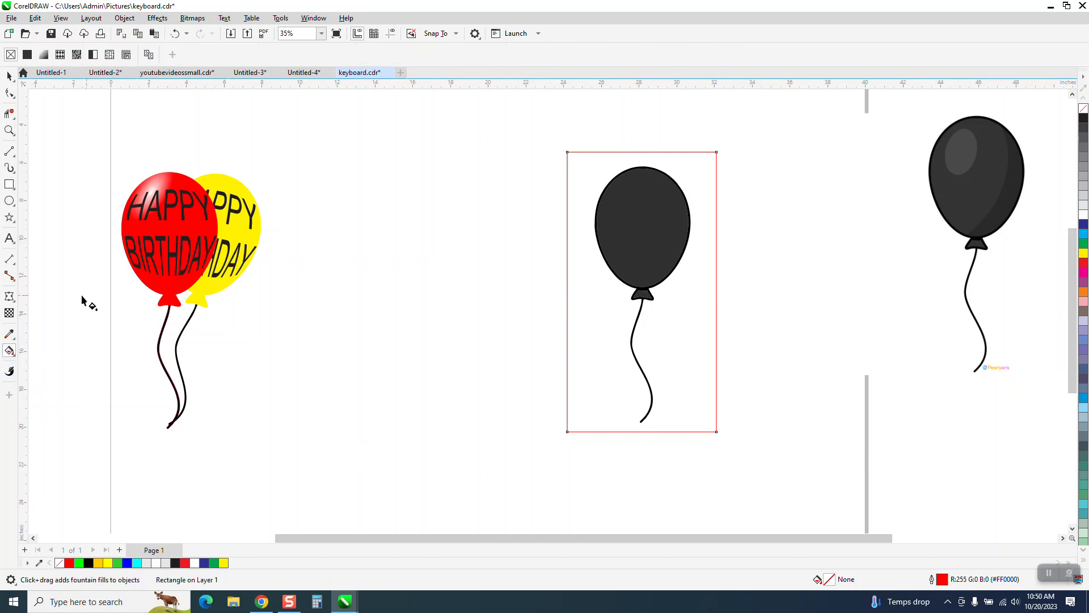
left_click(14, 355)
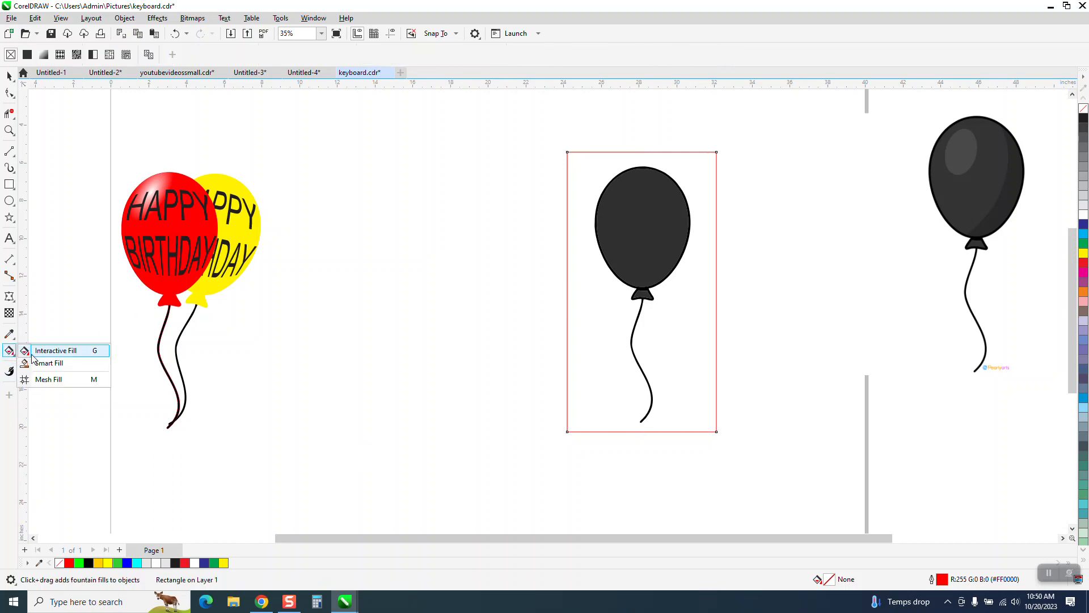
left_click(42, 363)
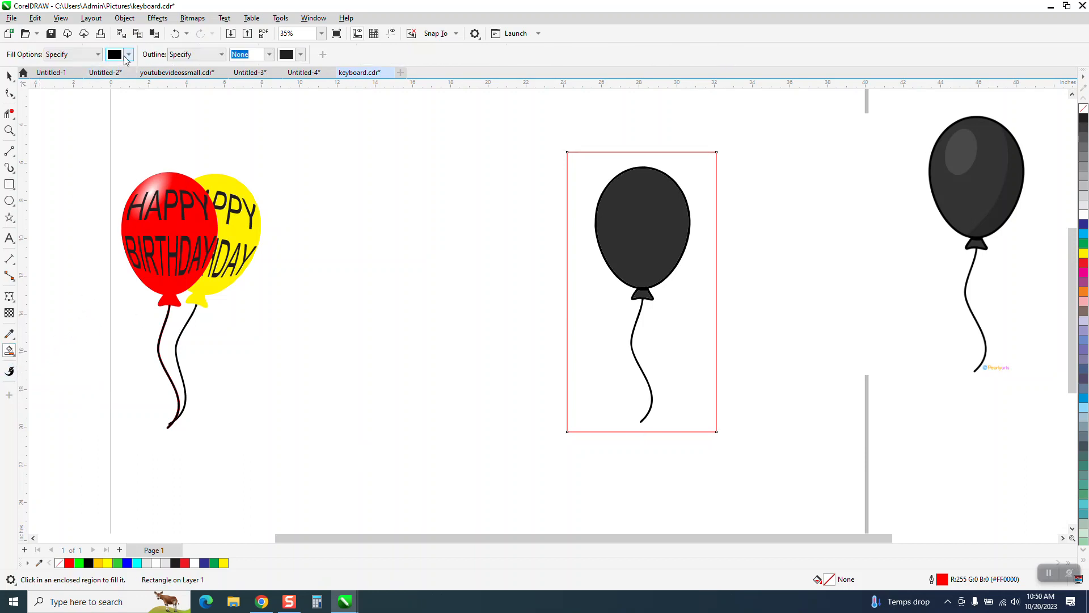
left_click(130, 55)
left_click(168, 127)
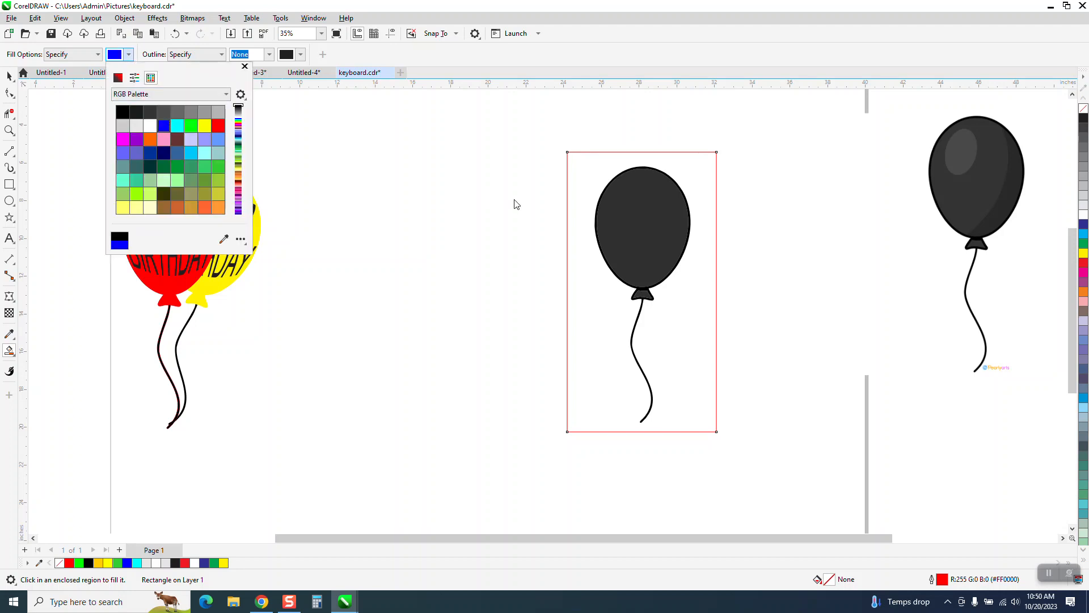
left_click(583, 240)
key("Left")
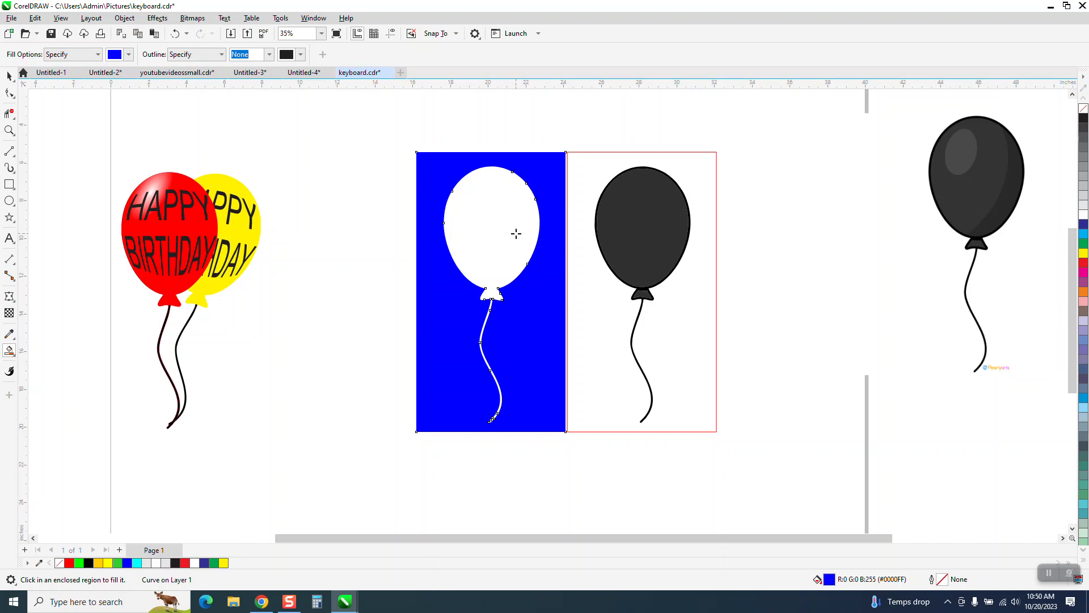
key("Left")
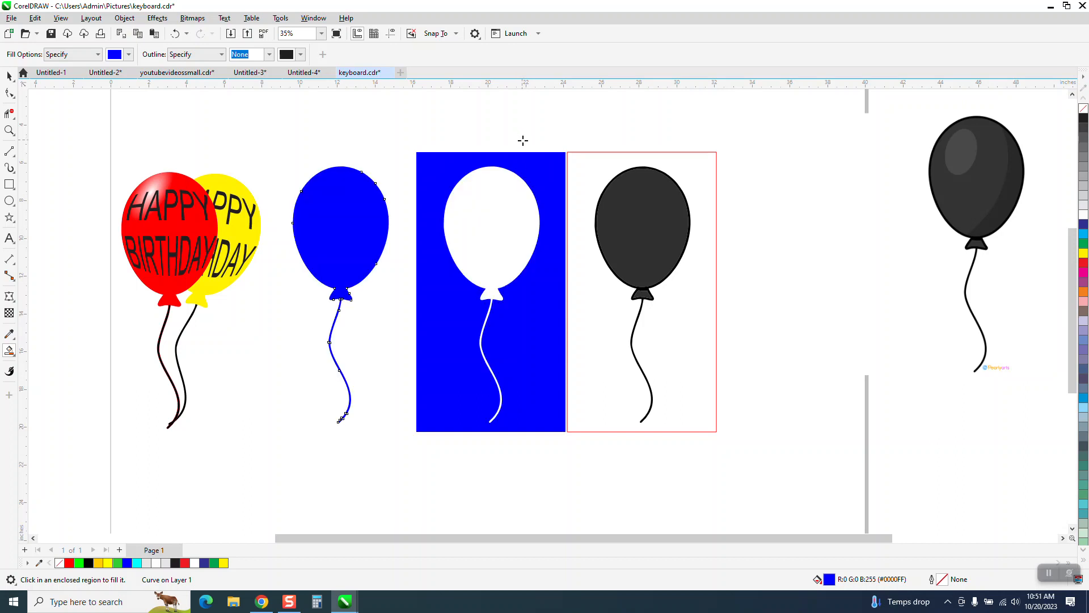
- Delete the blue background shape, the enclosing rectangle and the leftover traced balloon pieces
left_click(9, 75)
left_click(548, 190)
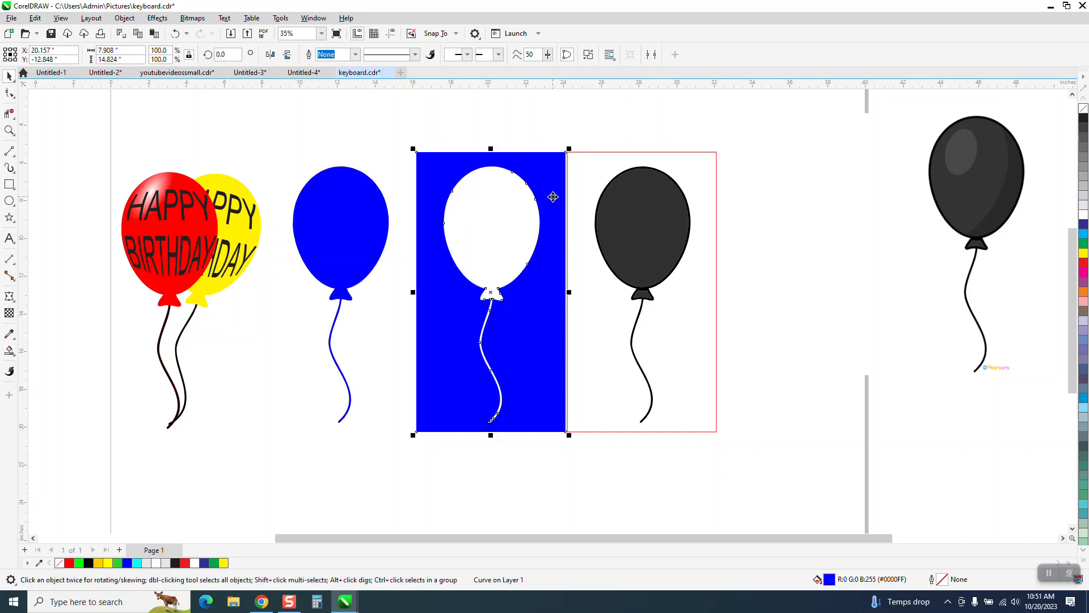
key("Delete")
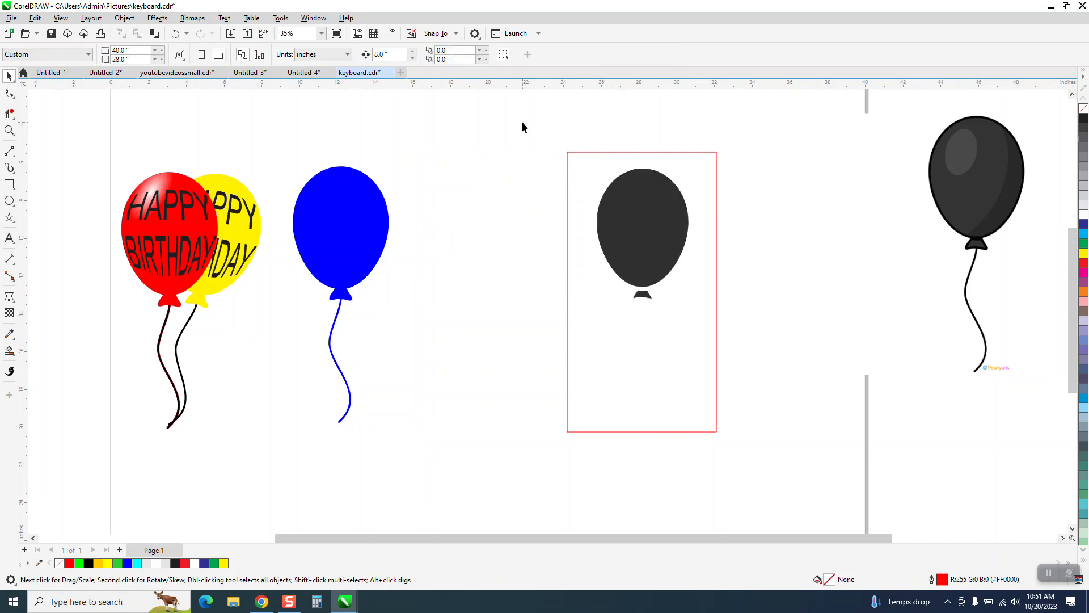
left_click_drag(523, 127, 781, 482)
key("Delete")
- Move the blue balloon slightly right, remove its fill and give it a black outline
left_click_drag(374, 264, 433, 268)
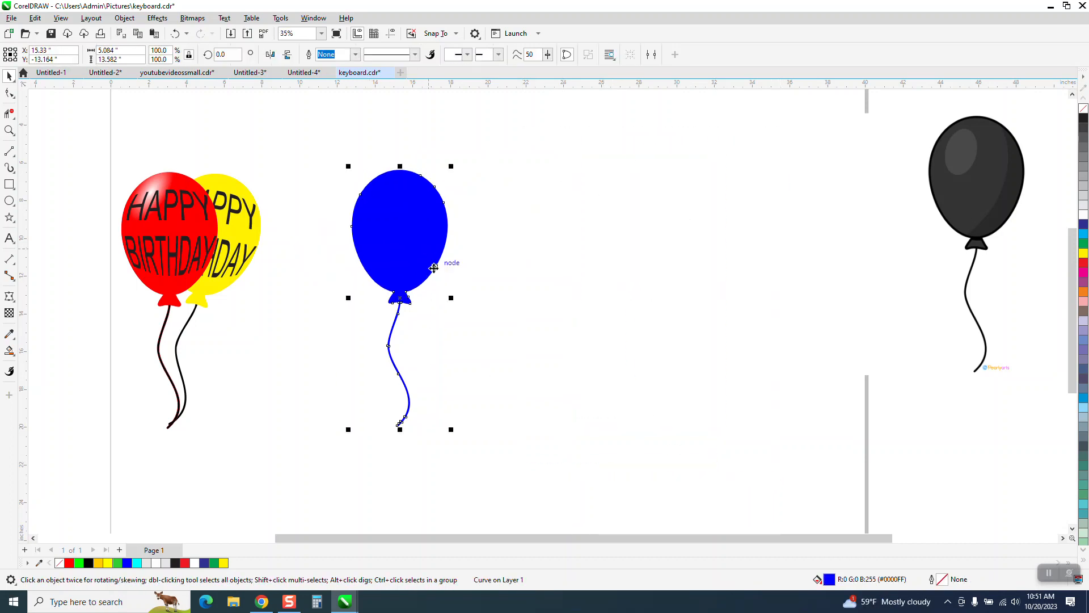
left_click(1083, 108)
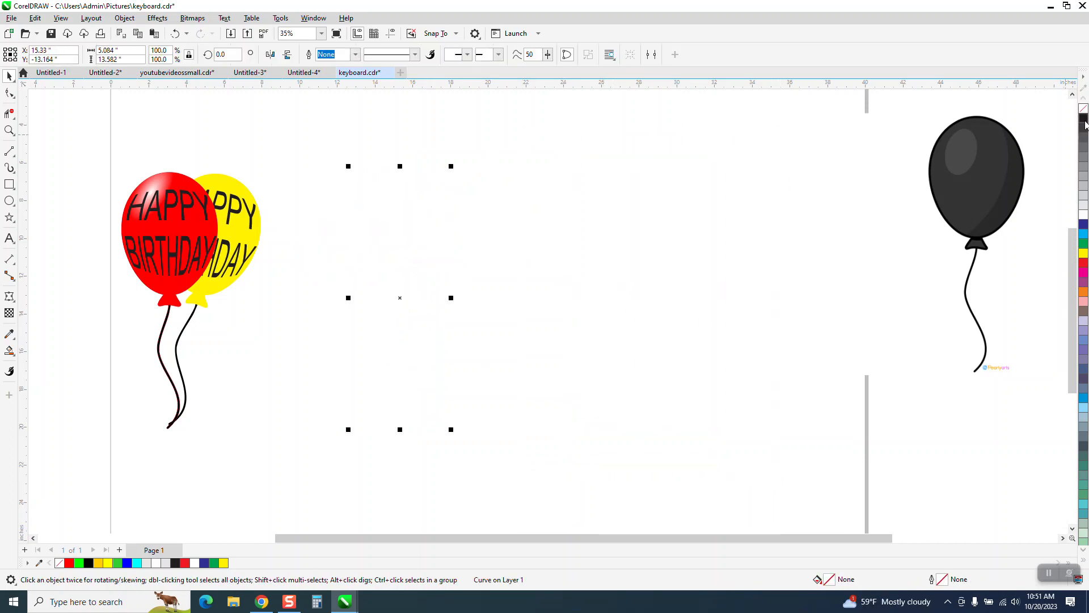
right_click(1084, 117)
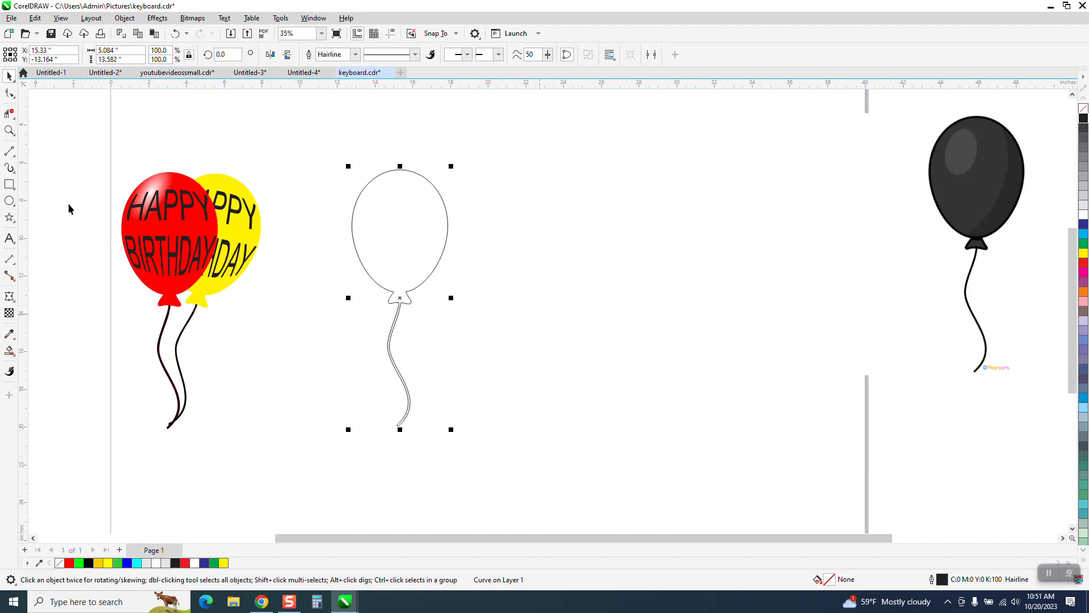
- Draw two 3-Point Curves across the balloon: a lower one about 4.03 inches wide bowing down and an upper one about 4.37 inches wide bowing up
left_click(9, 130)
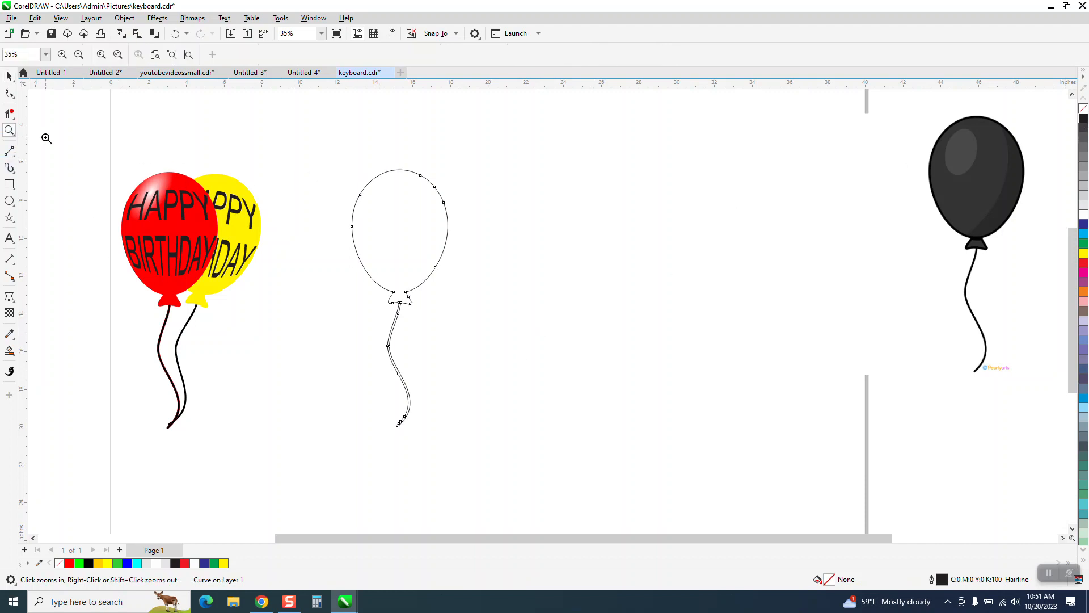
left_click_drag(628, 444, 627, 443)
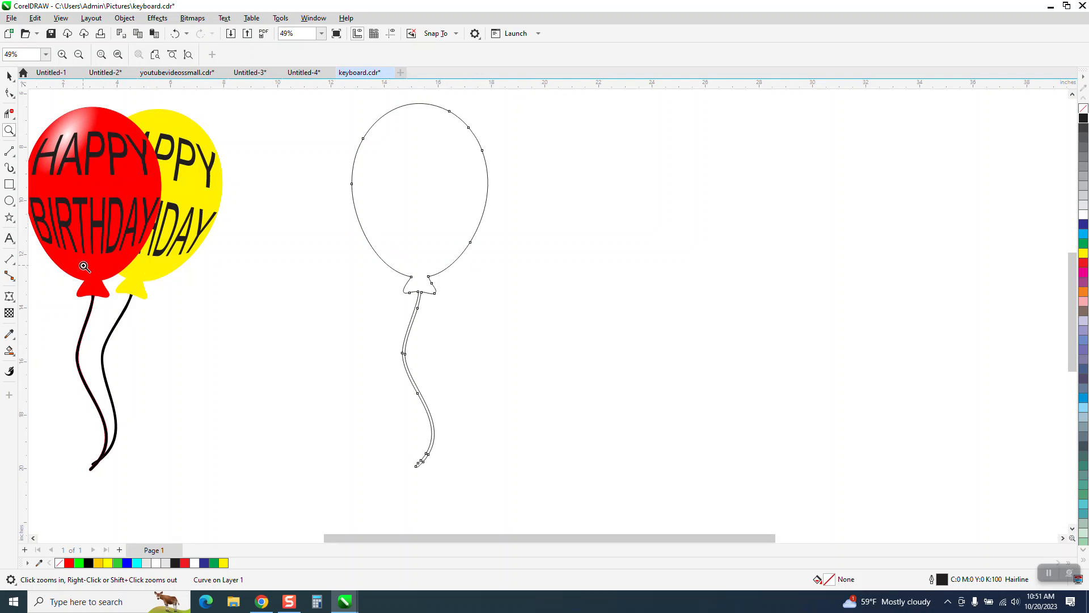
left_click(14, 156)
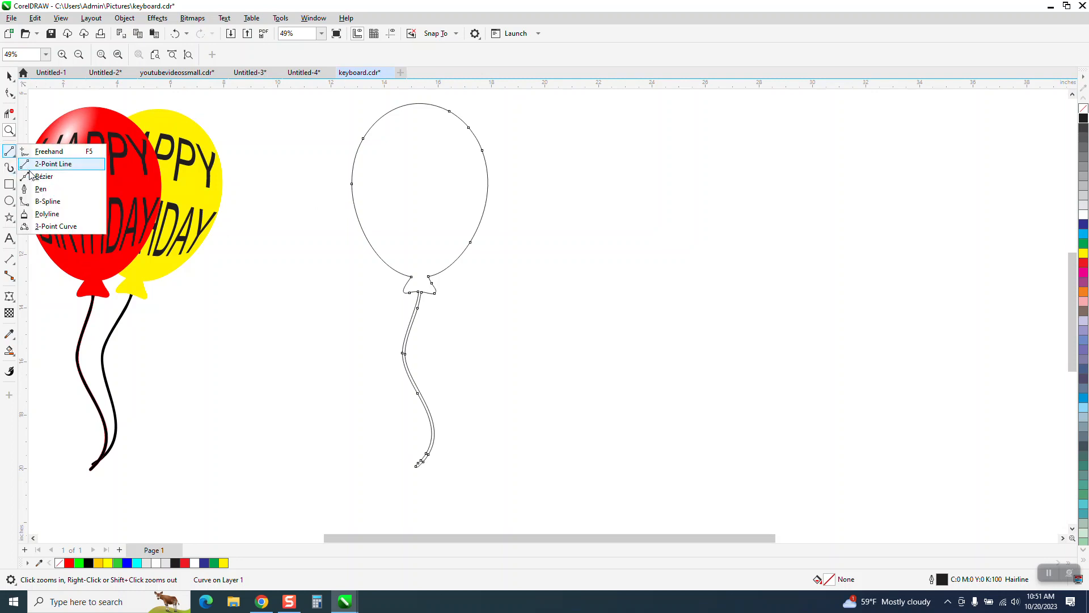
left_click(51, 229)
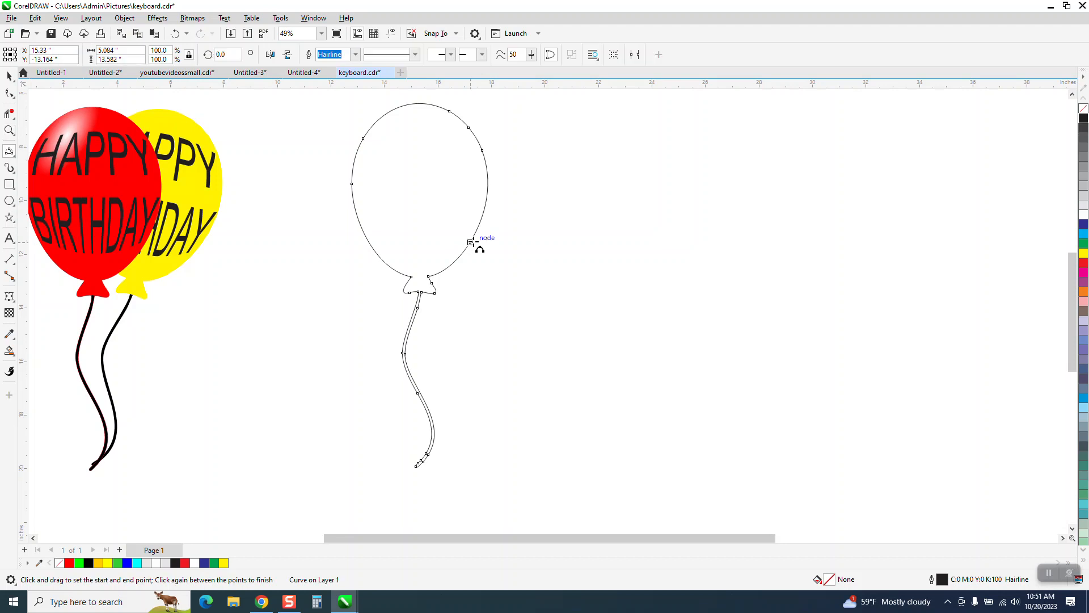
left_click_drag(472, 242, 364, 233)
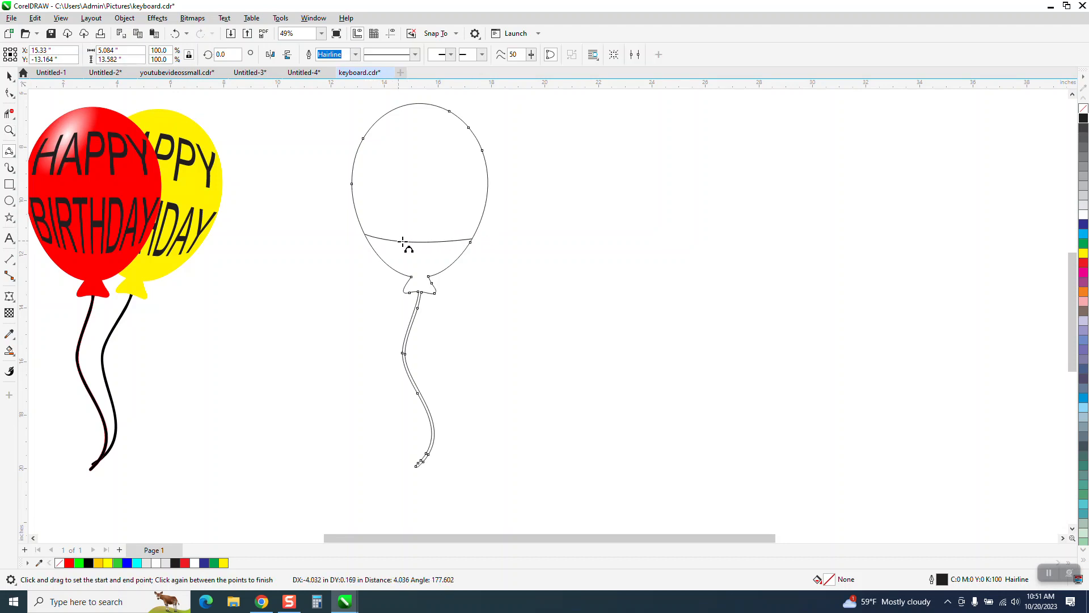
left_click(422, 250)
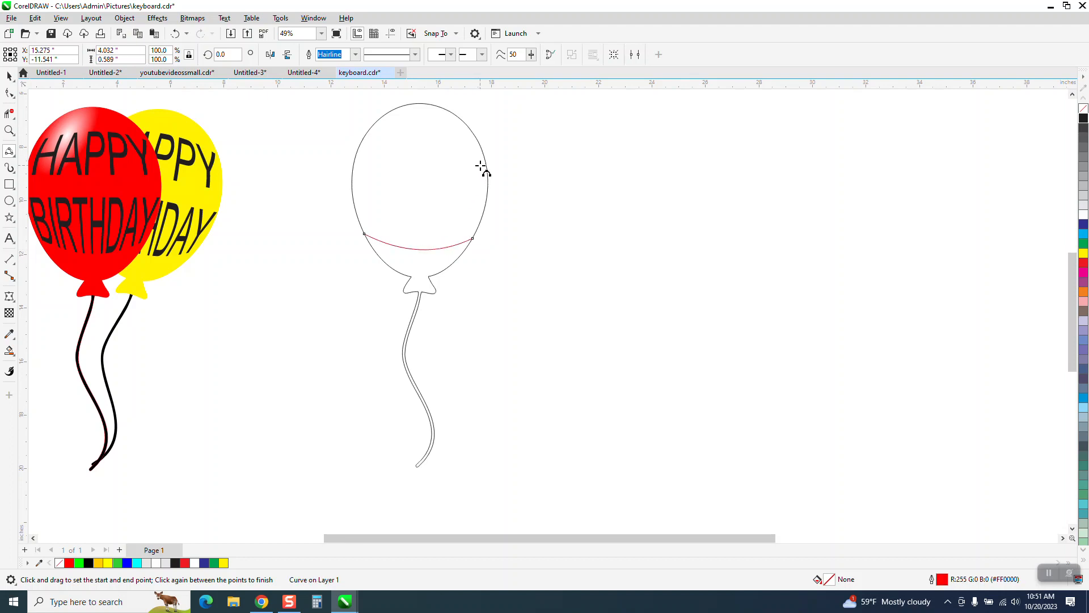
left_click_drag(480, 146, 363, 138)
left_click(426, 125)
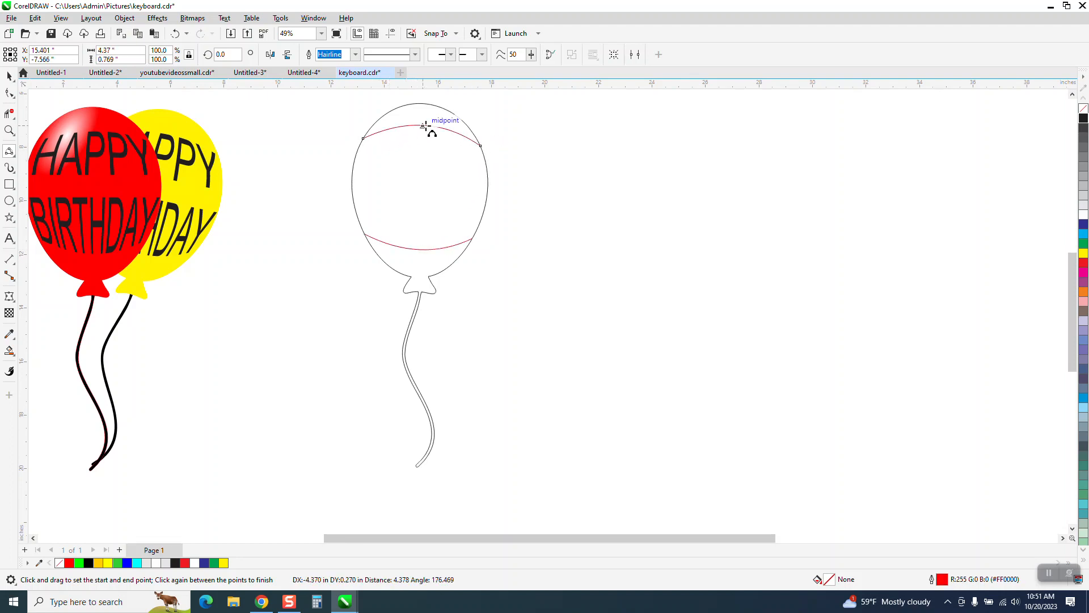
- Draw a rectangle about 7.59 by 0.89 inches across the balloon's middle and rotate it about 2.3 degrees clockwise
left_click(10, 185)
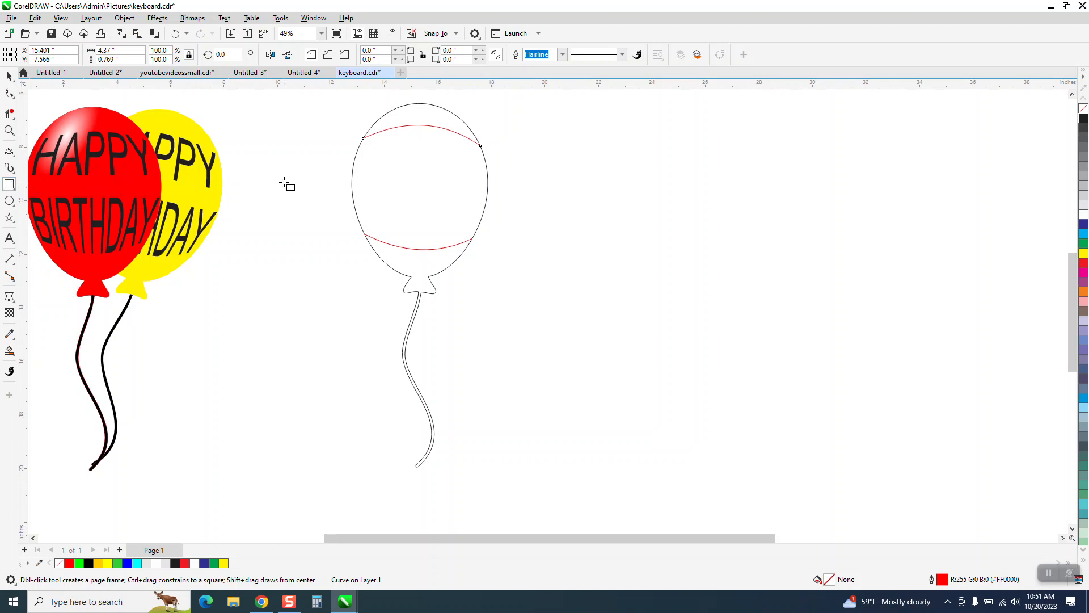
left_click_drag(322, 174, 524, 197)
left_click(9, 75)
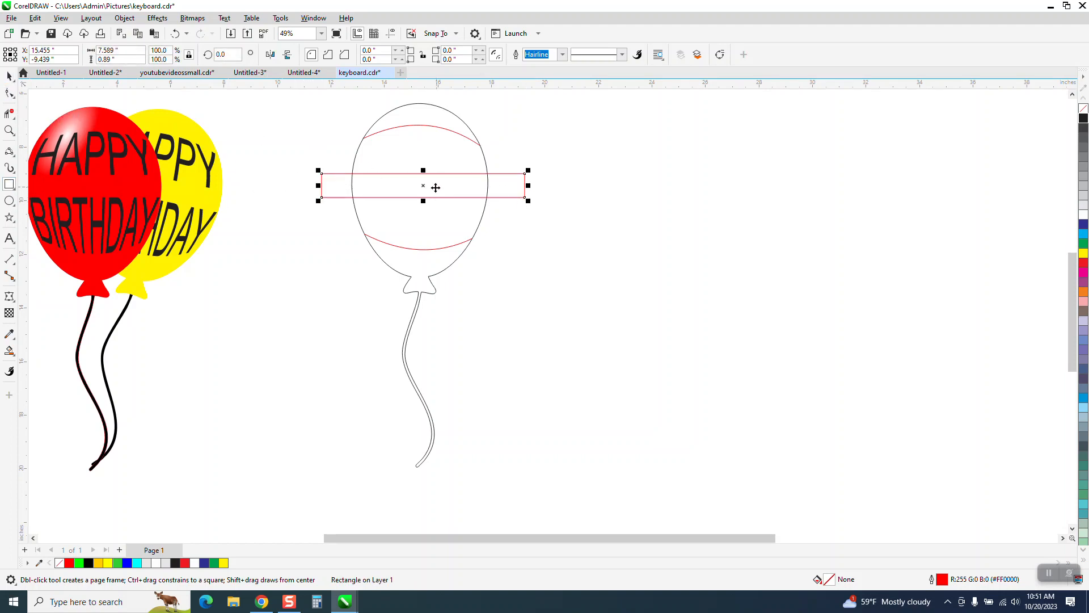
left_click(524, 173)
left_click(537, 171)
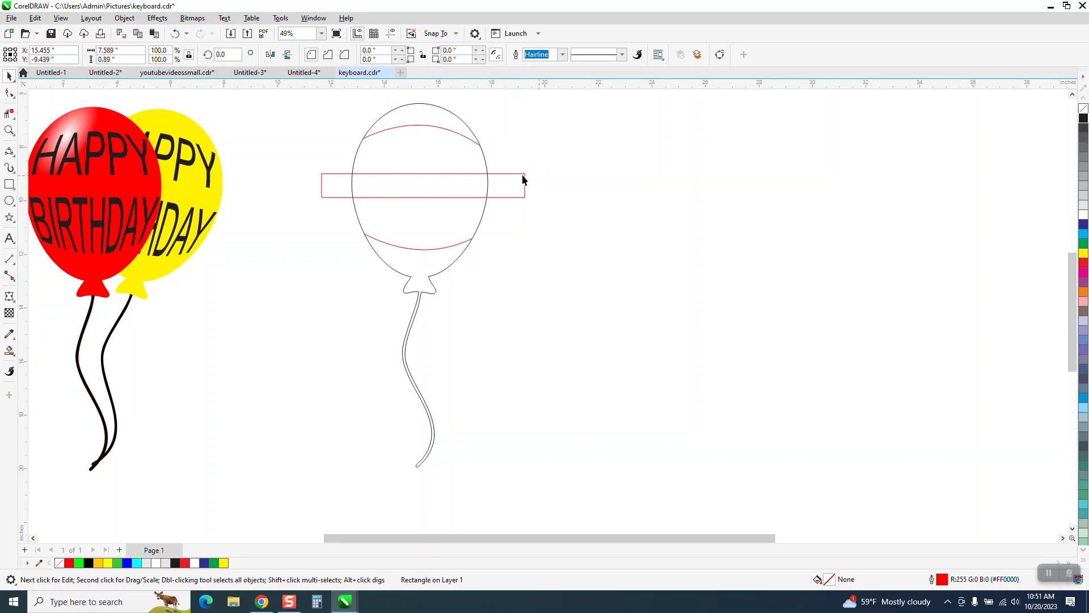
left_click(521, 174)
left_click(525, 173)
left_click_drag(526, 172, 534, 177)
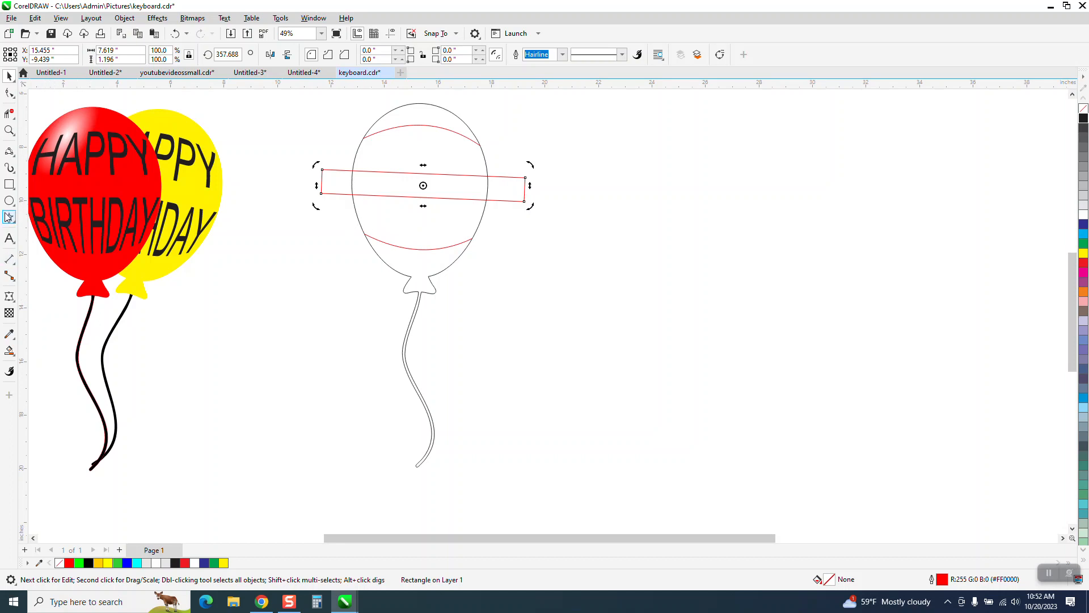
- Draw a 3-Point Curve about 3.62 inches tall just inside the balloon's left edge, bowing outward between the upper and lower arcs
left_click(9, 131)
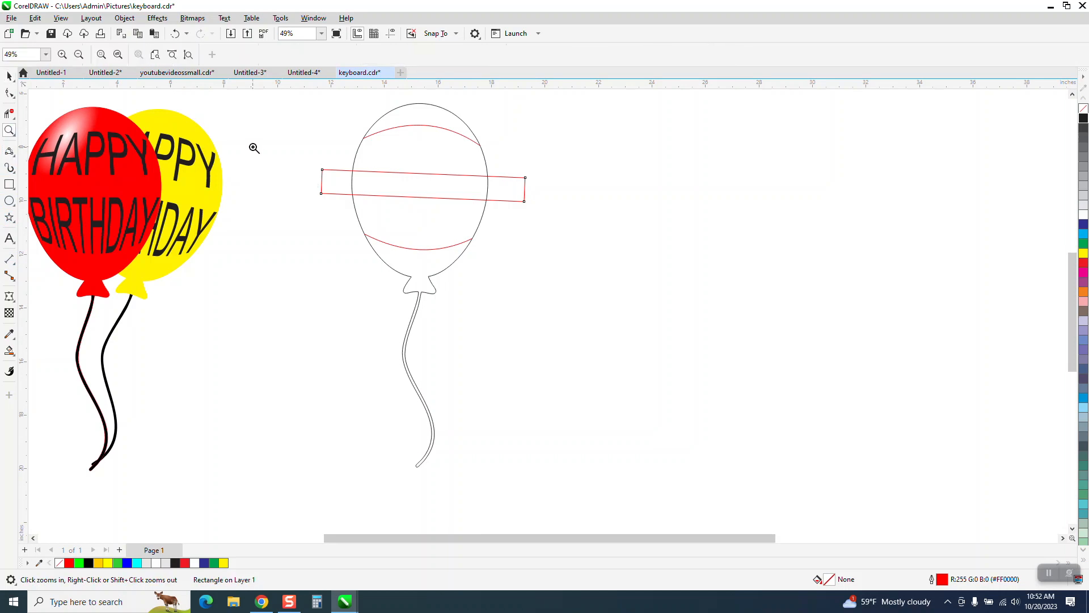
left_click_drag(287, 126, 576, 273)
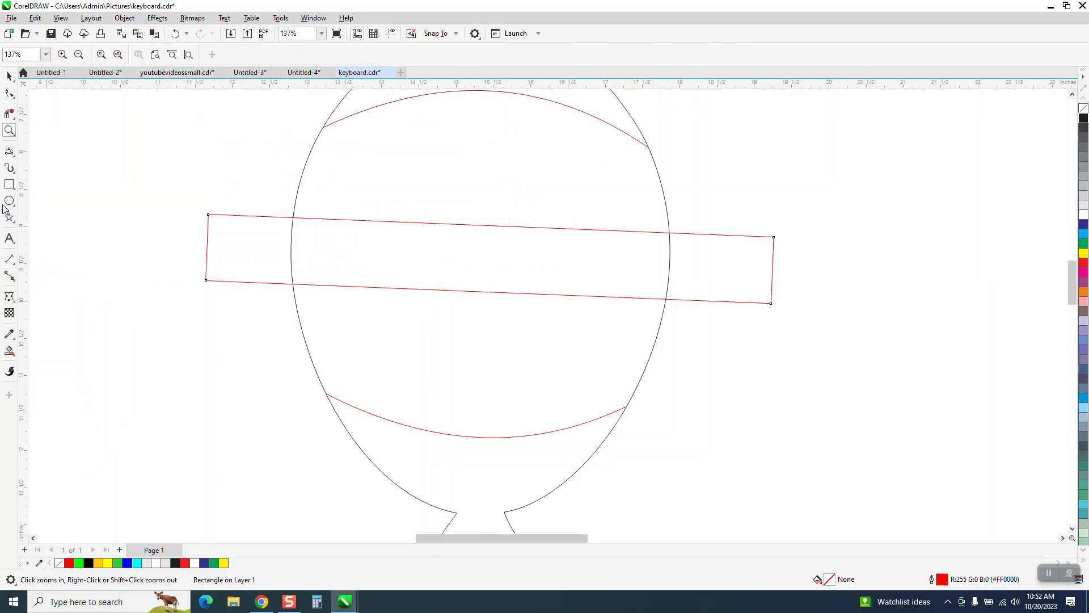
left_click(13, 157)
left_click(56, 227)
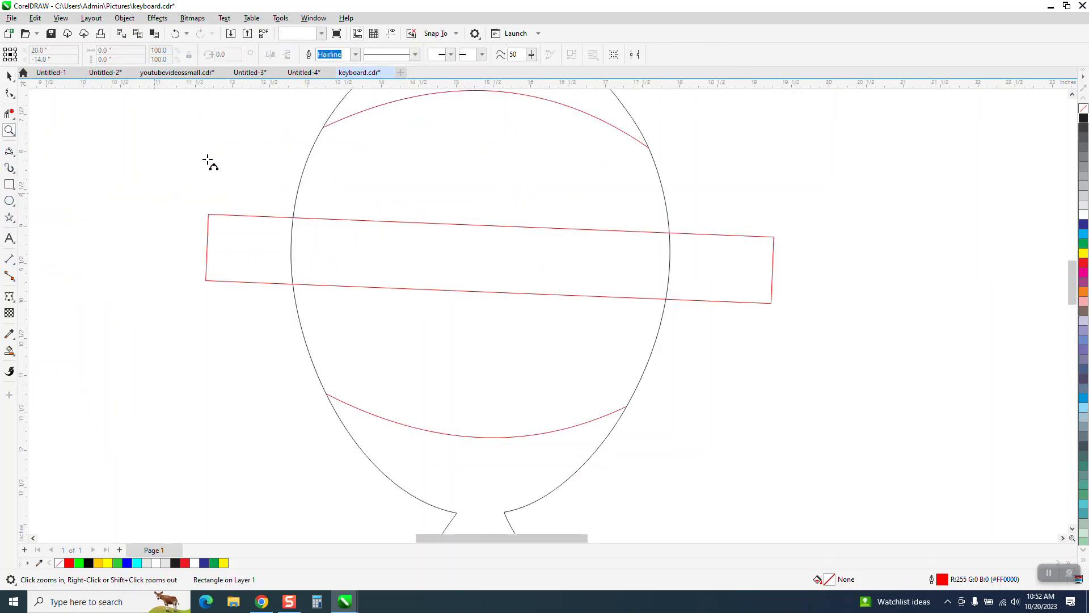
left_click_drag(335, 125, 335, 393)
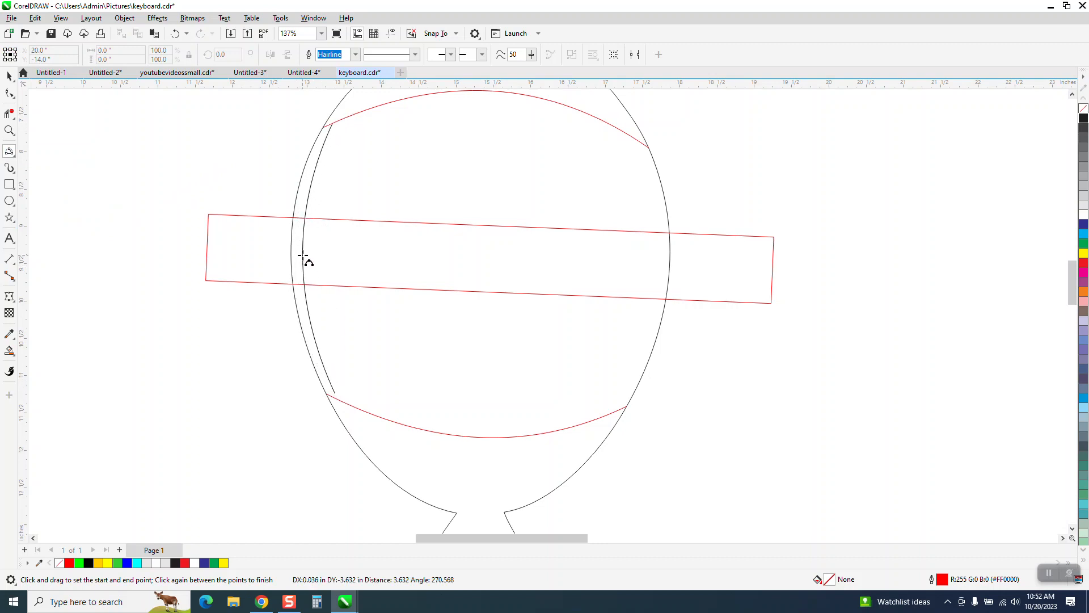
left_click(301, 255)
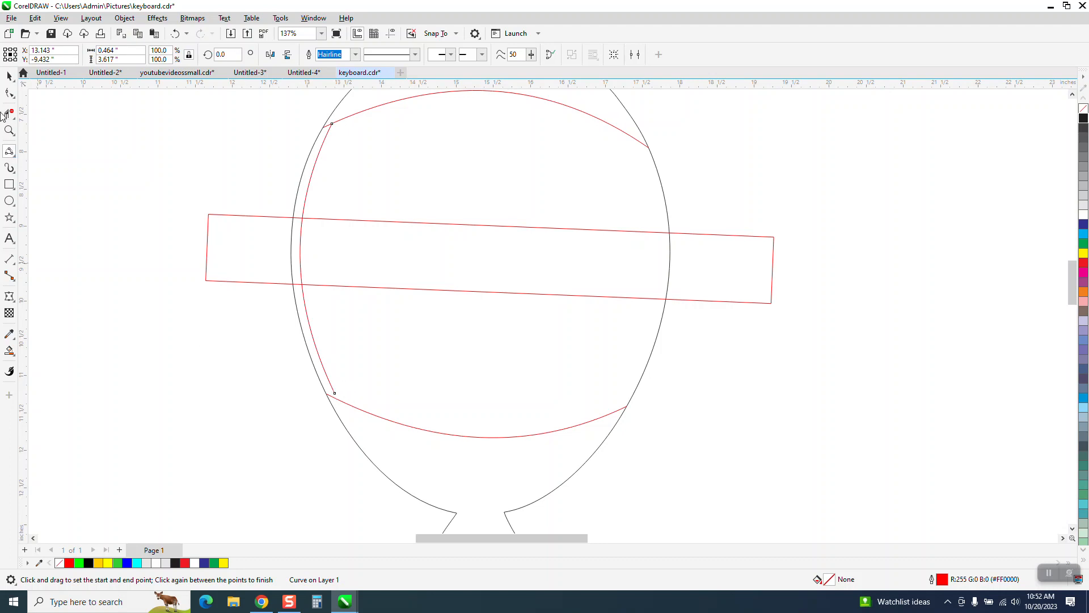
- Extend the lower end node of the left side curve just past the lower arc
left_click(9, 130)
left_click_drag(233, 317, 485, 451)
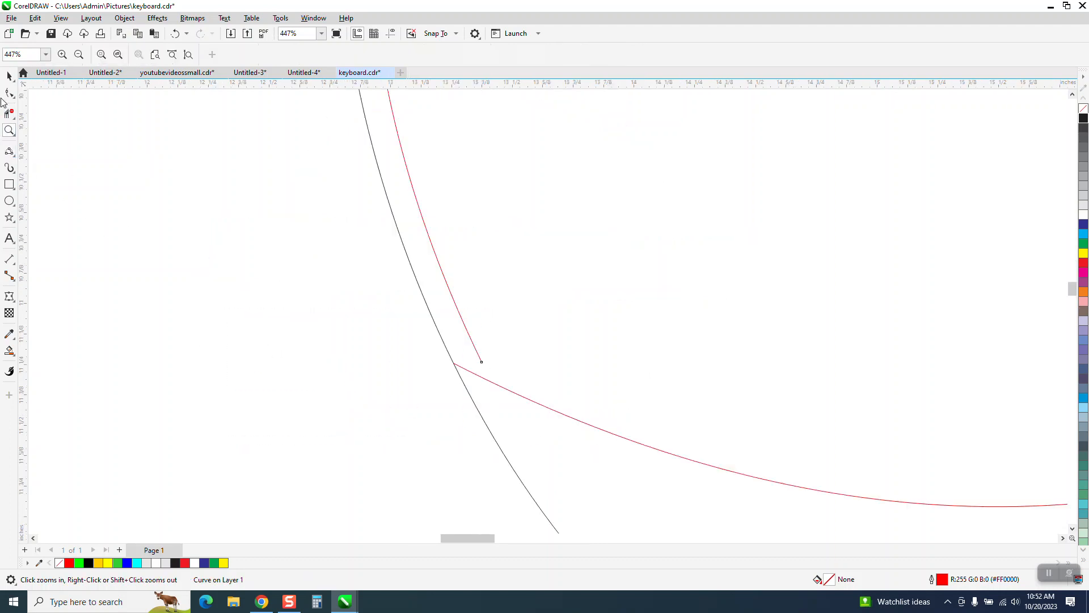
left_click(10, 93)
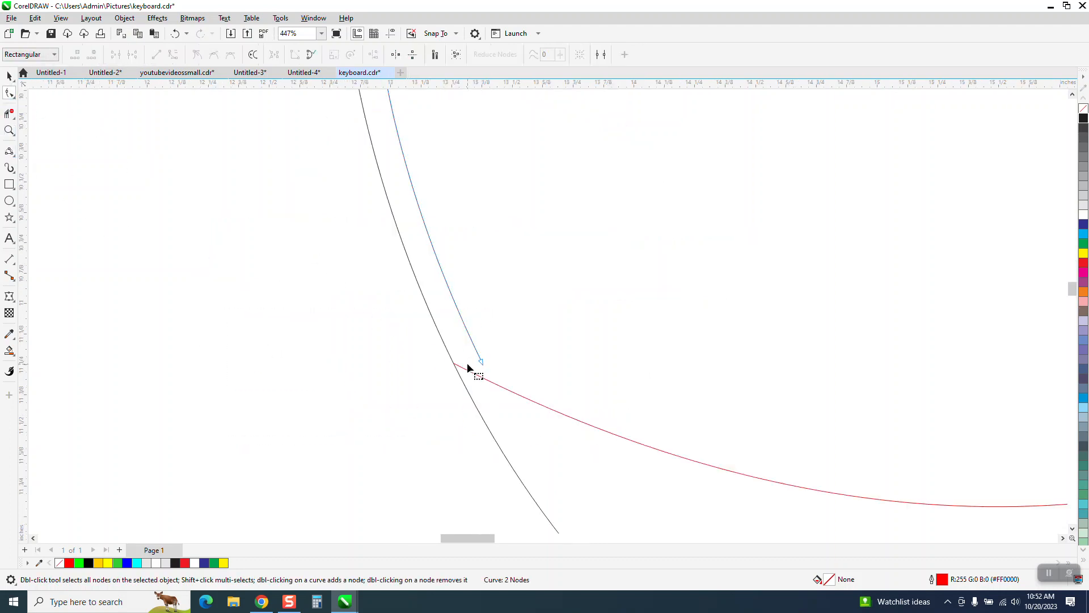
left_click_drag(480, 363, 493, 389)
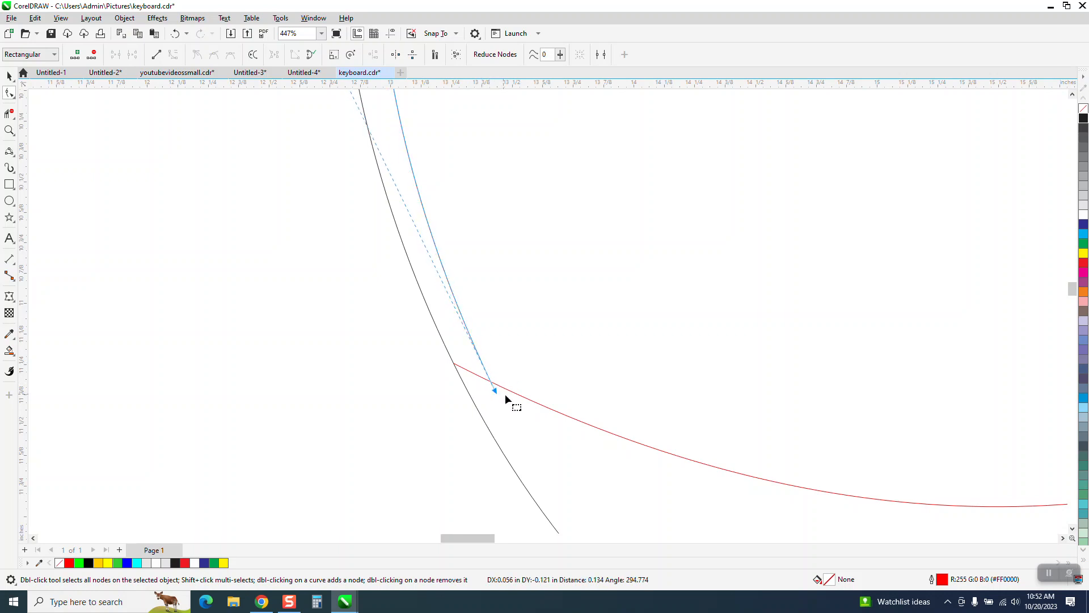
scroll(202, 384, "down", 3)
scroll(226, 393, "down", 1)
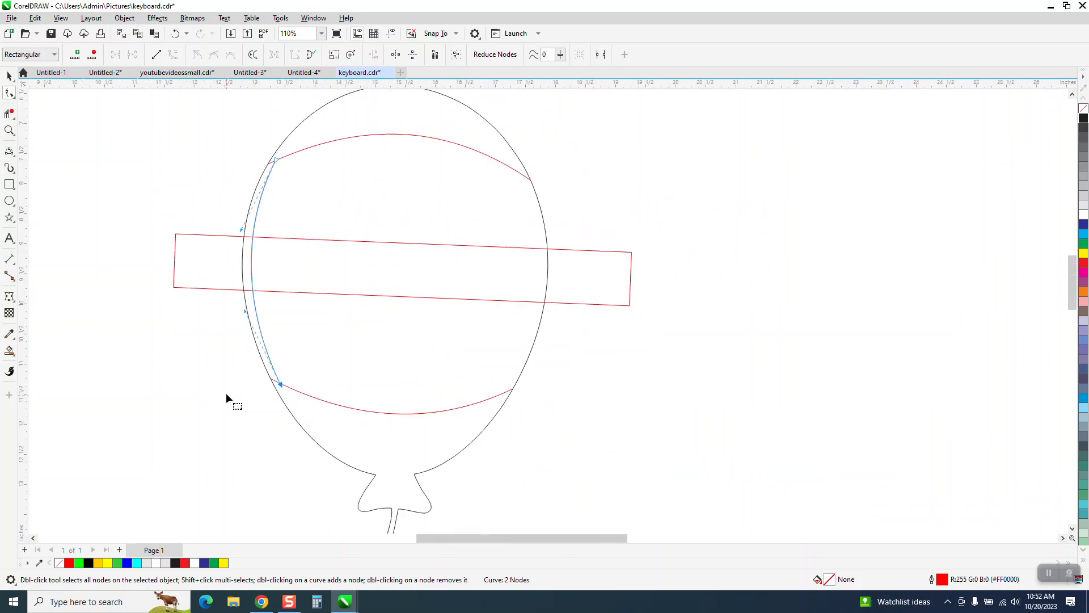
- Place a horizontally mirrored copy of the left side curve just inside the balloon's right edge
left_click(10, 75)
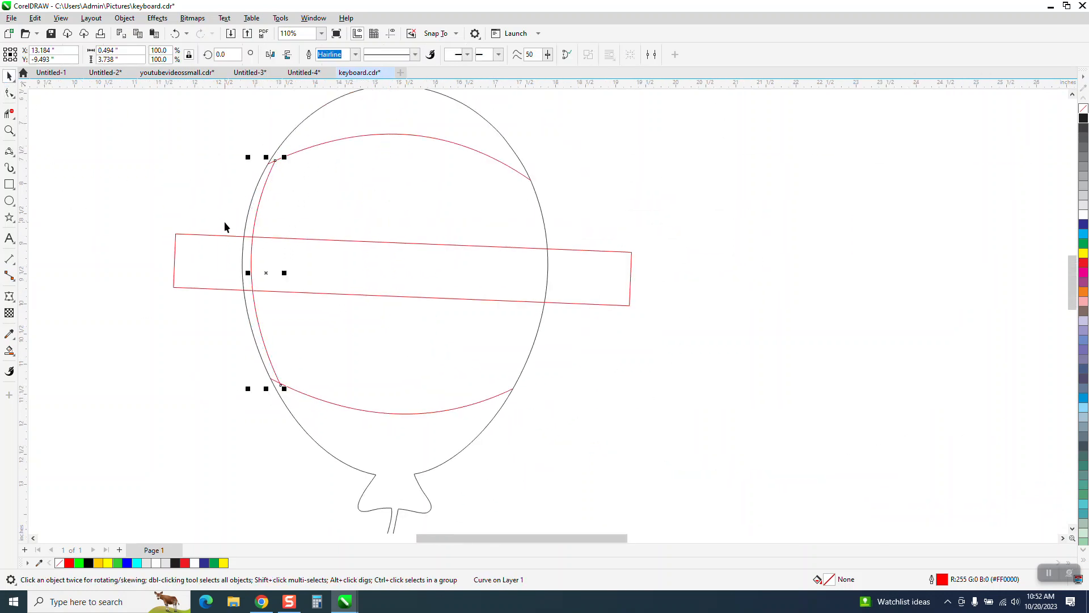
left_click(272, 55)
left_click_drag(262, 270, 519, 288)
left_click(12, 135)
left_click_drag(458, 132, 620, 221)
left_click(175, 33)
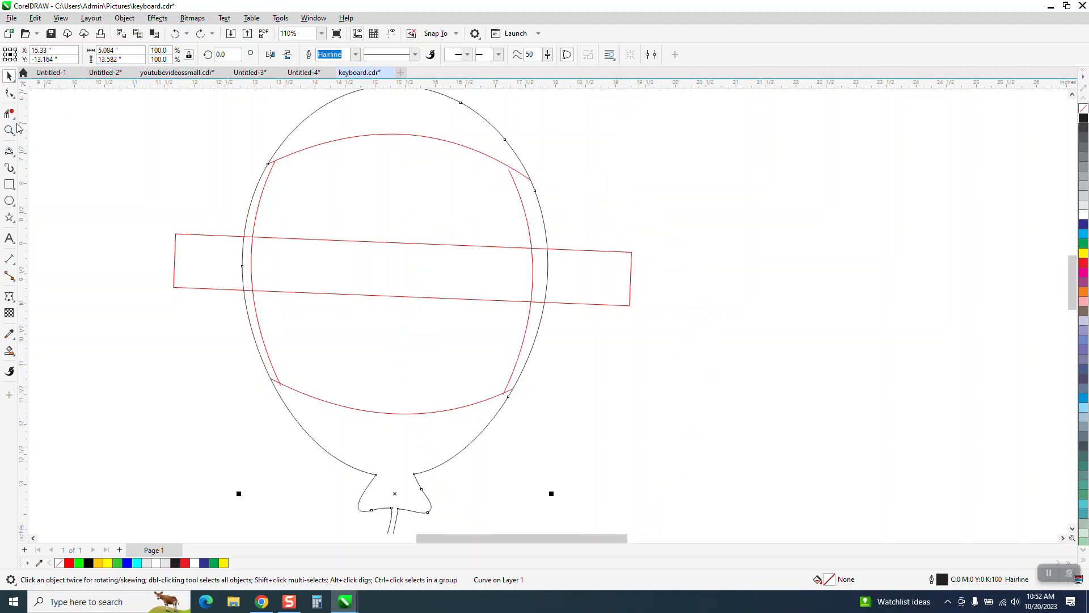
key("ctrl+shift+z")
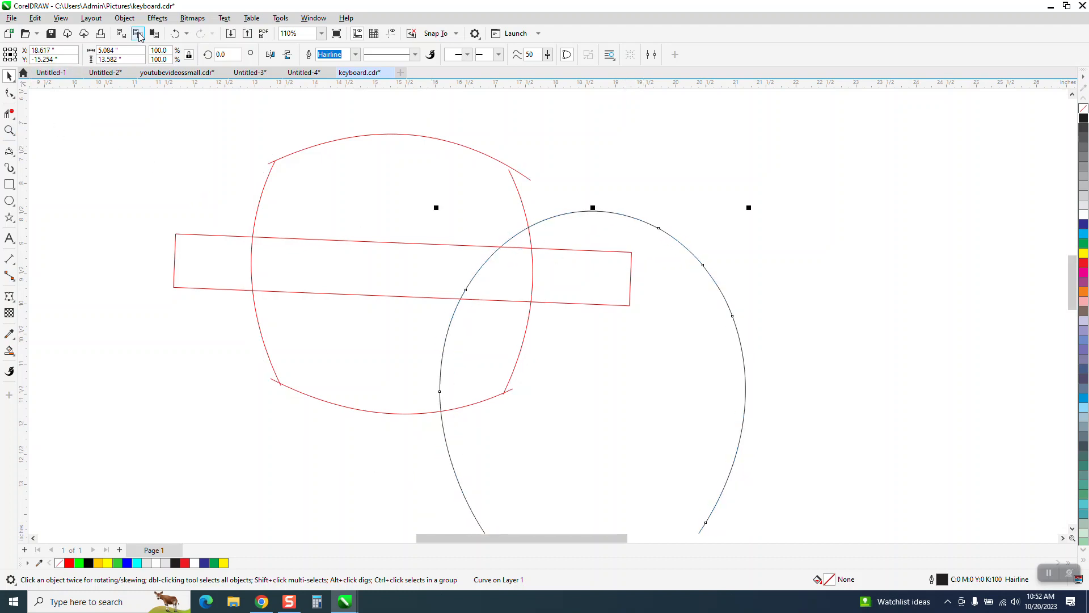
left_click(181, 35)
- Extend both end nodes of the right side curve past the upper and lower arcs and bow its lower part slightly outward
left_click(10, 130)
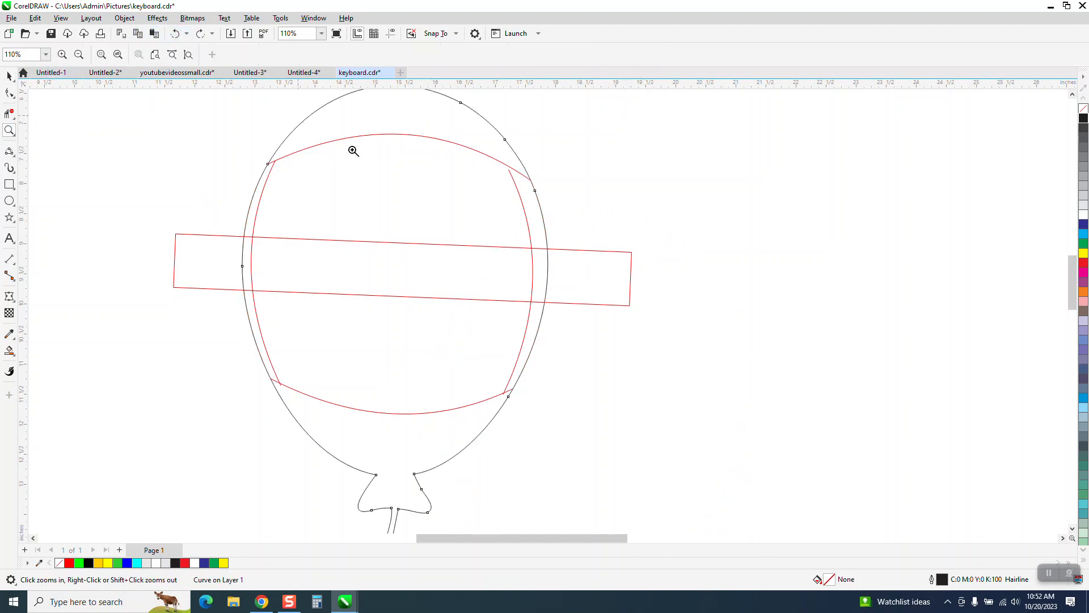
left_click_drag(352, 150, 735, 320)
left_click(9, 93)
left_click(530, 214)
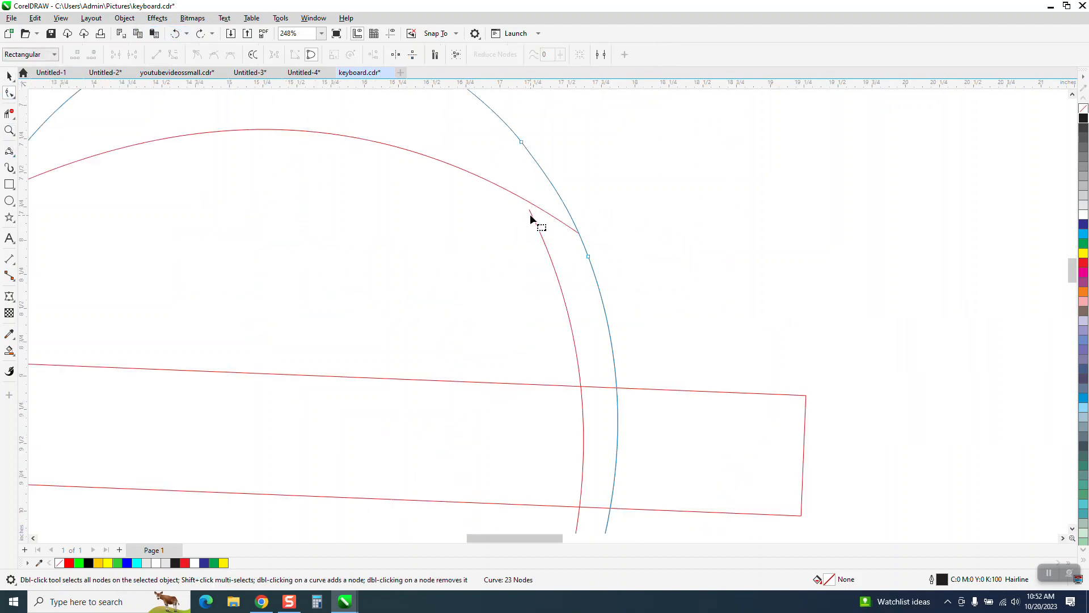
left_click_drag(530, 212, 538, 198)
scroll(510, 176, "down", 6)
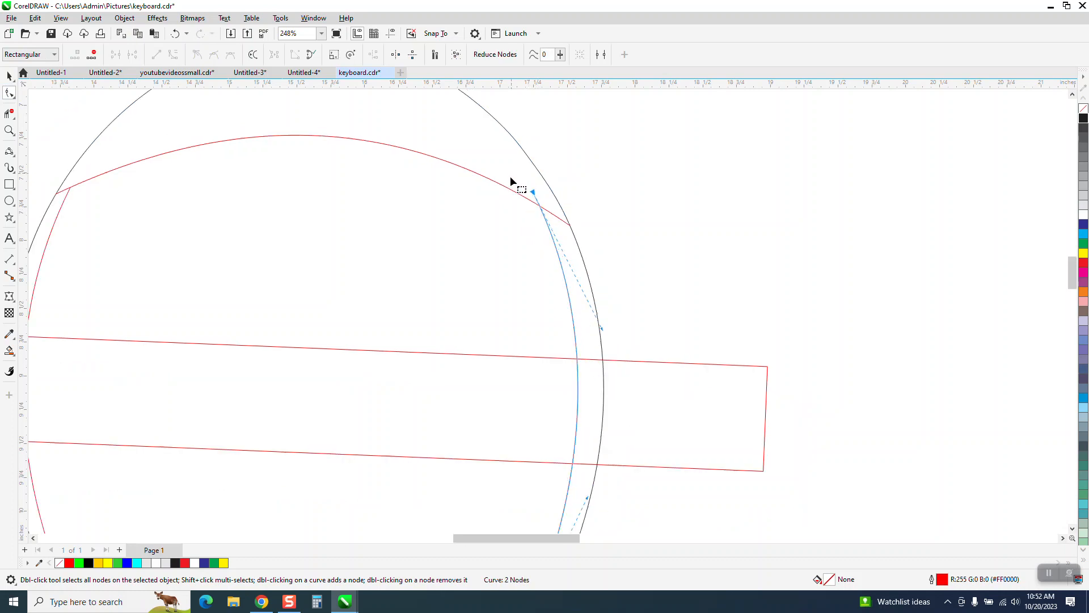
left_click_drag(512, 411, 508, 421)
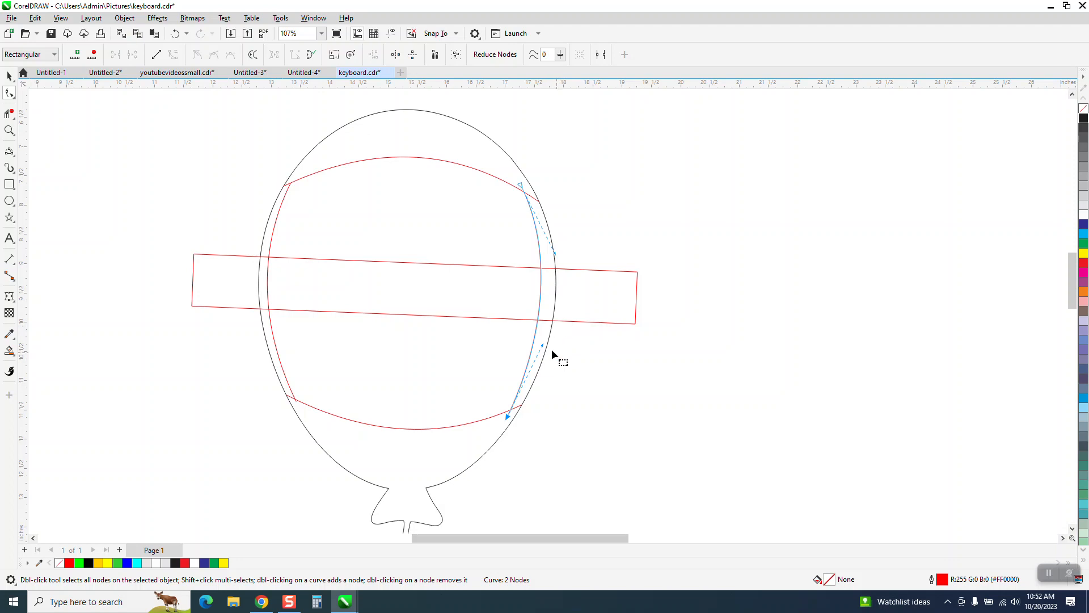
left_click_drag(541, 345, 552, 345)
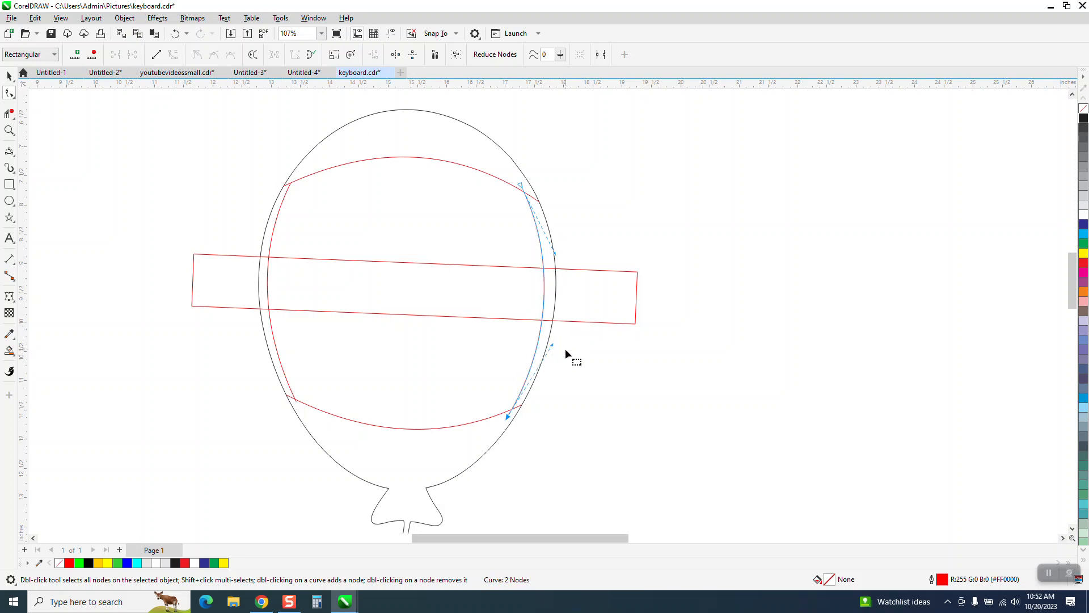
- Smart Fill the enclosed areas above and below the tilted rectangle in blue, nudging each new shape 8 inches right
scroll(365, 328, "down", 2)
left_click(9, 350)
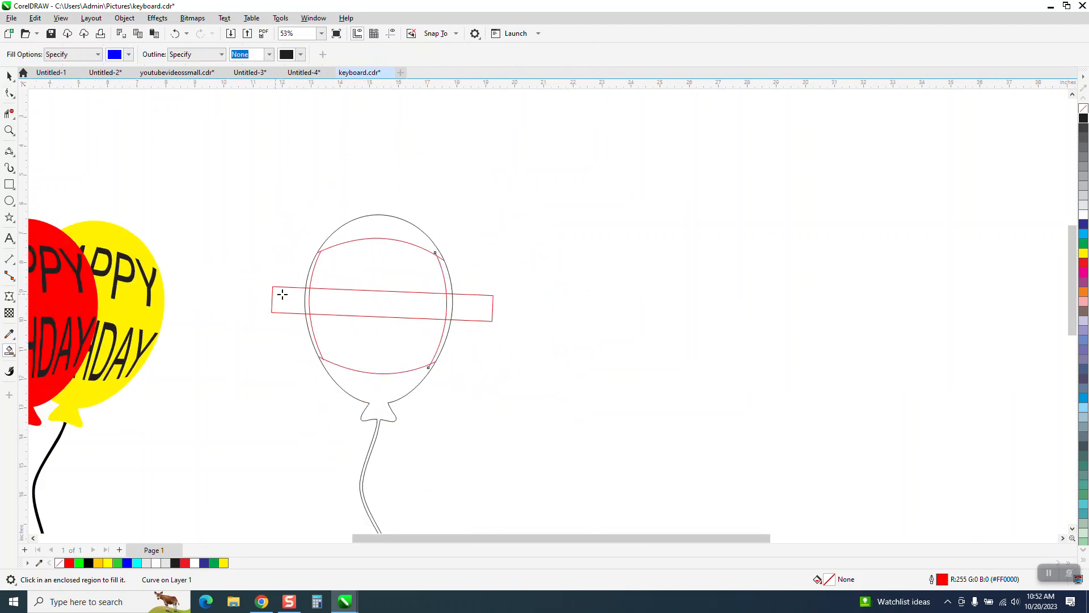
left_click(358, 277)
key("Right")
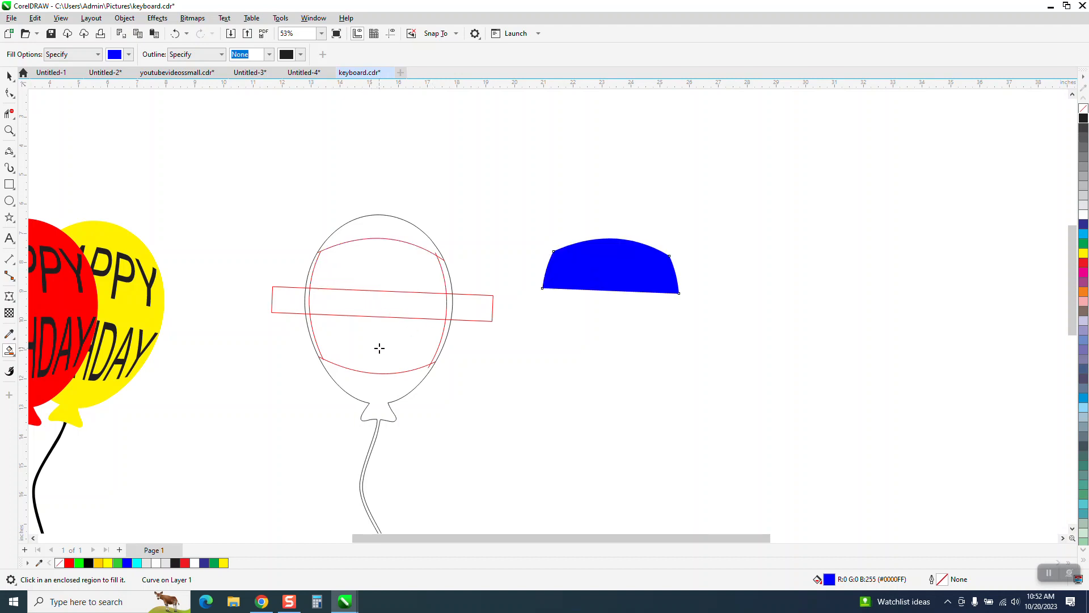
left_click(379, 347)
key("Right")
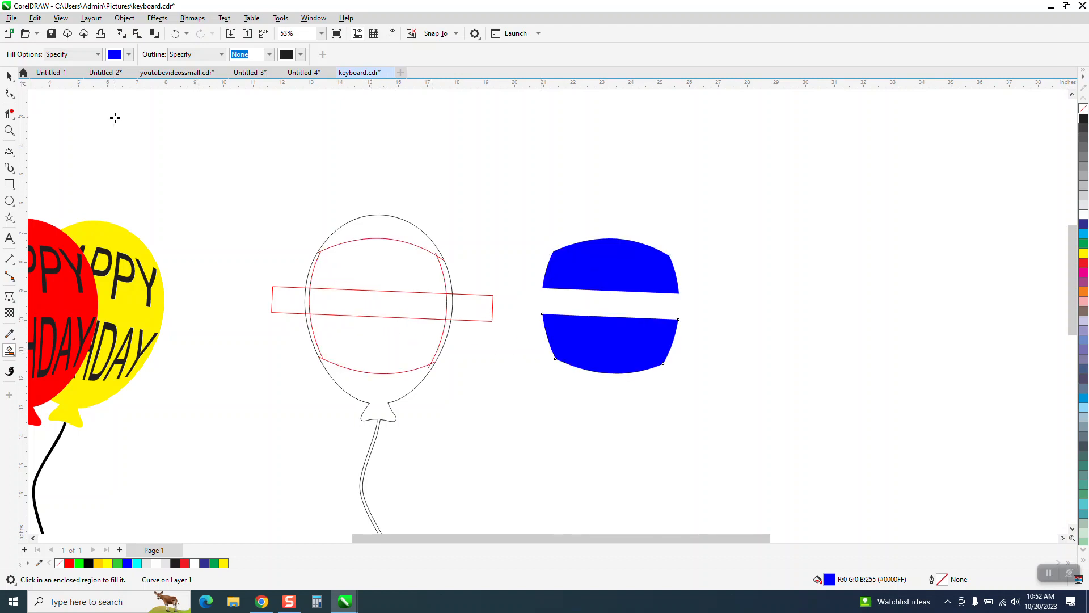
- Delete the red guide curves and the tilted rectangle from the balloon outline
left_click(10, 75)
left_click_drag(265, 227, 515, 385)
key("Delete")
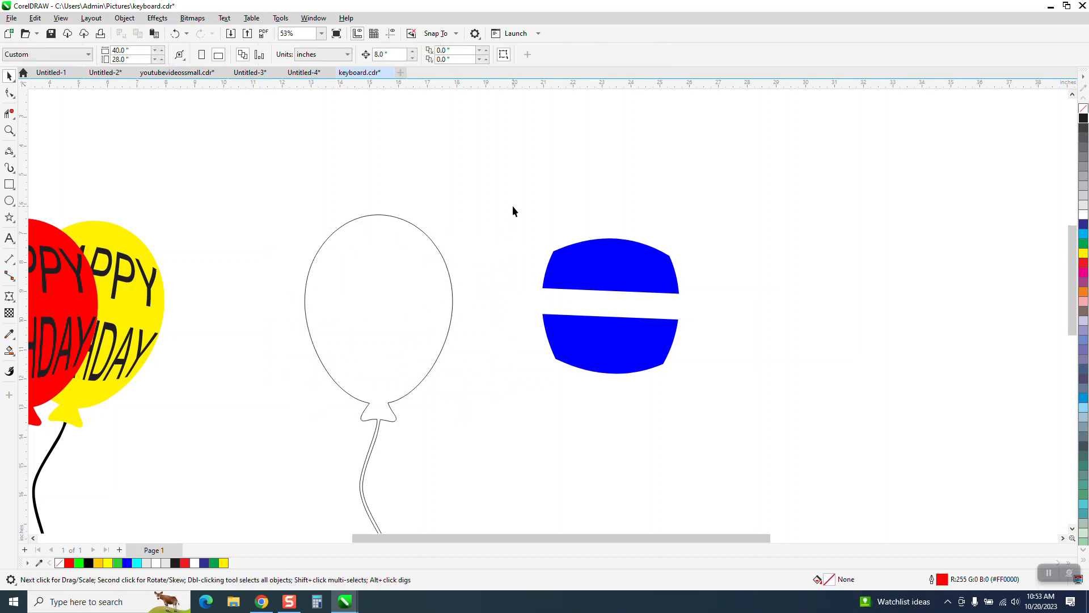
- Remove the fill from the two blue shapes and give them a black outline
left_click_drag(513, 211, 812, 457)
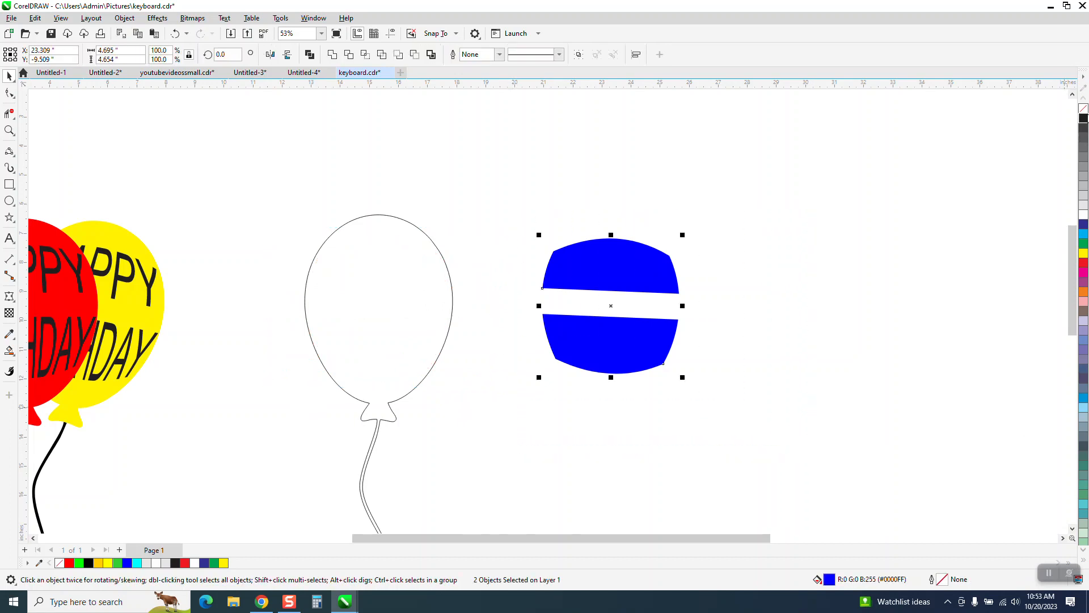
left_click(1083, 109)
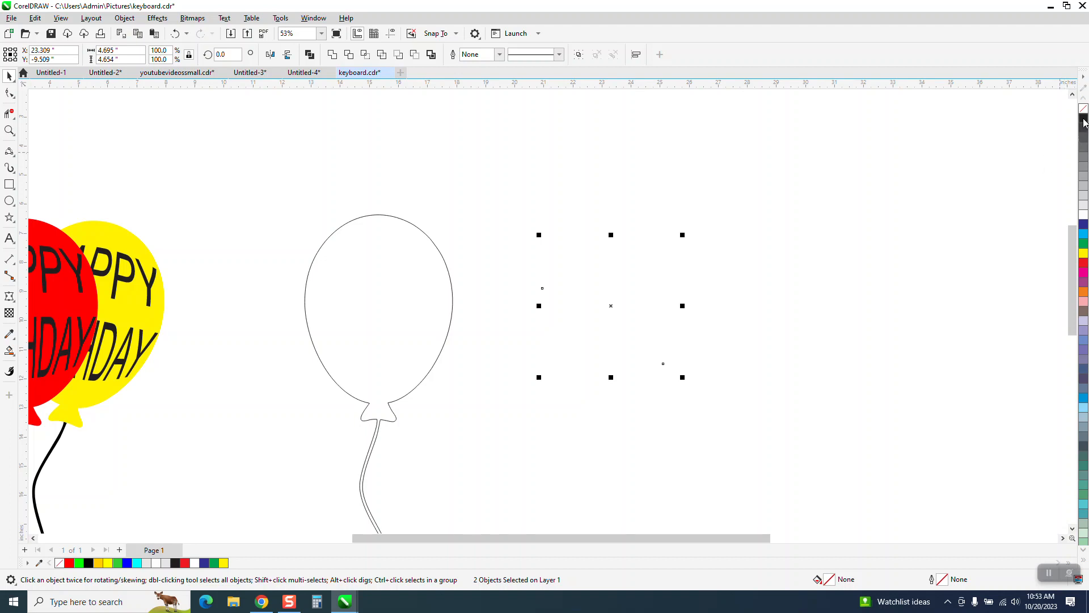
right_click(1084, 120)
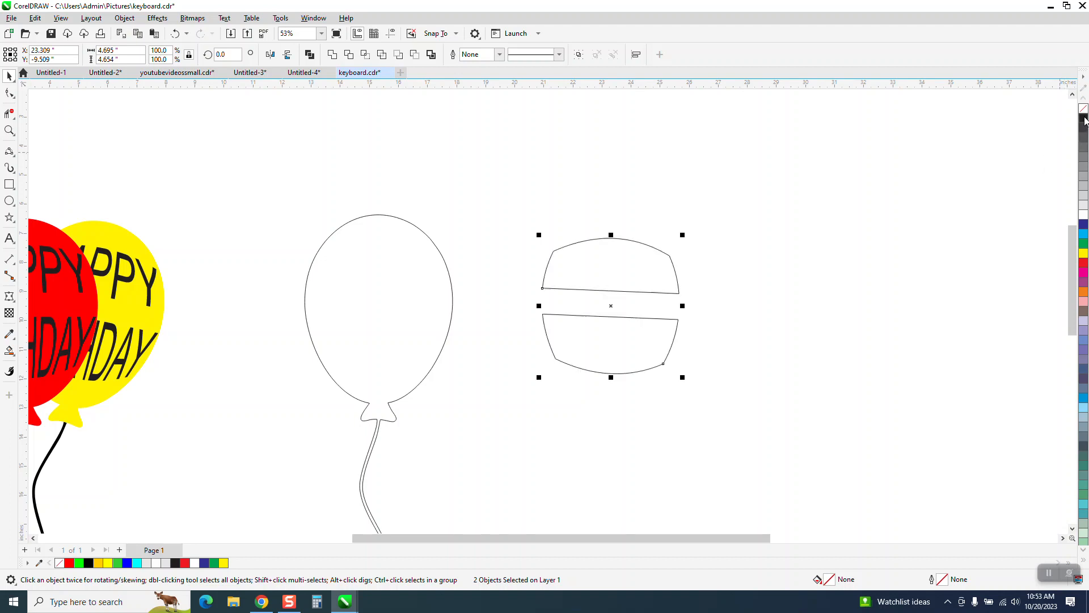
- Add the artistic text HAPPY BIRTHDAY on two lines in Arial 200 pt above the two outlined shapes
left_click(9, 239)
left_click(509, 167)
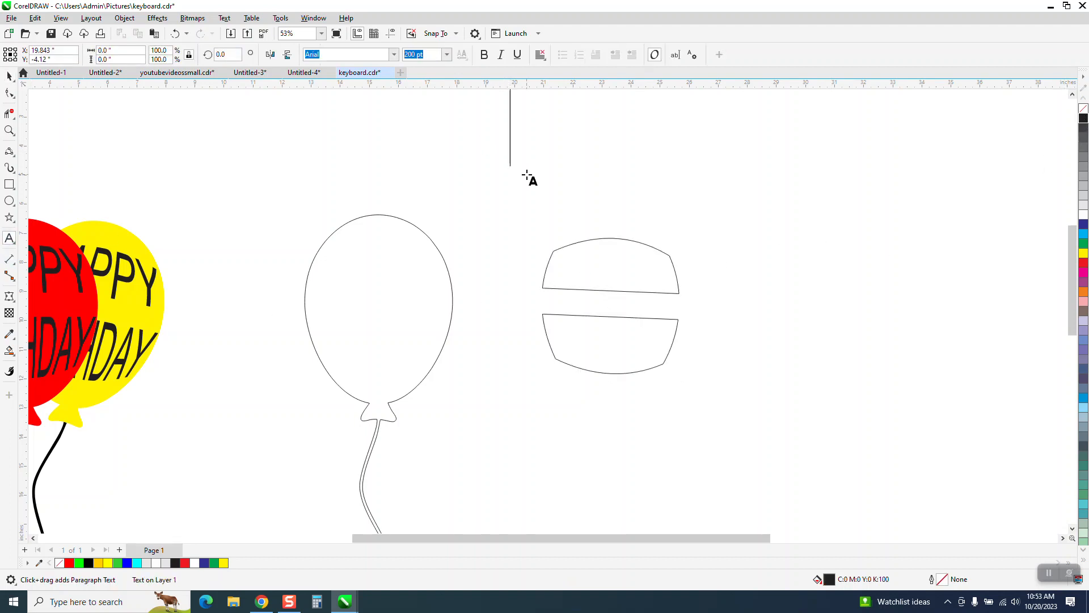
type("HAPPY")
key("Return")
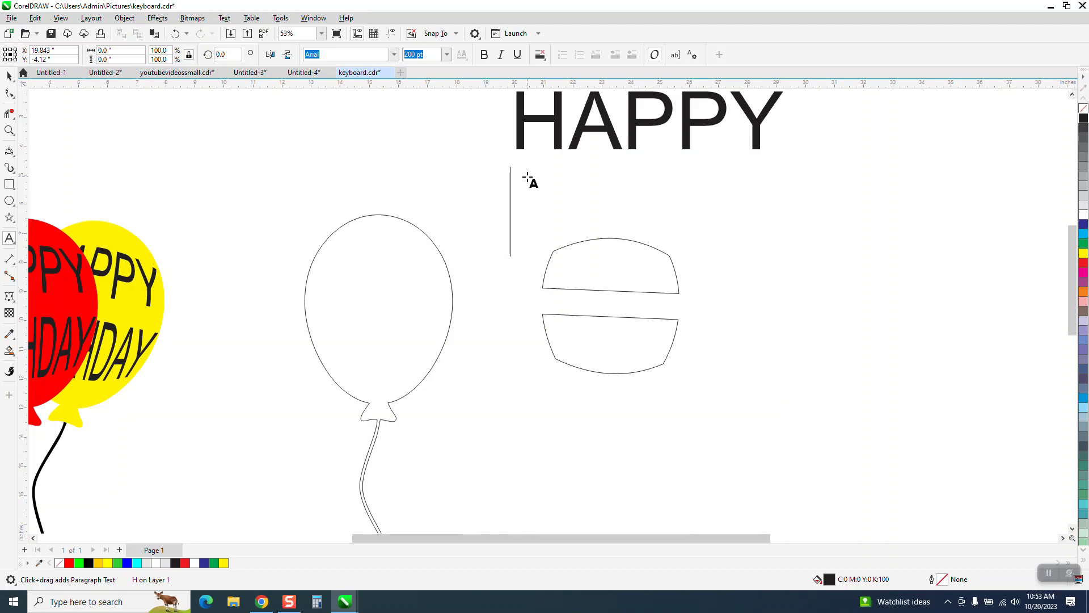
type("IRTHDAY")
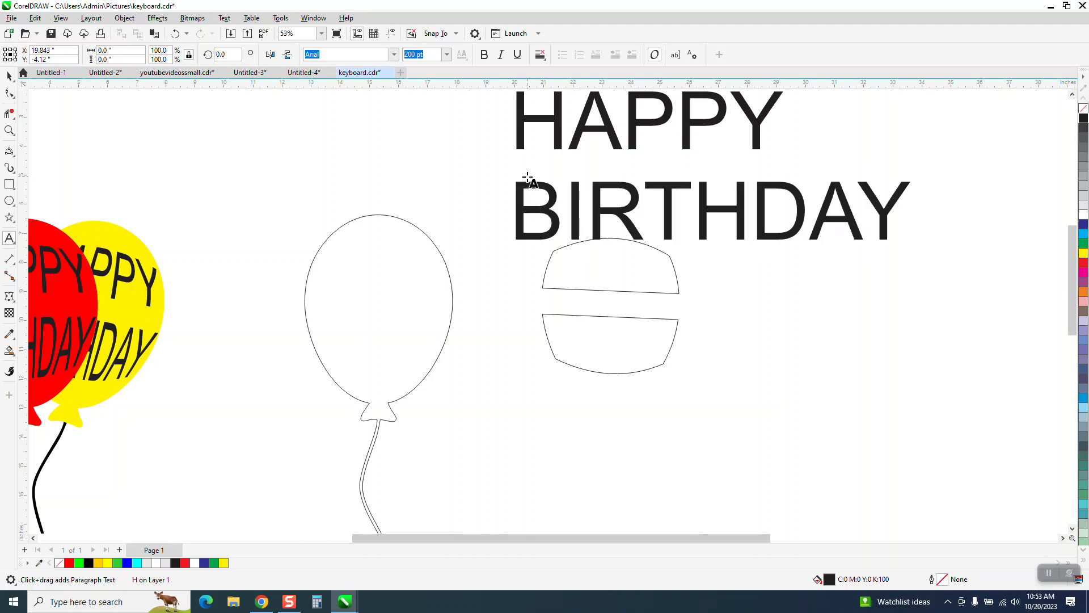
key("Escape")
- Break the two-line text apart, then move HAPPY to the right of the outlined shapes and BIRTHDAY below them
left_click(124, 17)
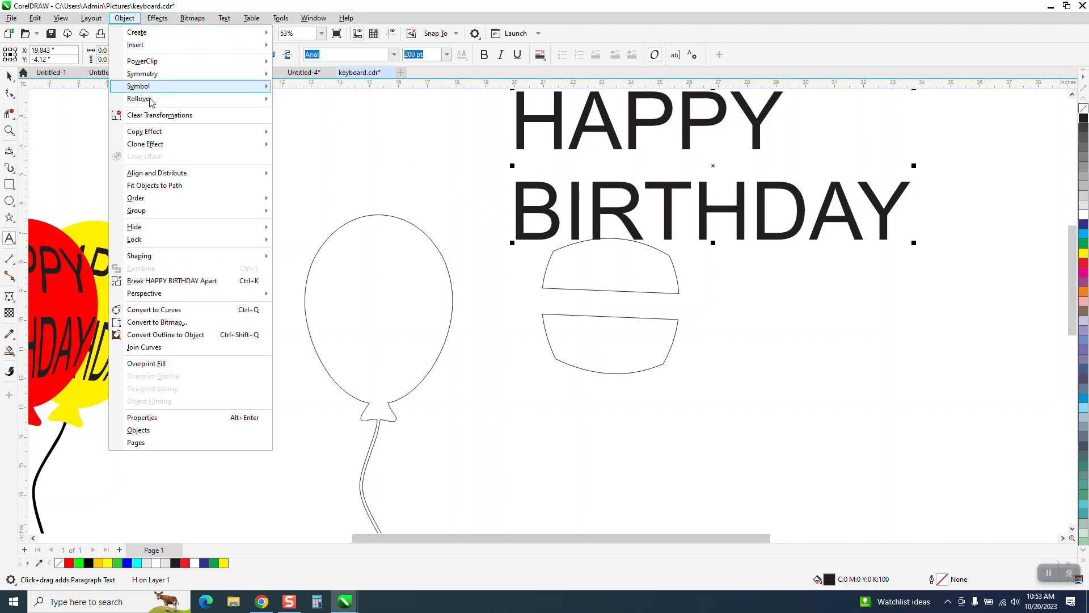
left_click(203, 281)
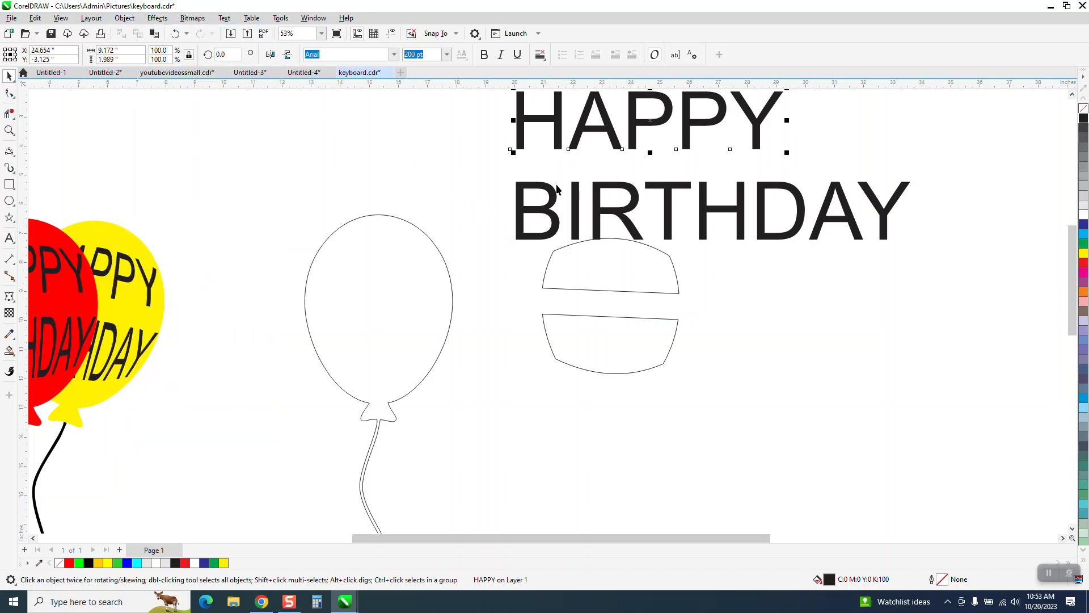
left_click_drag(760, 134, 955, 331)
left_click_drag(854, 224, 910, 413)
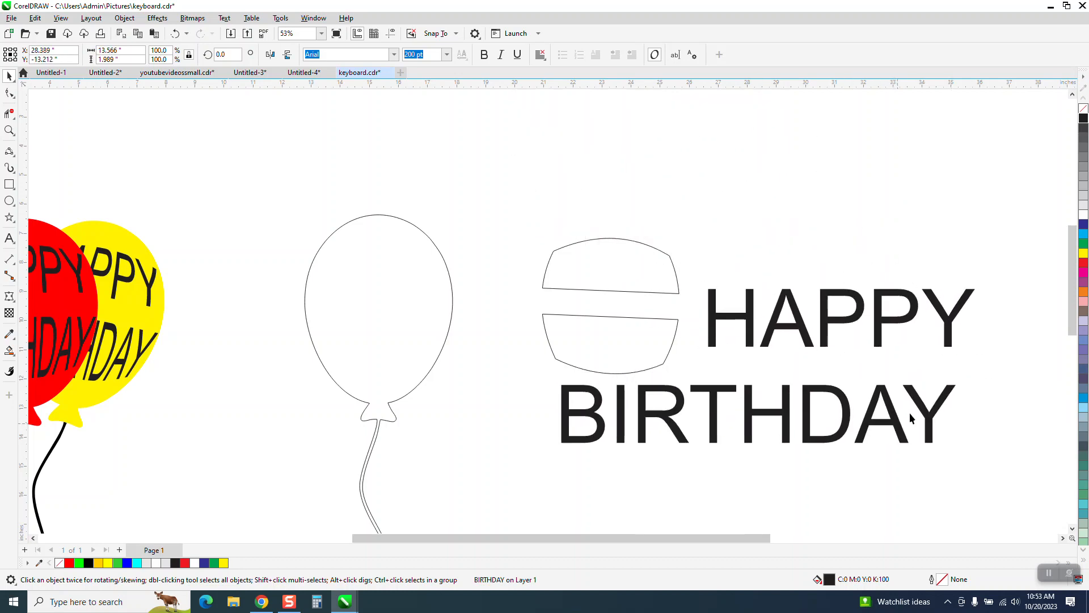
- Scale BIRTHDAY down proportionally to about 7.86 inches wide and HAPPY to about 5.49 inches wide
left_click_drag(962, 382, 946, 330)
left_click(947, 331)
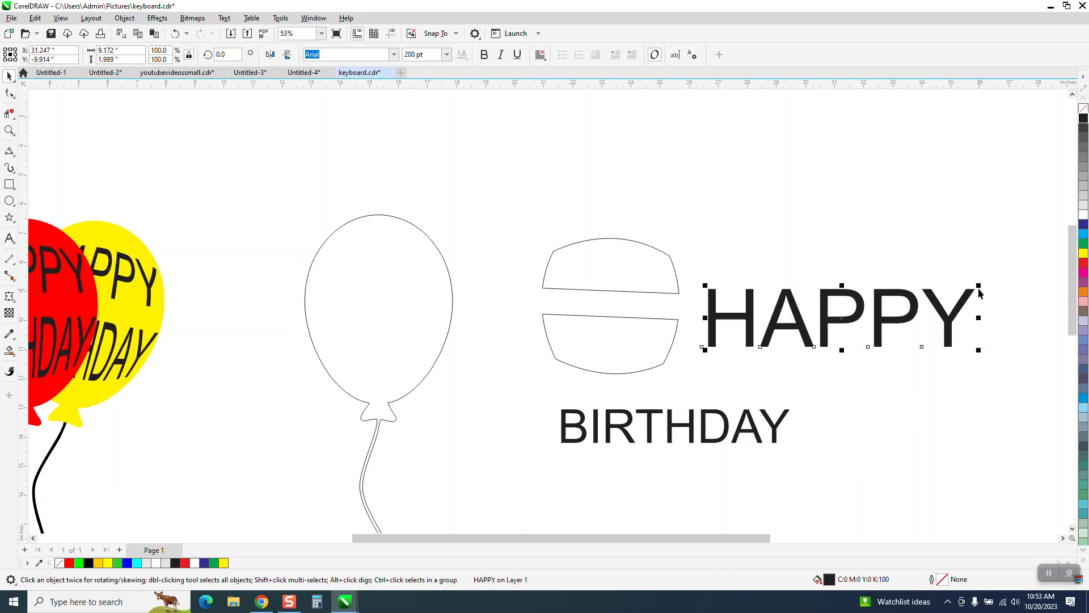
left_click_drag(980, 292, 967, 317)
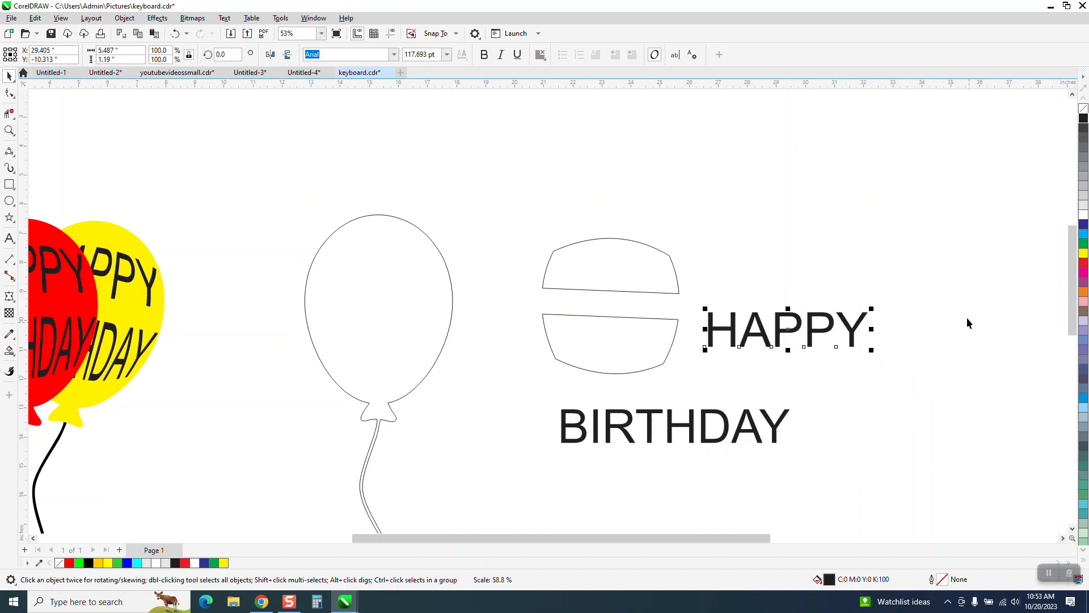
- Apply an envelope to HAPPY using the upper outlined shape as its source
left_click(170, 21)
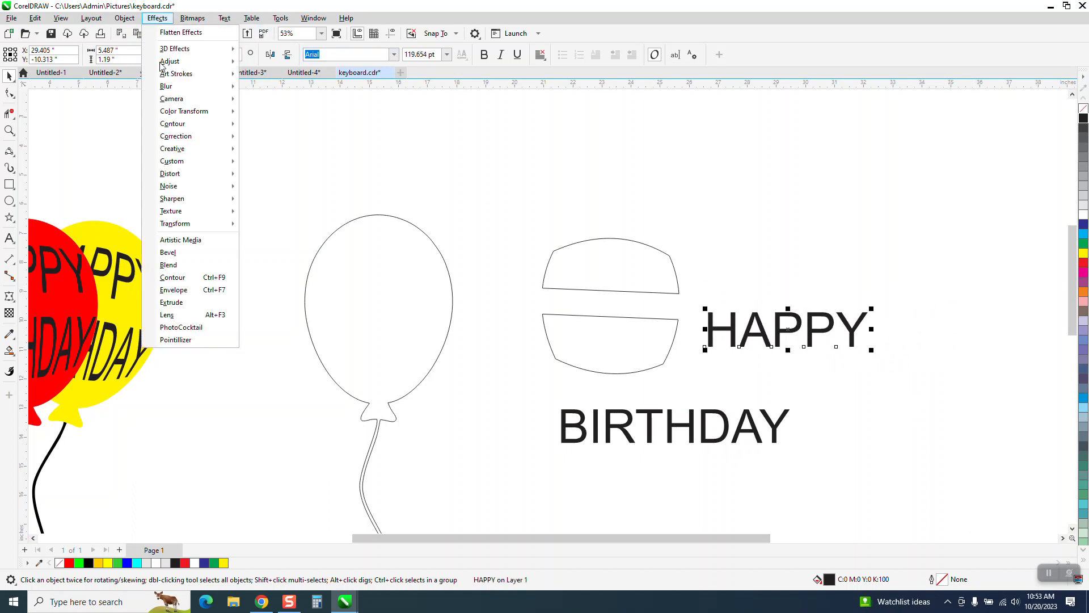
left_click(174, 290)
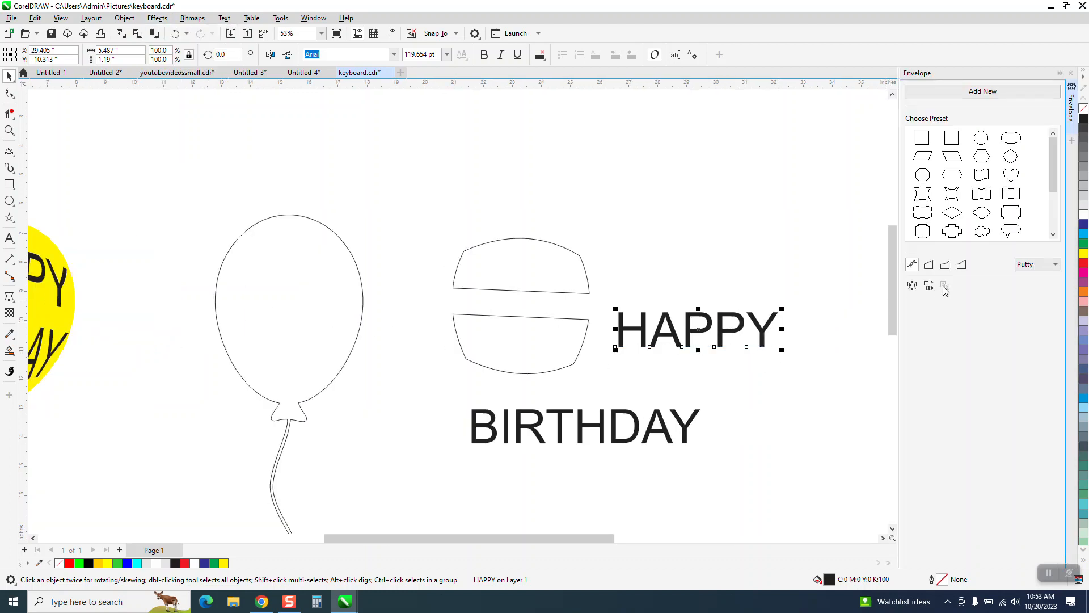
left_click(912, 285)
left_click(503, 269)
left_click(9, 76)
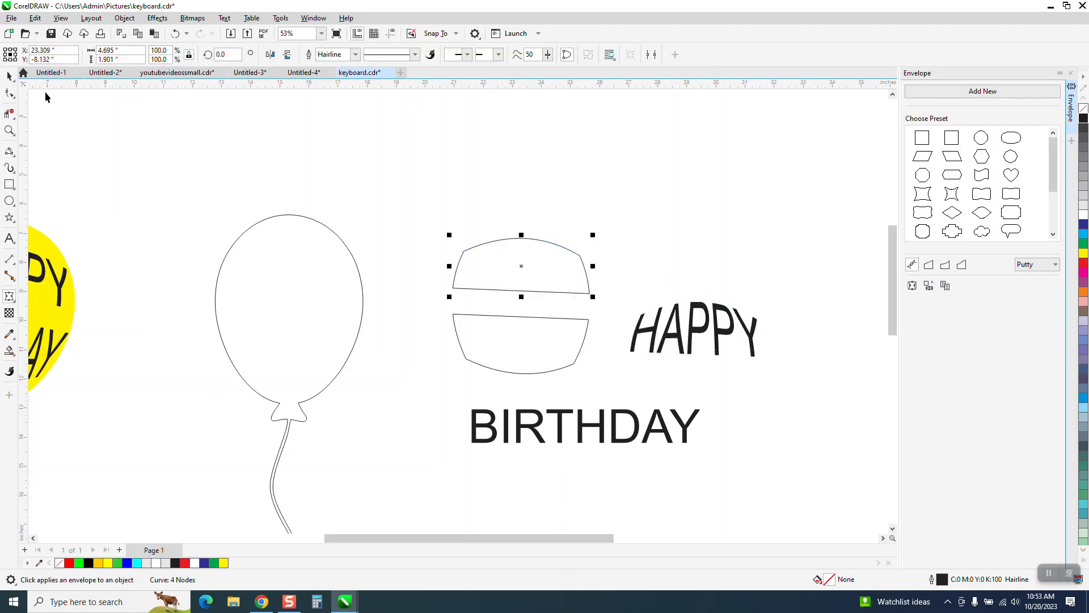
- Align the enveloped HAPPY to the horizontal and vertical centers of the upper outlined shape
left_click(717, 299)
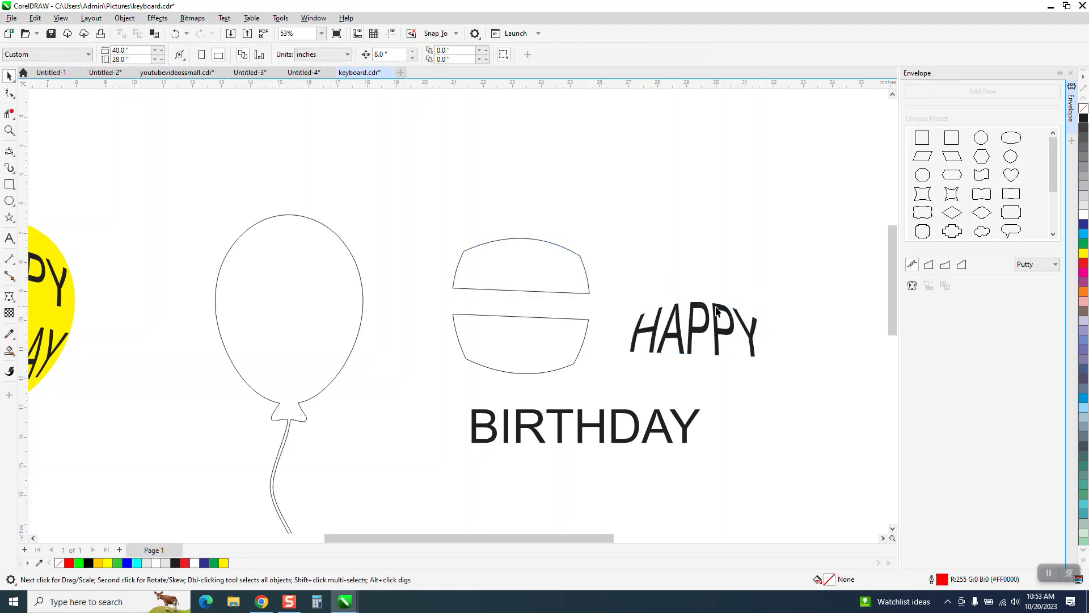
left_click(717, 309)
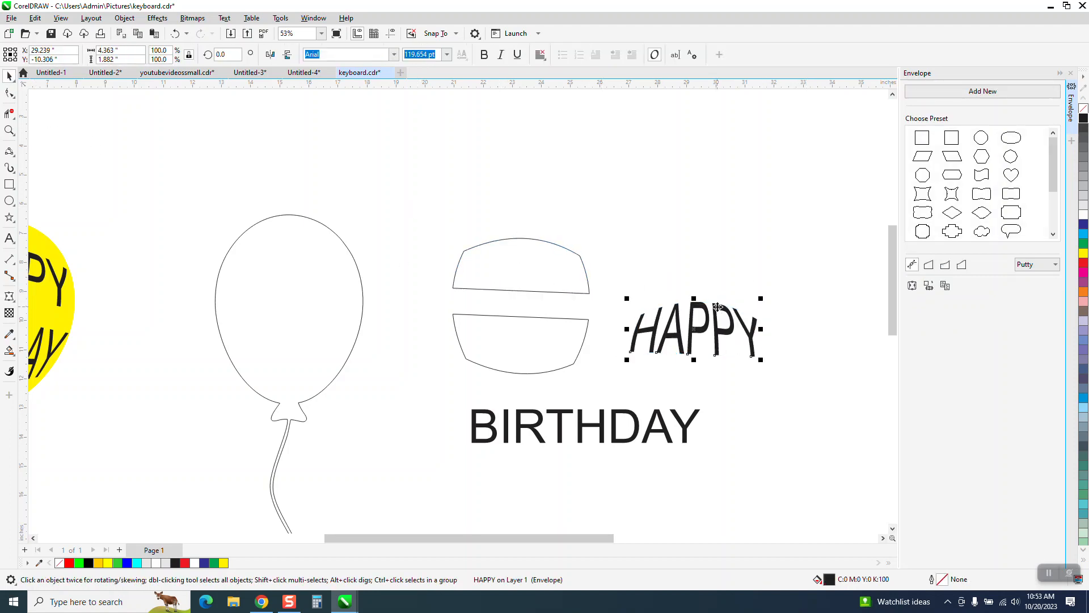
left_click(536, 275, "shift")
key("e")
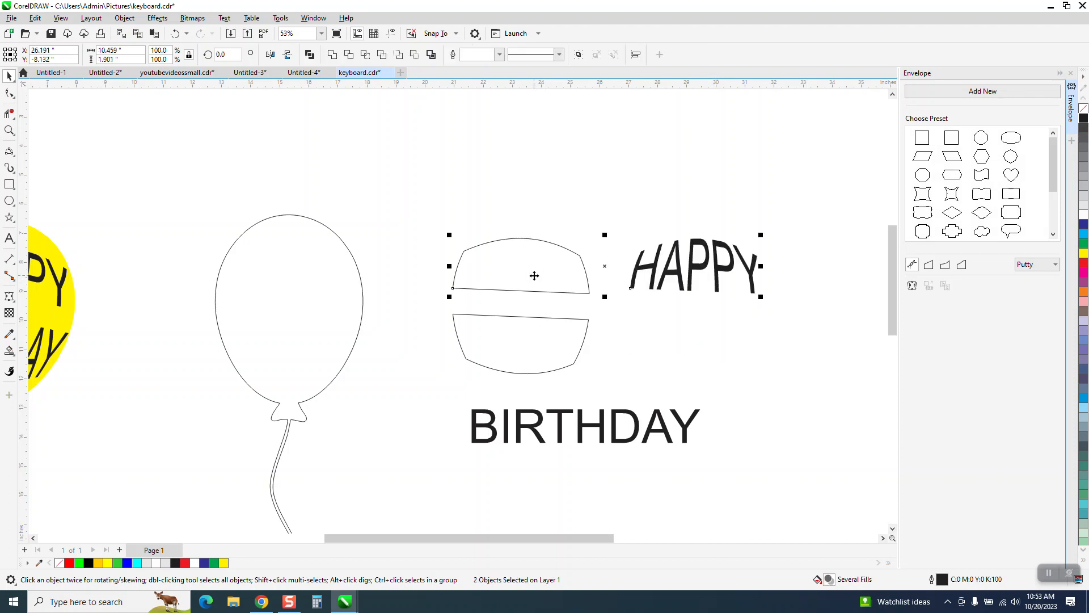
key("c")
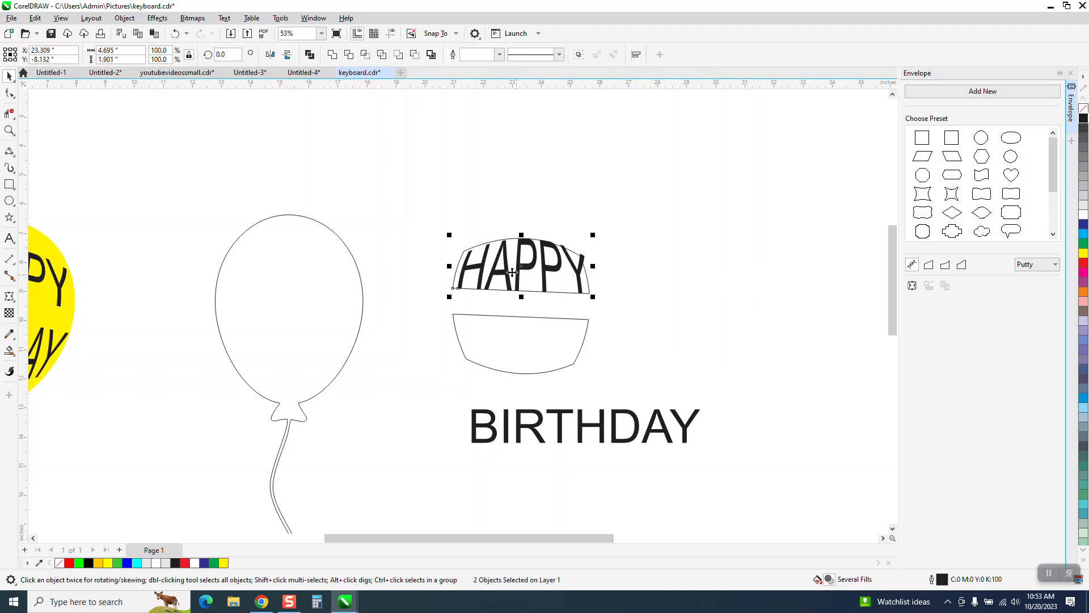
- Apply an envelope to BIRTHDAY using the lower outlined shape as its source
left_click(10, 130)
left_click_drag(471, 216, 676, 360)
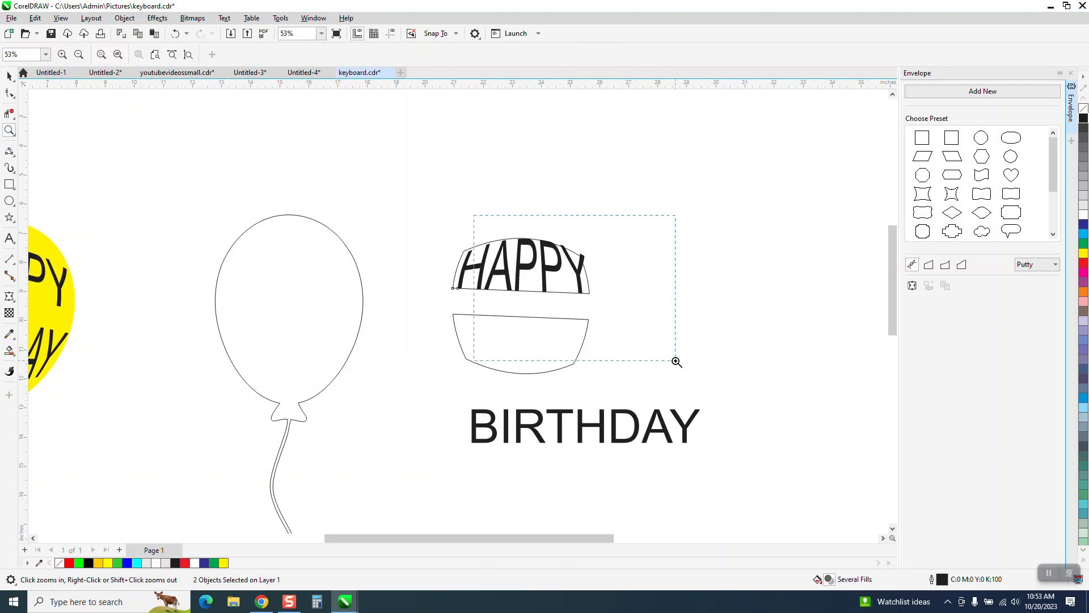
scroll(424, 211, "down", 3)
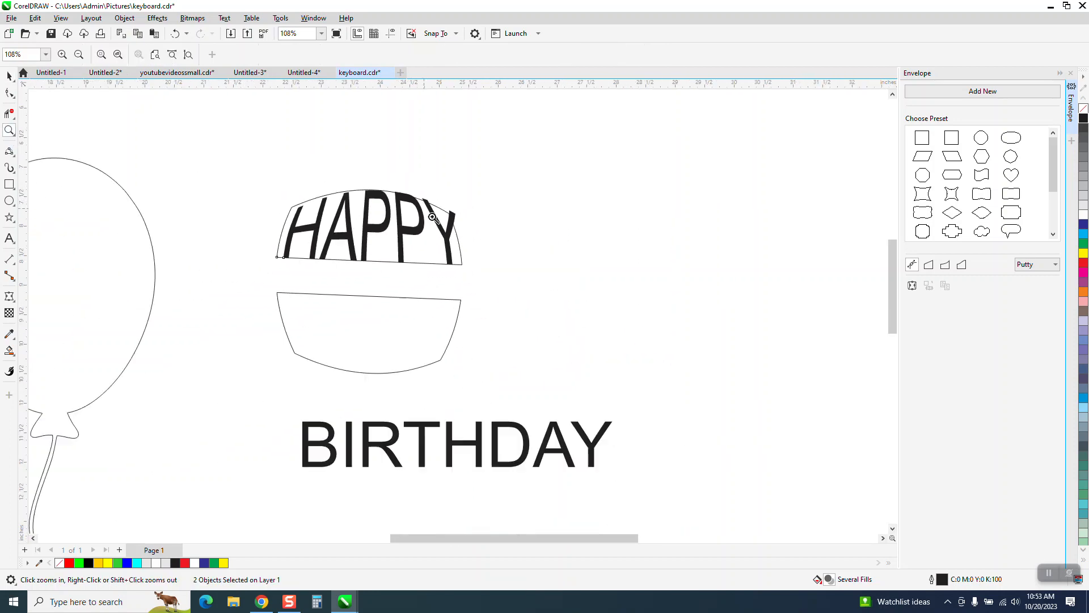
left_click(9, 75)
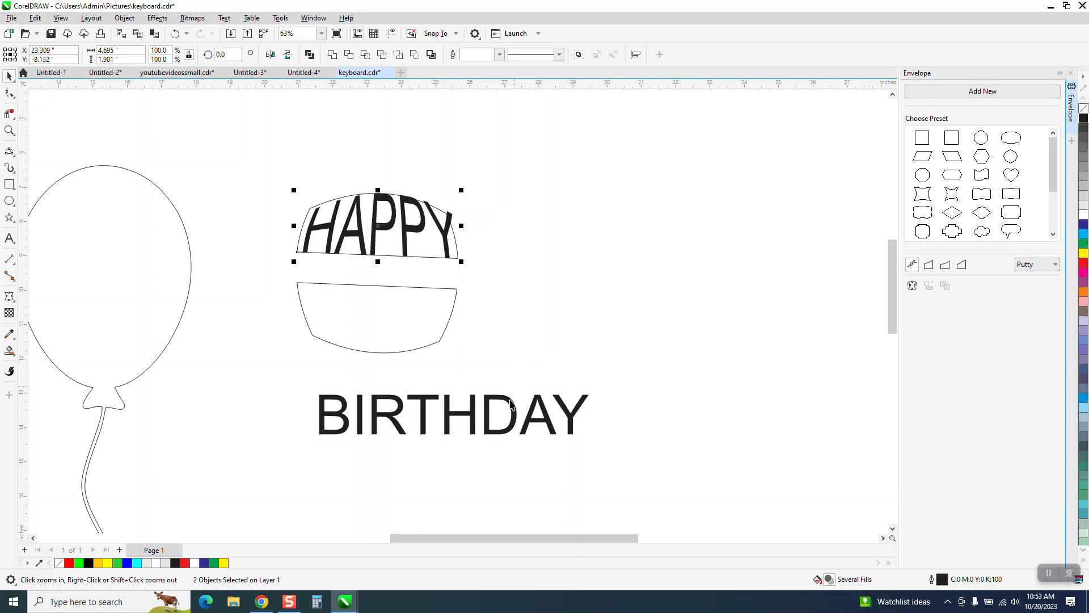
left_click(510, 402)
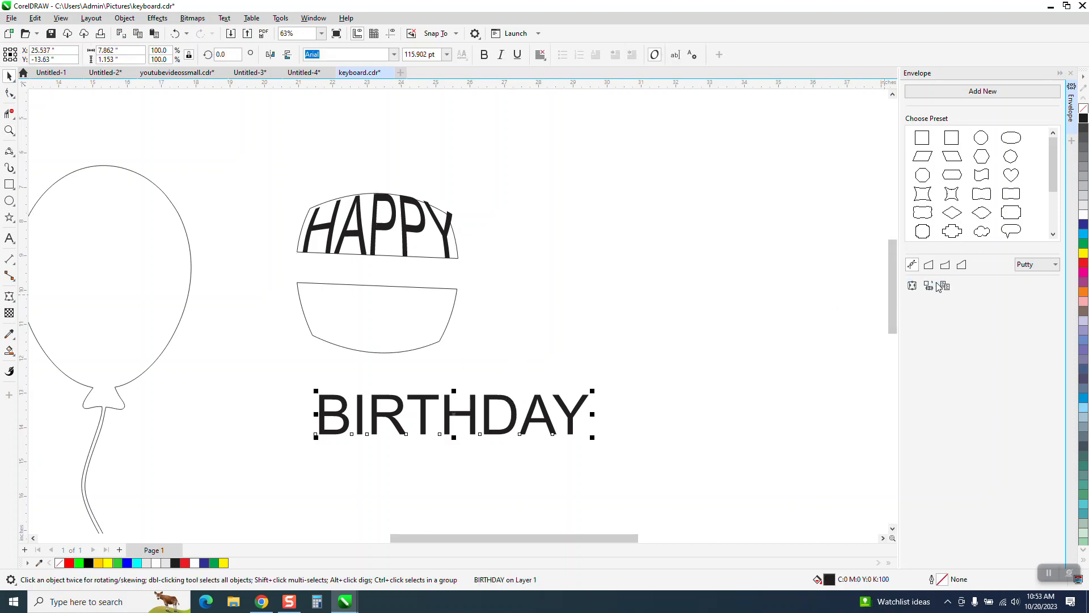
left_click(911, 286)
left_click(378, 310)
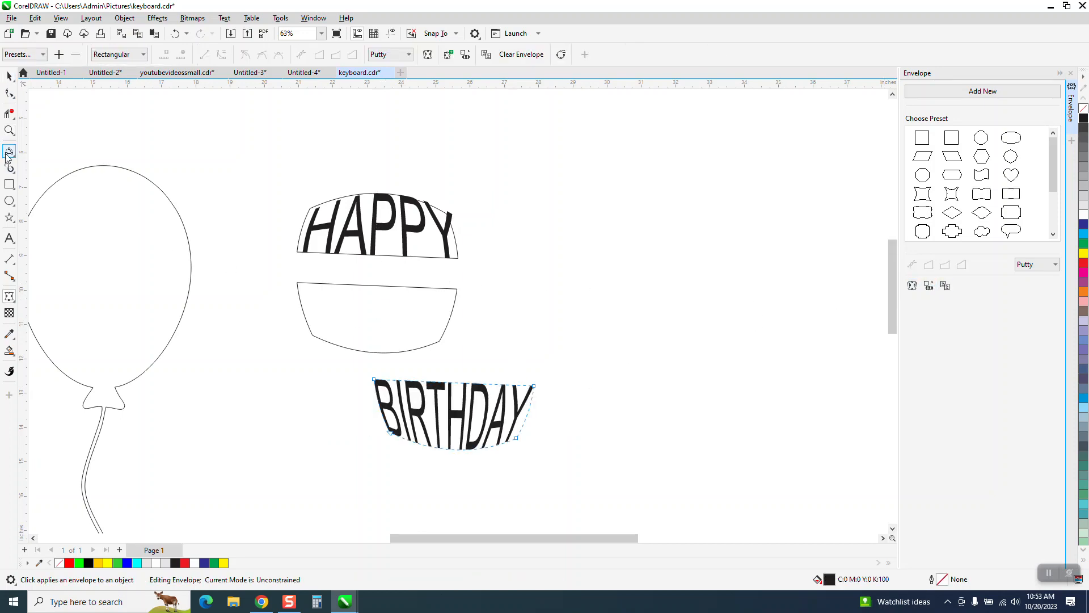
key("space")
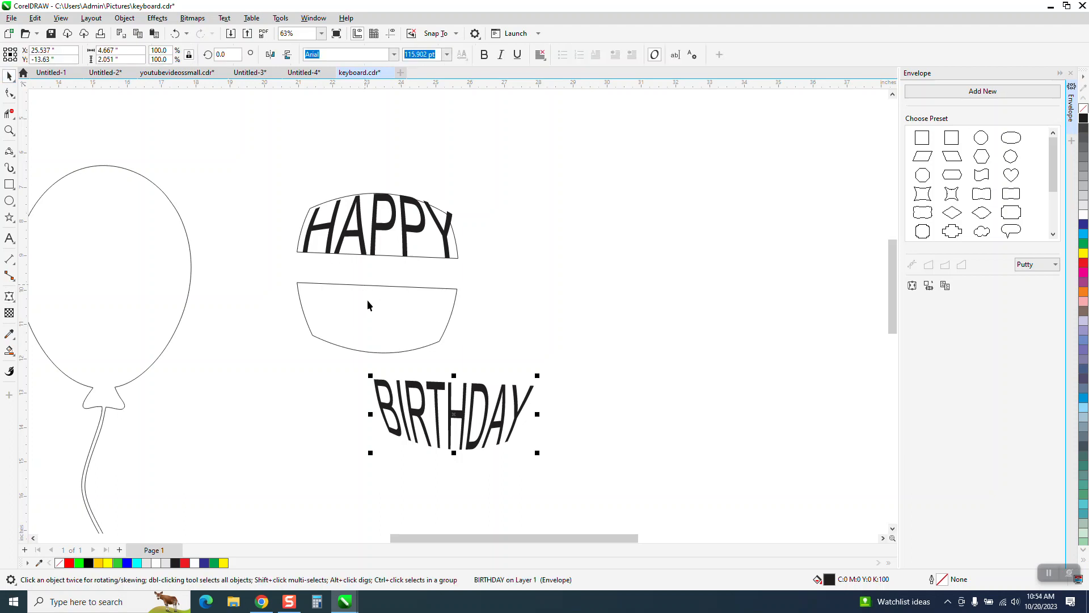
- Center the enveloped BIRTHDAY horizontally and vertically on the lower outlined shape
left_click(380, 322, "shift")
key("e")
key("c")
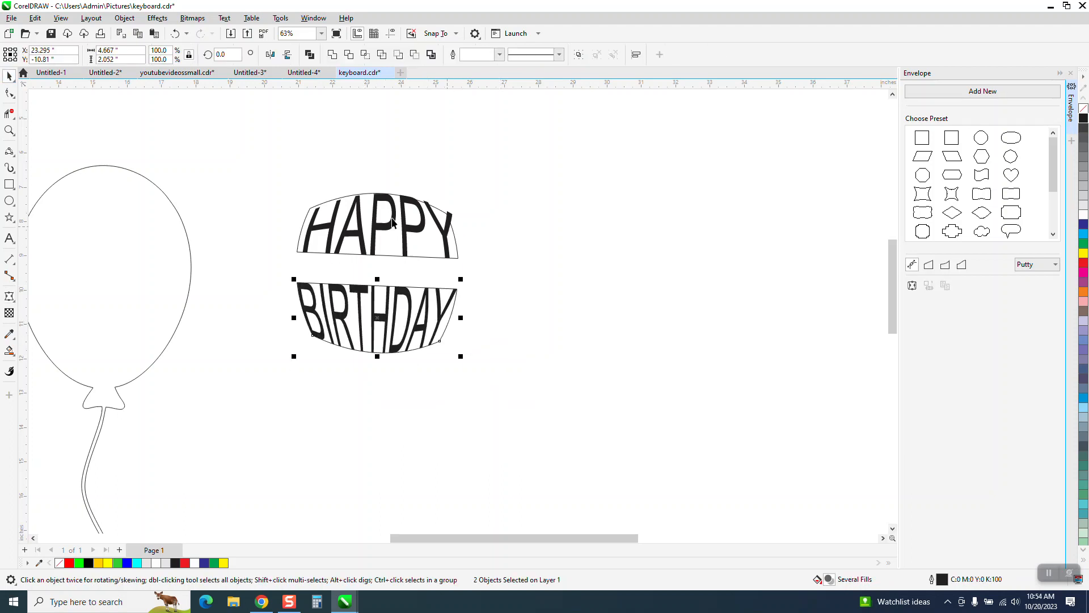
- Move both outlined envelope shapes 8 inches to the right, leaving HAPPY and BIRTHDAY in place
scroll(482, 247, "down", 2)
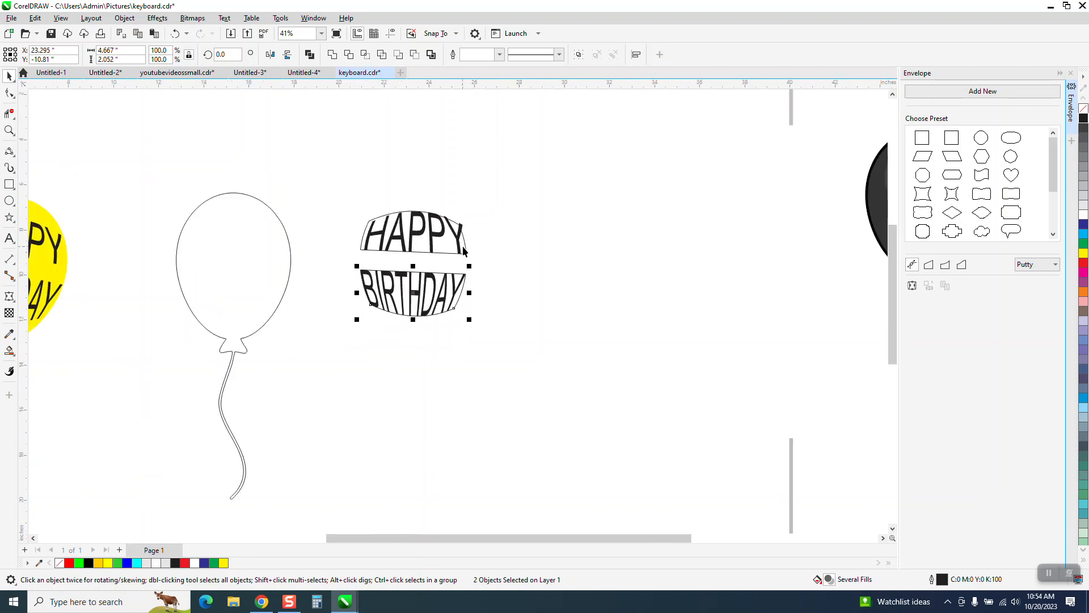
left_click(464, 246)
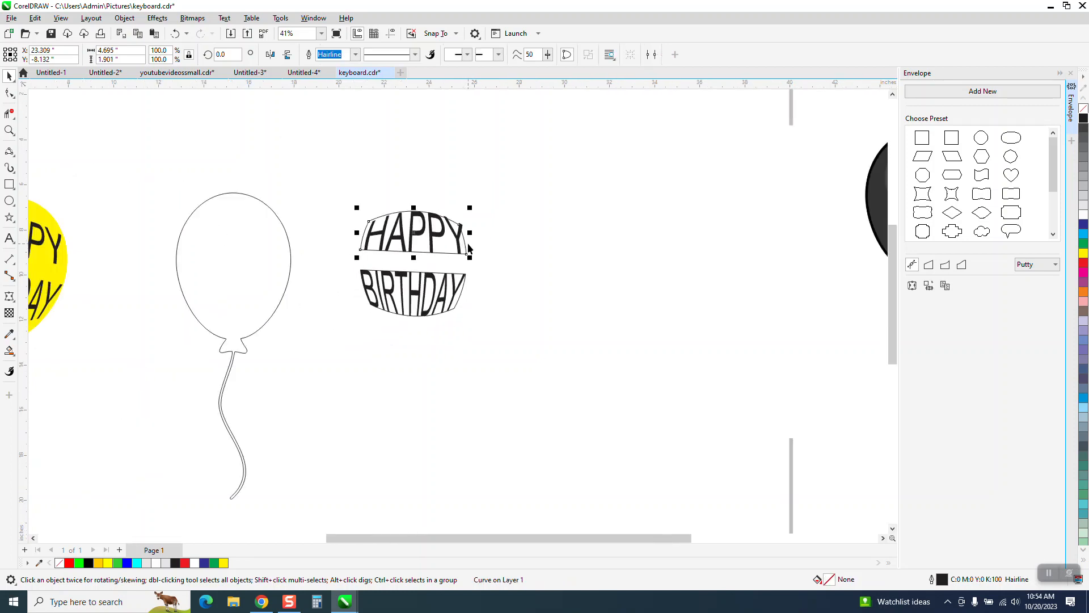
key("Right")
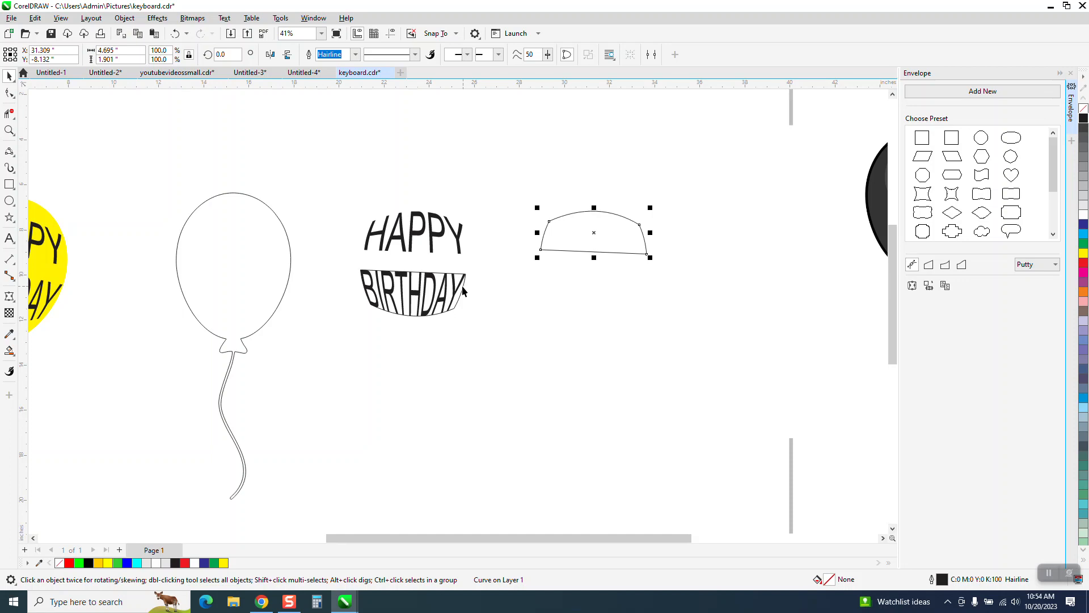
left_click(463, 288)
key("Right")
- Move HAPPY and BIRTHDAY together 8 inches to the left onto the balloon outline
left_click_drag(511, 367, 513, 355)
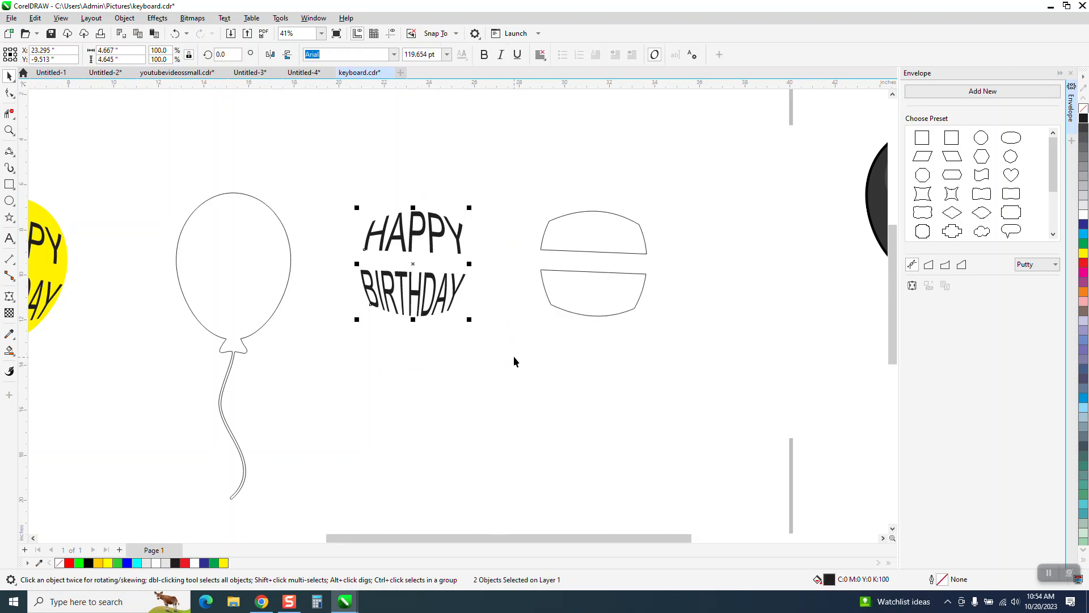
key("Left")
key("Left")
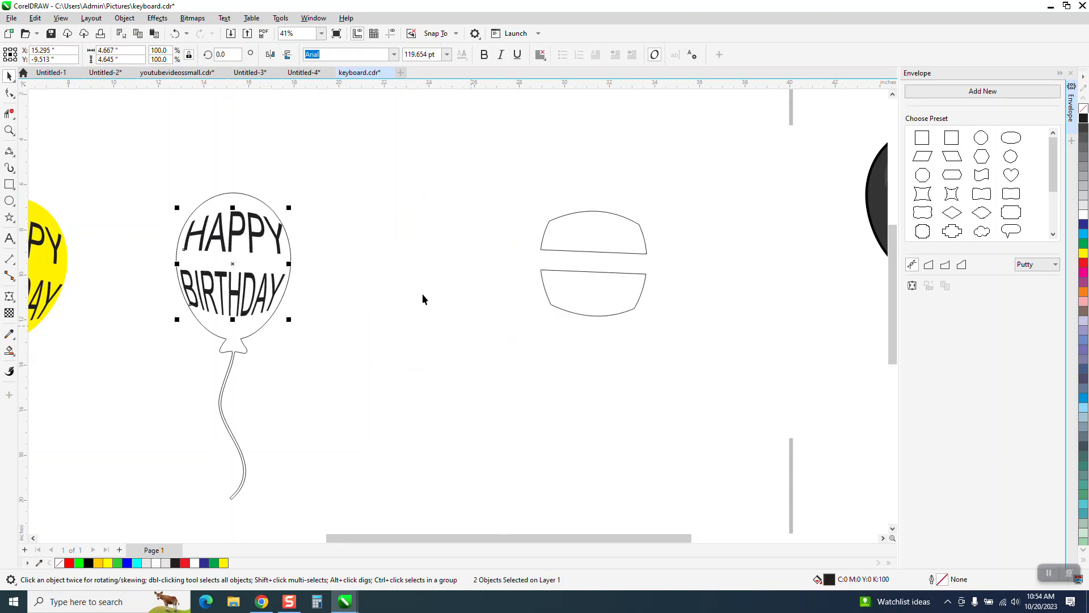
- Set the nudge distance to 0.01 inches and shift HAPPY about 0.1 inches left and 0.07 inches down inside the balloon
left_click(9, 130)
left_click_drag(154, 180, 444, 377)
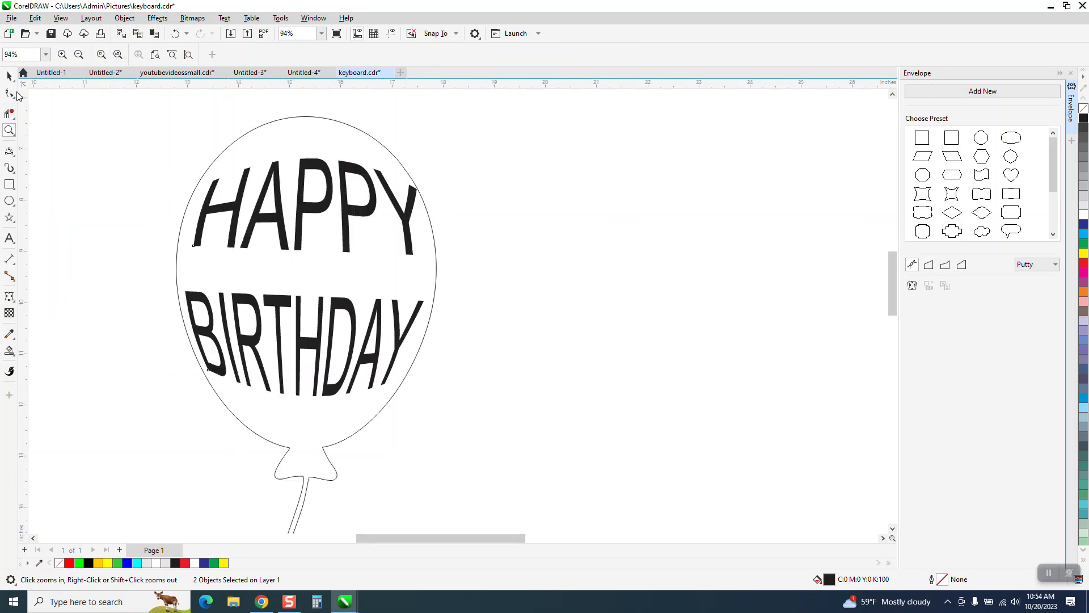
left_click(9, 75)
left_click(463, 198)
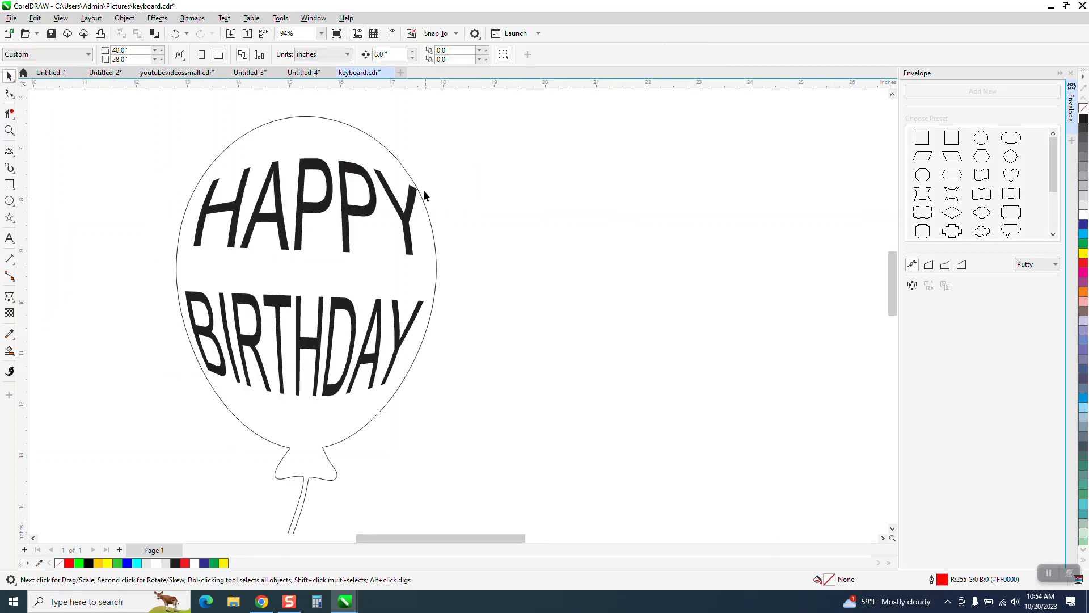
double_click(381, 54)
key("BackSpace")
left_click(289, 246)
key("Left")
key("Left")
key("Left")
key("Left")
key("Left")
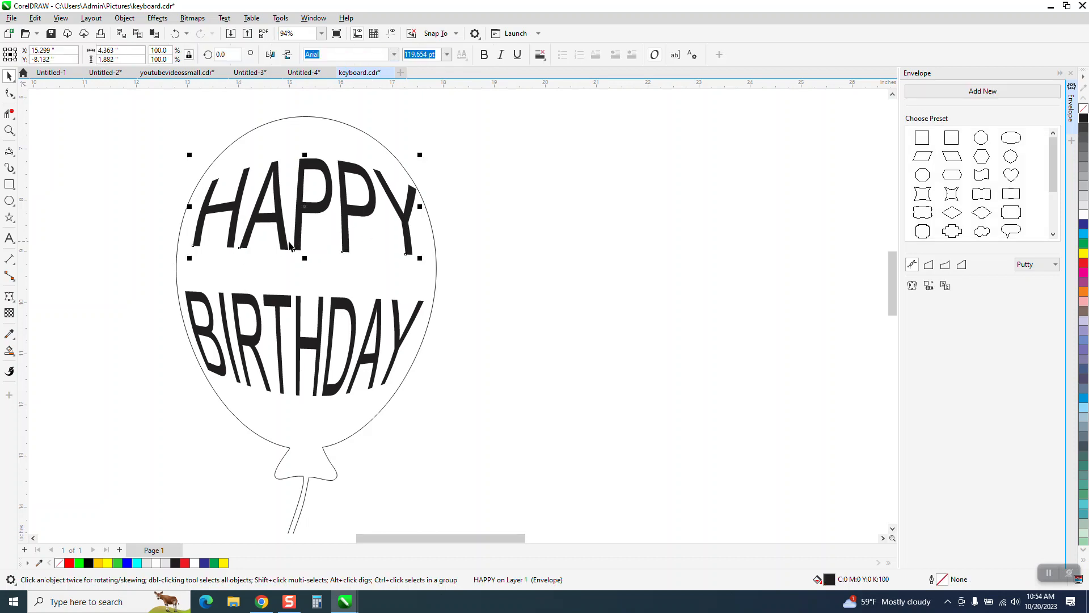
key("Down")
key("Down")
key("Down")
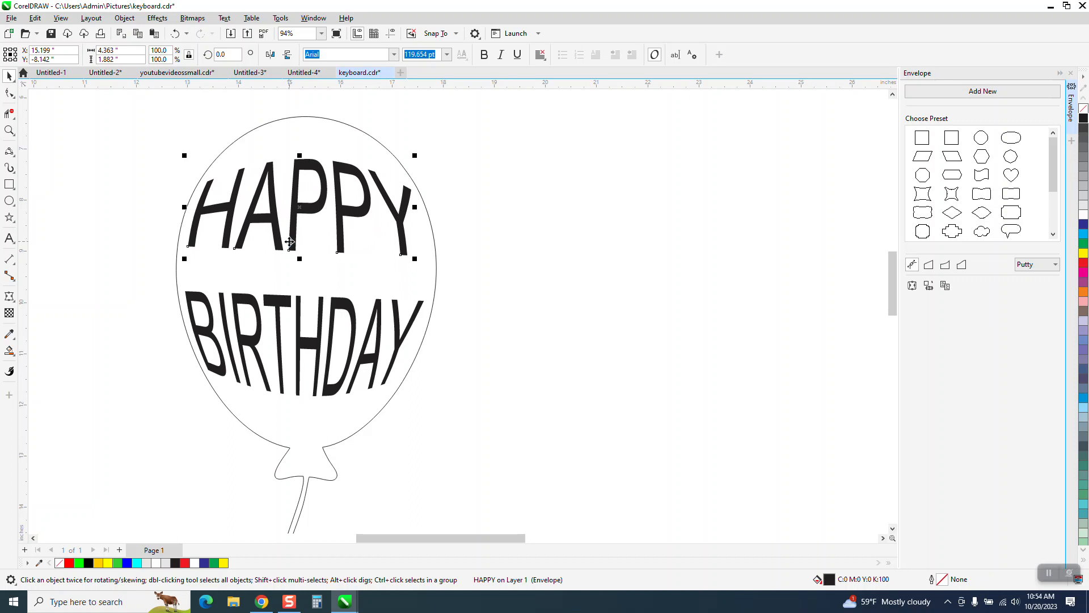
scroll(337, 300, "down", 2)
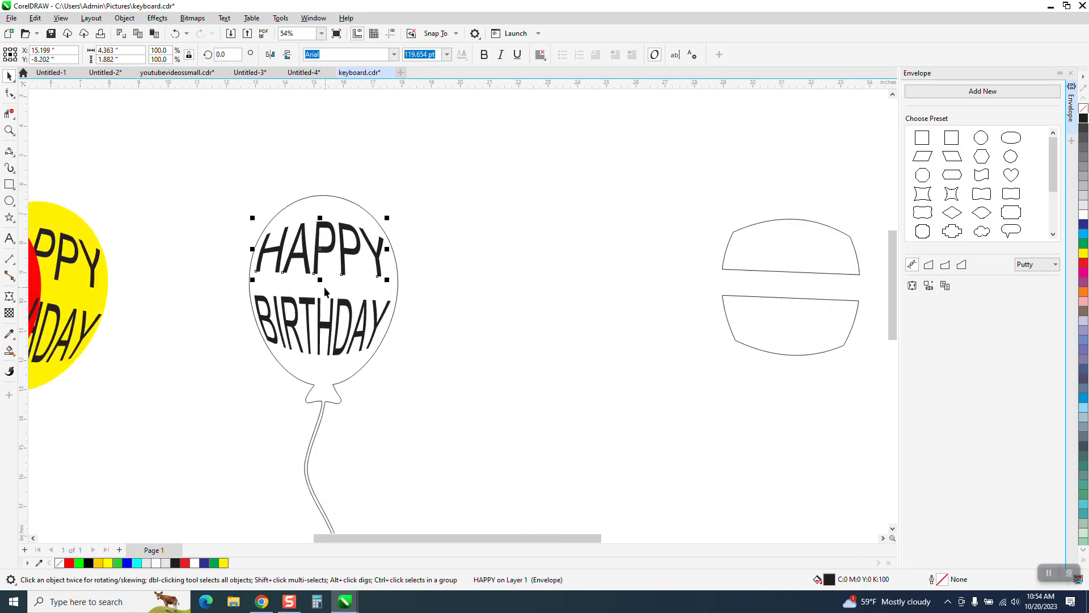
- Set the nudge distance to 5 inches and move HAPPY and BIRTHDAY together 10 inches to the right, off the balloon
left_click(243, 203)
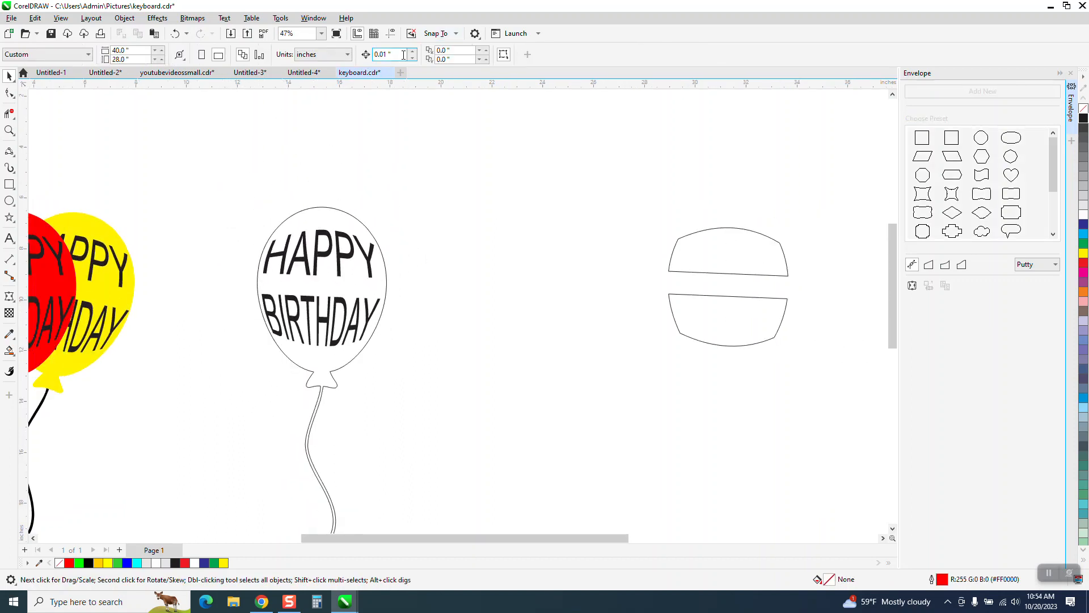
left_click_drag(399, 55, 332, 81)
type("5")
left_click_drag(208, 233, 411, 358)
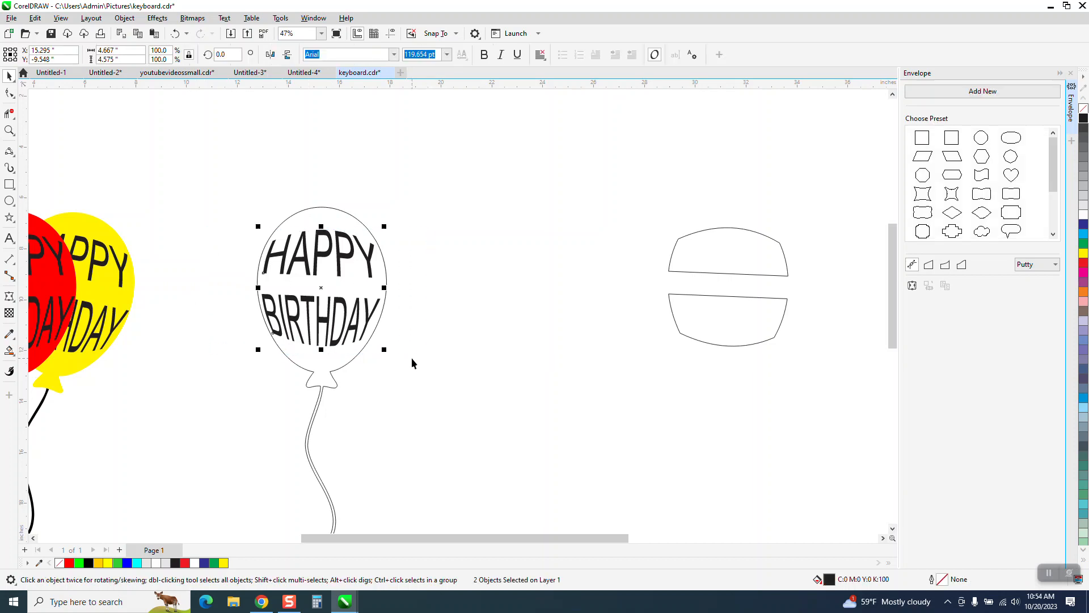
key("Right")
key("Right")
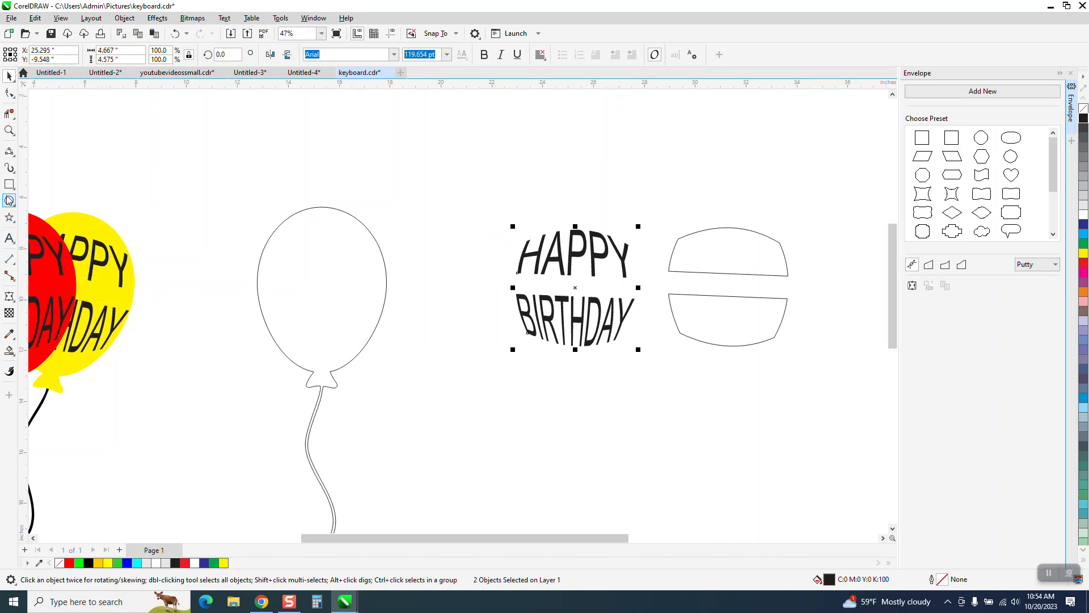
- Draw a 2-Point Line across the gap where the string meets the balloon knot, snapping to the nodes on both sides
left_click(14, 153)
left_click(45, 161)
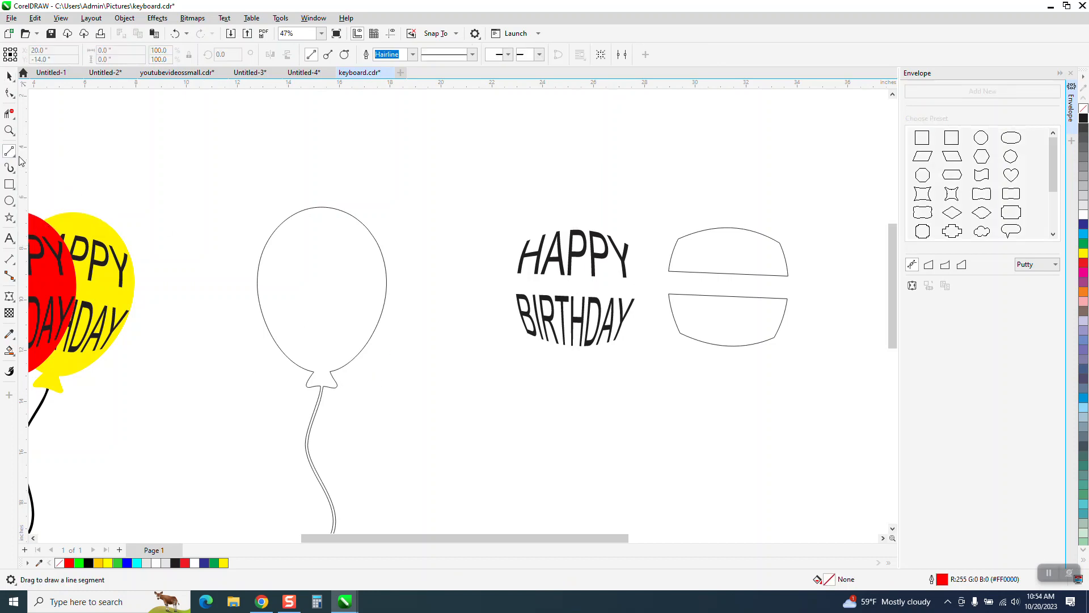
left_click(9, 131)
left_click_drag(300, 371, 384, 418)
left_click(15, 158)
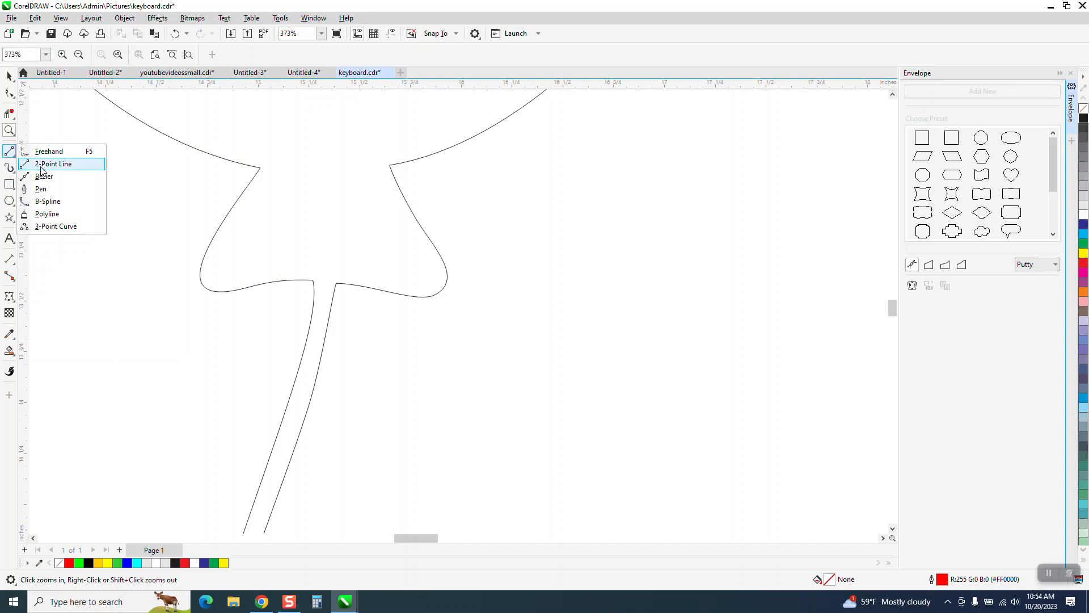
left_click(57, 165)
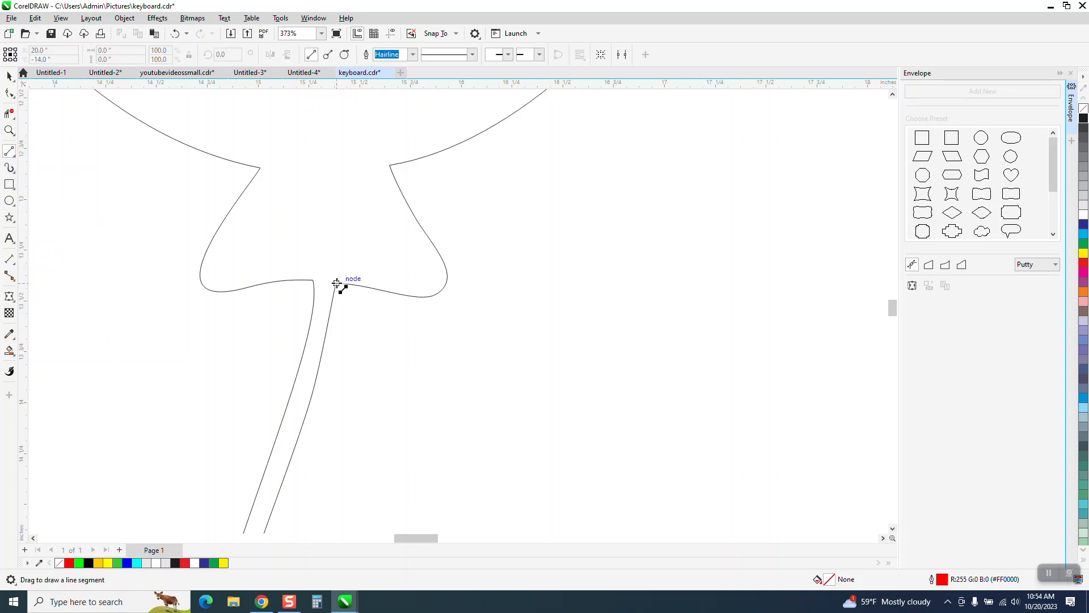
left_click_drag(337, 283, 313, 281)
- Fill the closed balloon and knot area with red using Smart Fill
left_click(9, 350)
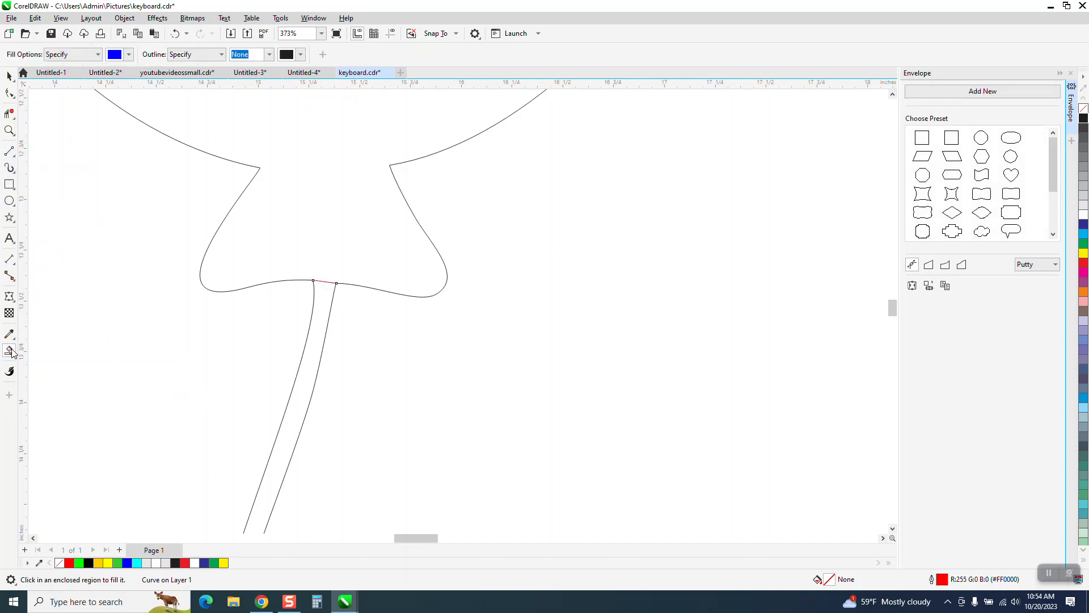
left_click(129, 54)
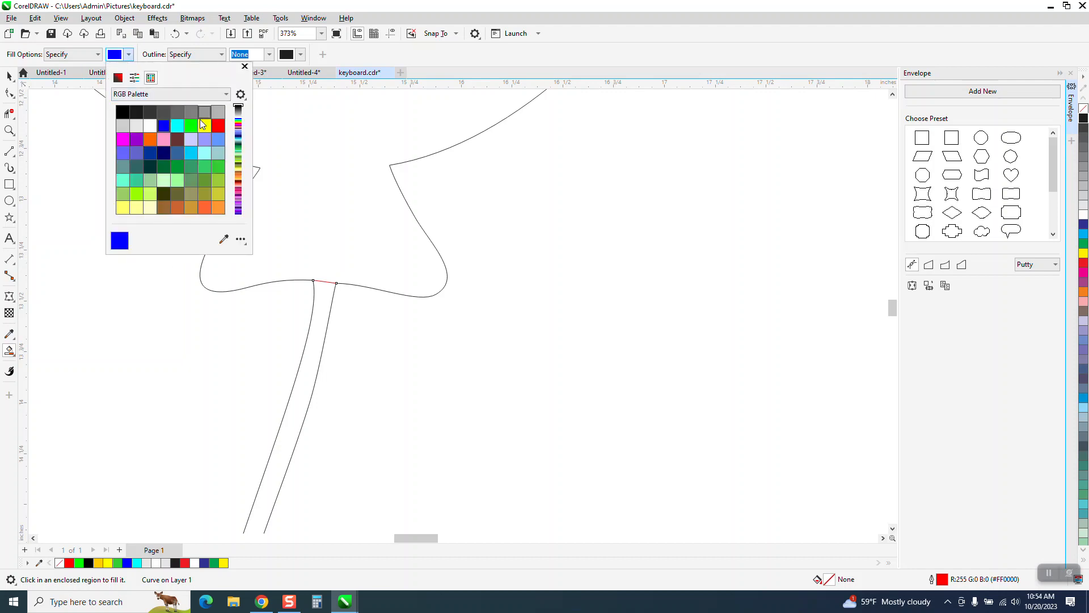
left_click(218, 125)
left_click(349, 136)
left_click(351, 139)
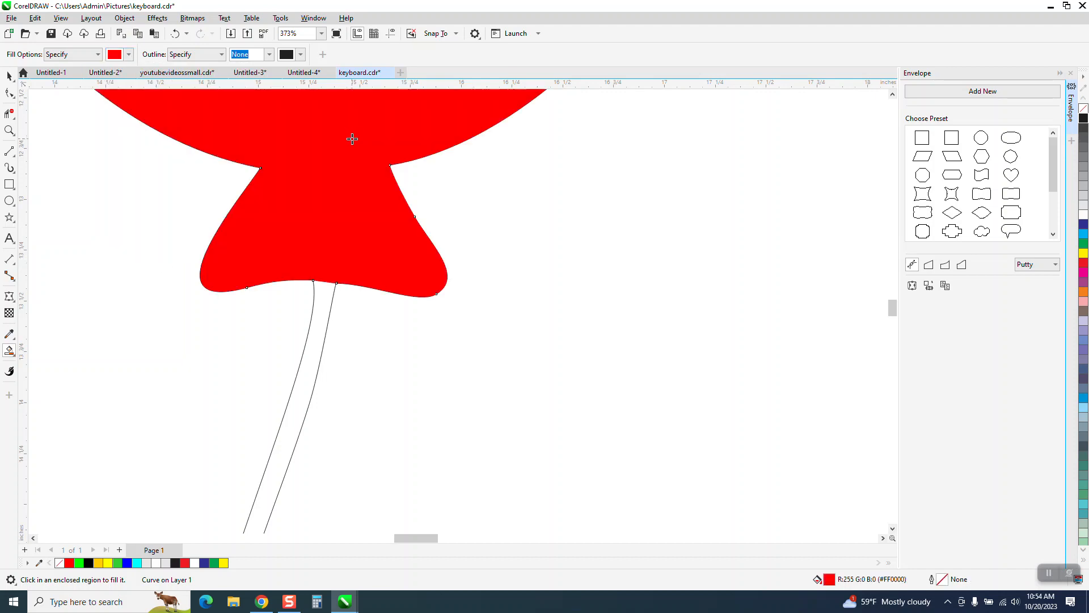
- Fill the string below the balloon knot with black using Smart Fill
left_click(128, 53)
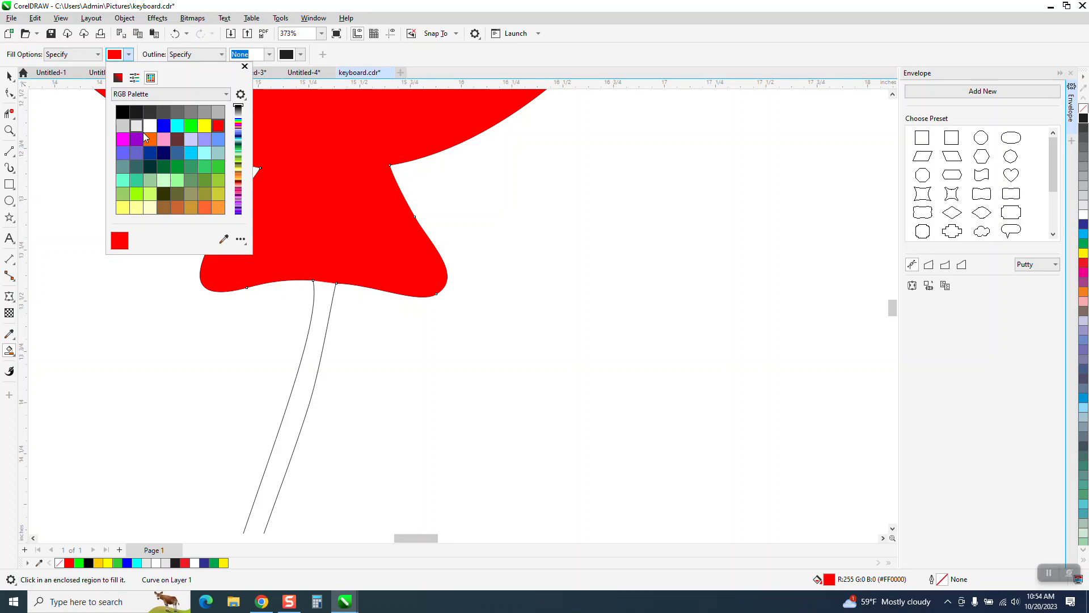
left_click(122, 112)
left_click(328, 299)
left_click(326, 299)
scroll(343, 311, "down", 5)
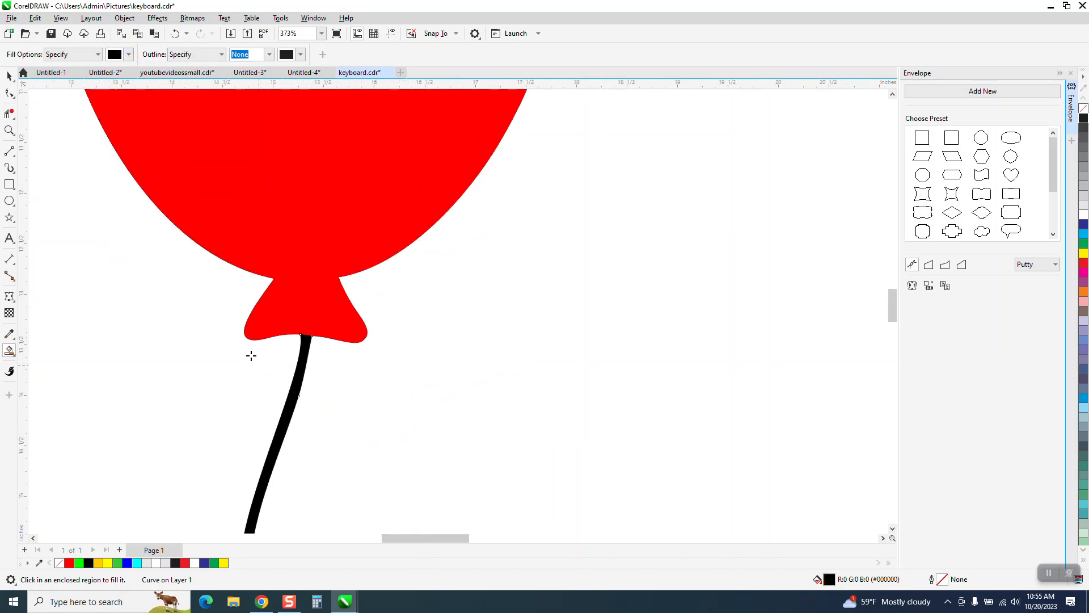
scroll(264, 361, "down", 2)
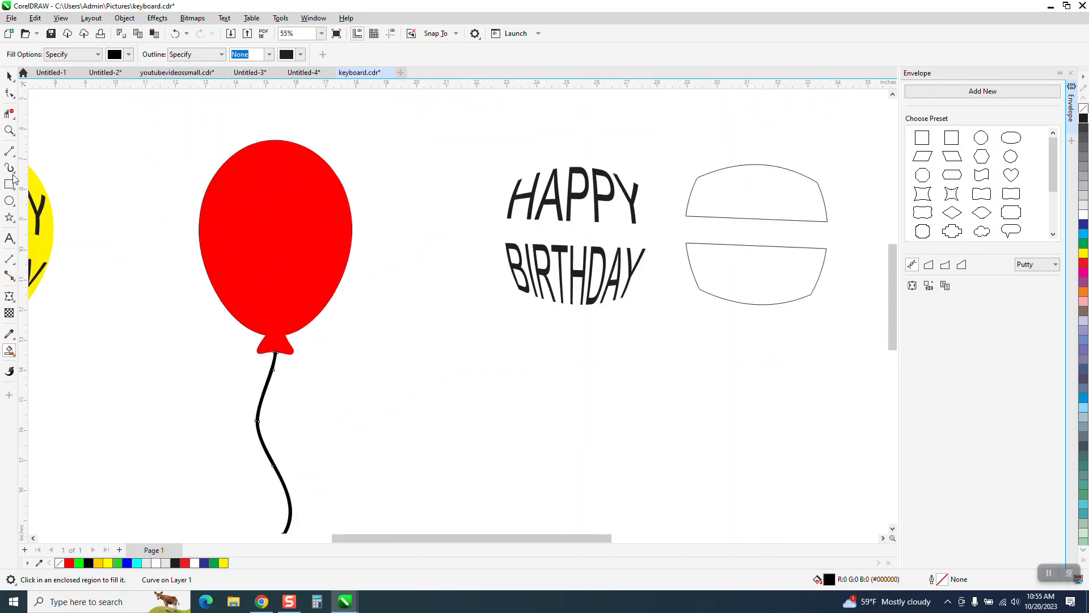
left_click(9, 75)
scroll(490, 348, "down", 2)
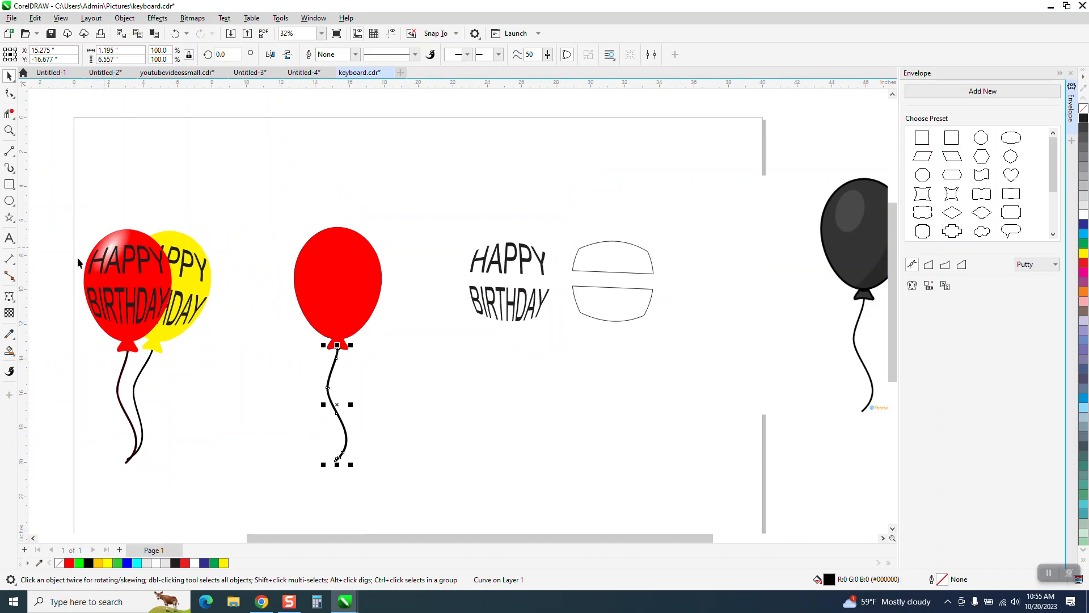
- Apply an elliptical red and white fountain fill to the plain red balloon, with a small white highlight near its upper left edge
left_click(9, 130)
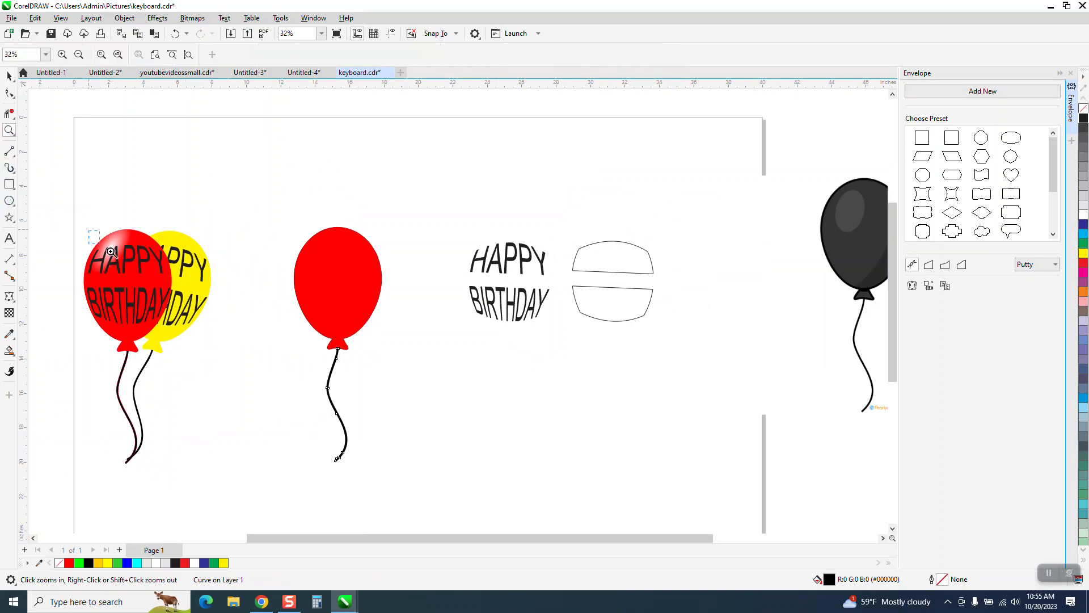
left_click_drag(93, 230, 170, 269)
scroll(289, 273, "down", 8)
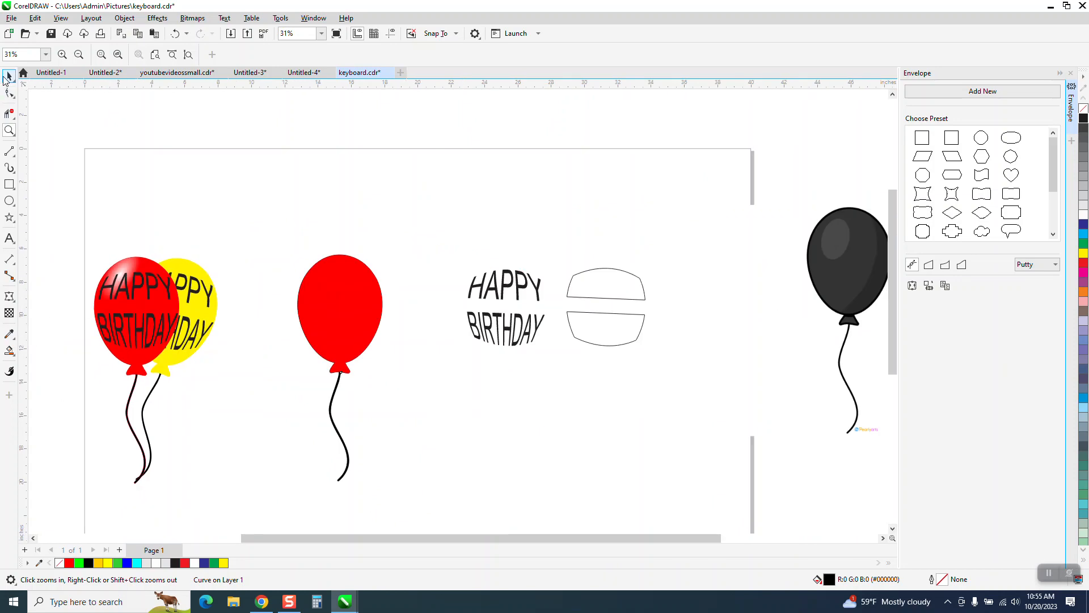
left_click(9, 76)
left_click(324, 304)
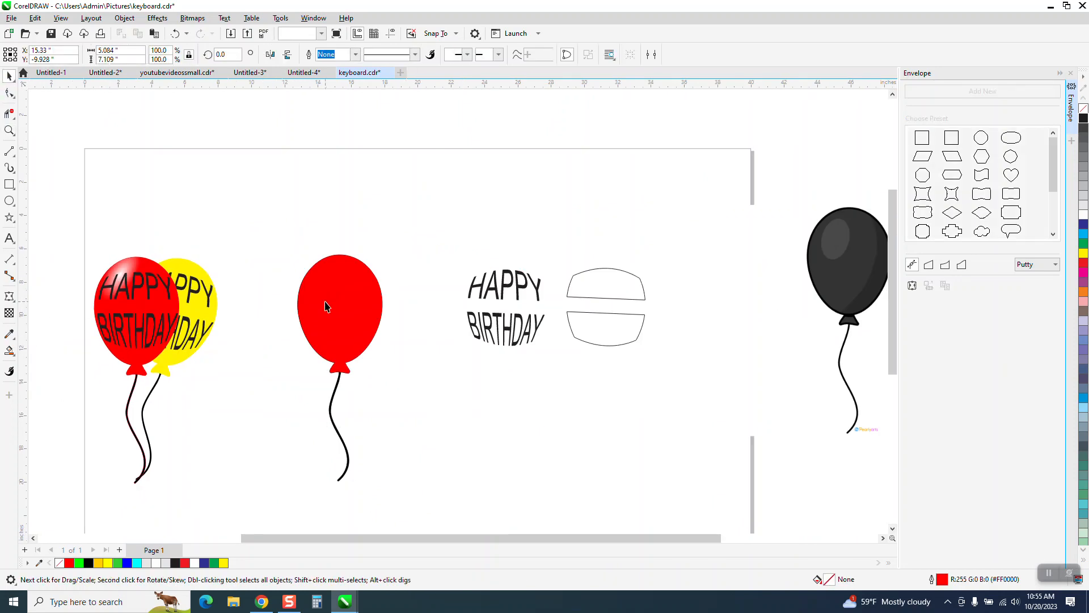
left_click(15, 356)
left_click(35, 352)
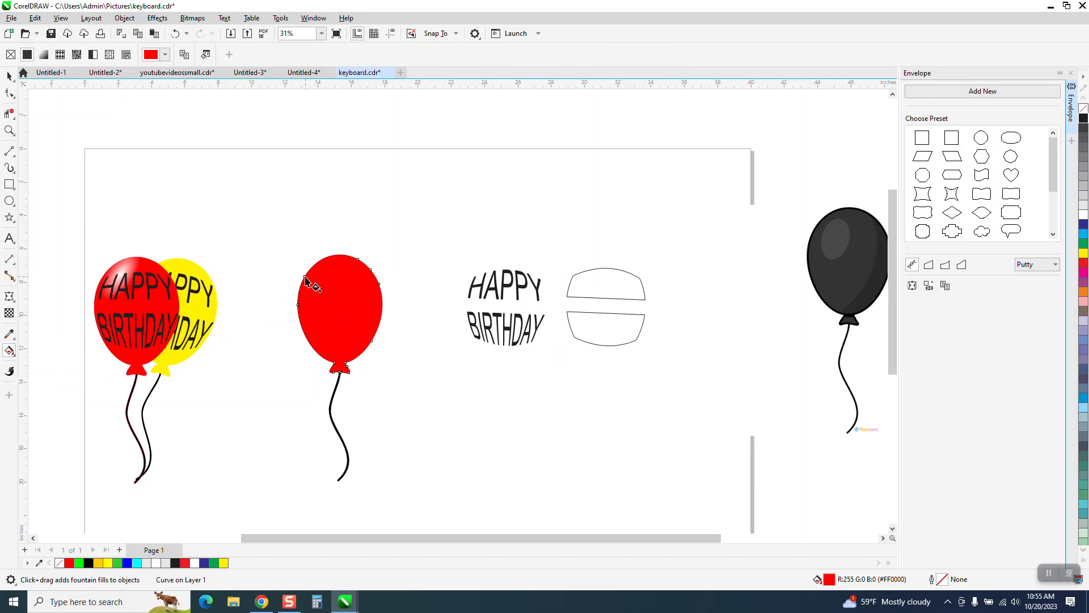
left_click_drag(317, 276, 327, 275)
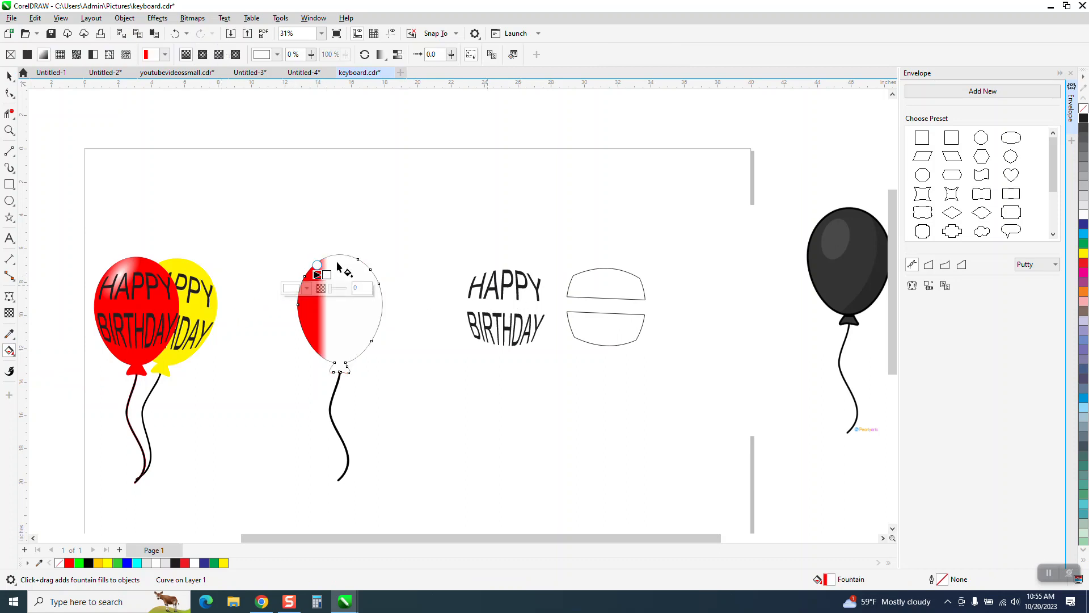
left_click(205, 55)
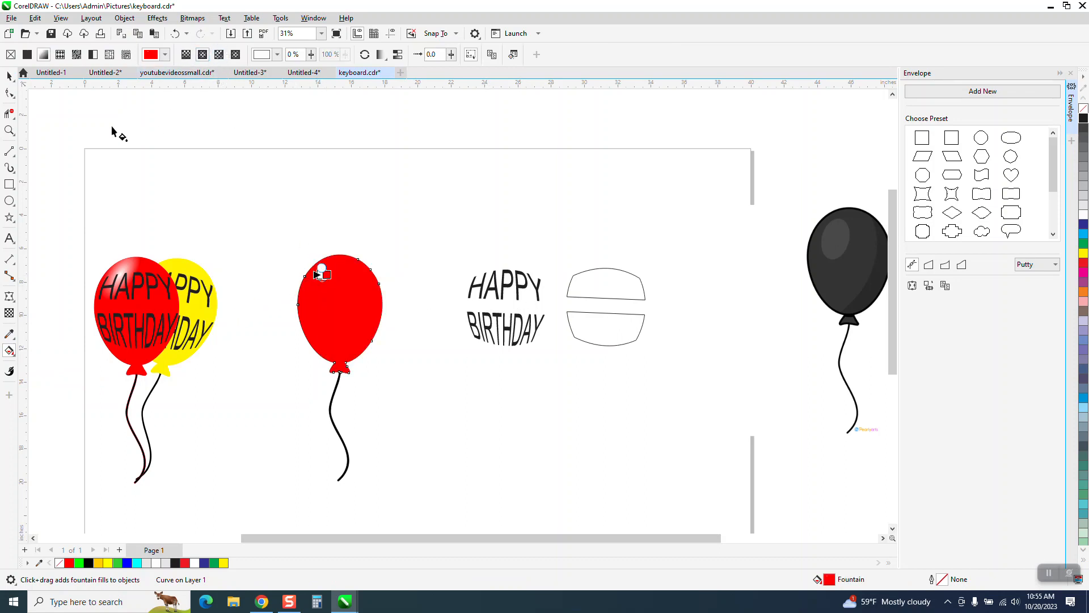
- Enlarge the balloon's white highlight into a longer ellipse and tilt it to follow the upper left curve
left_click(9, 130)
left_click_drag(238, 201, 559, 389)
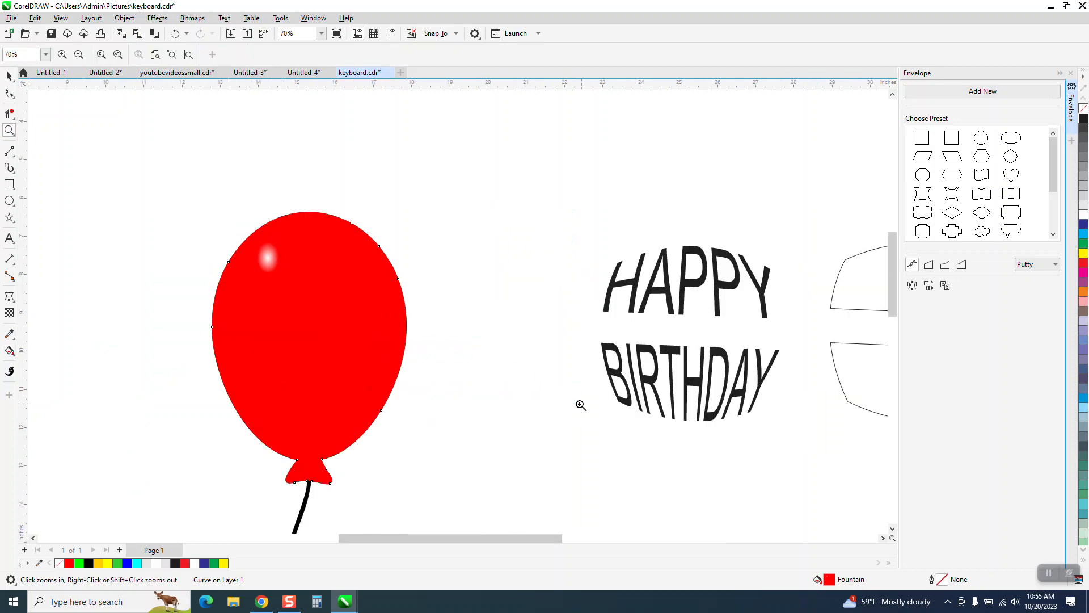
left_click(9, 351)
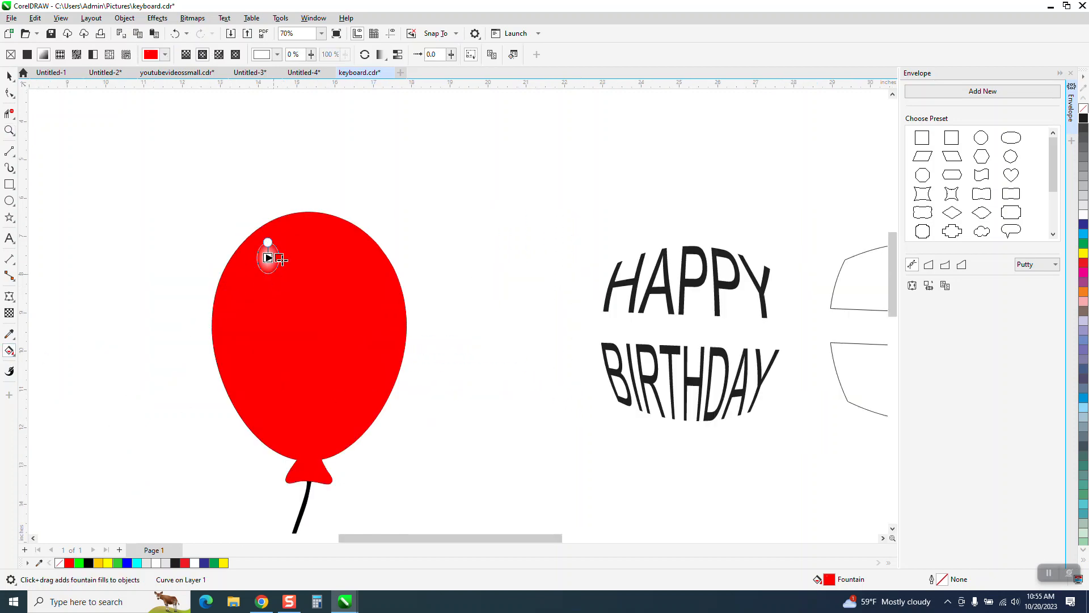
left_click_drag(285, 258, 286, 209)
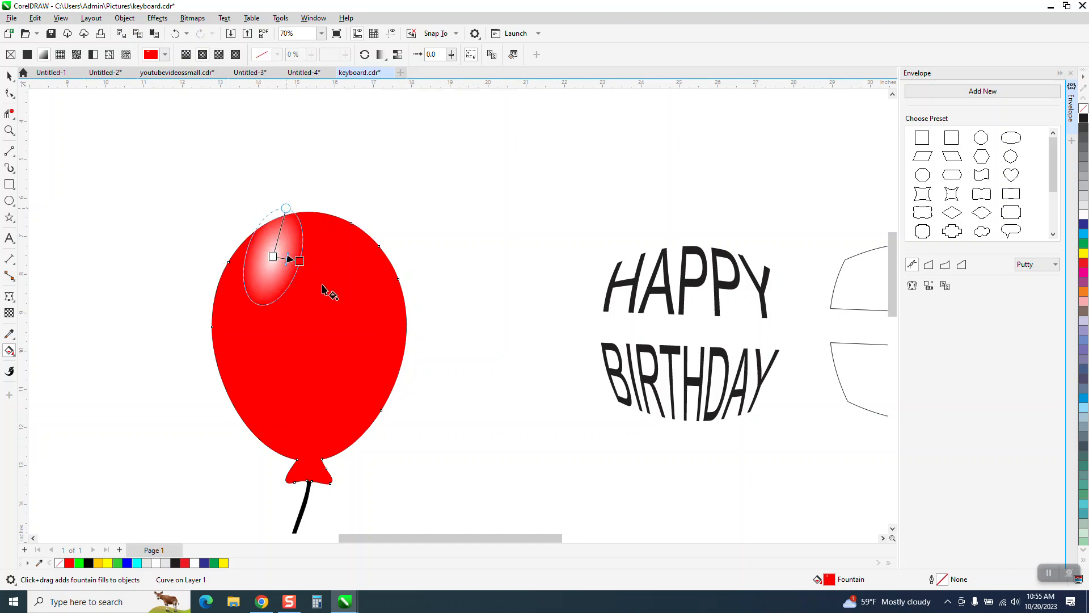
left_click_drag(299, 261, 302, 269)
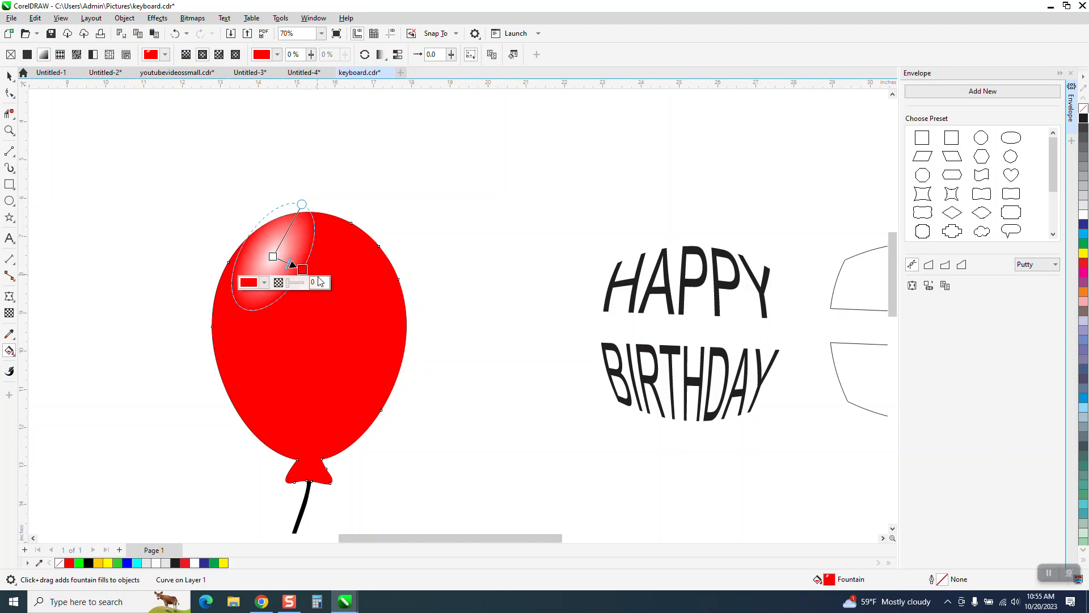
left_click(9, 76)
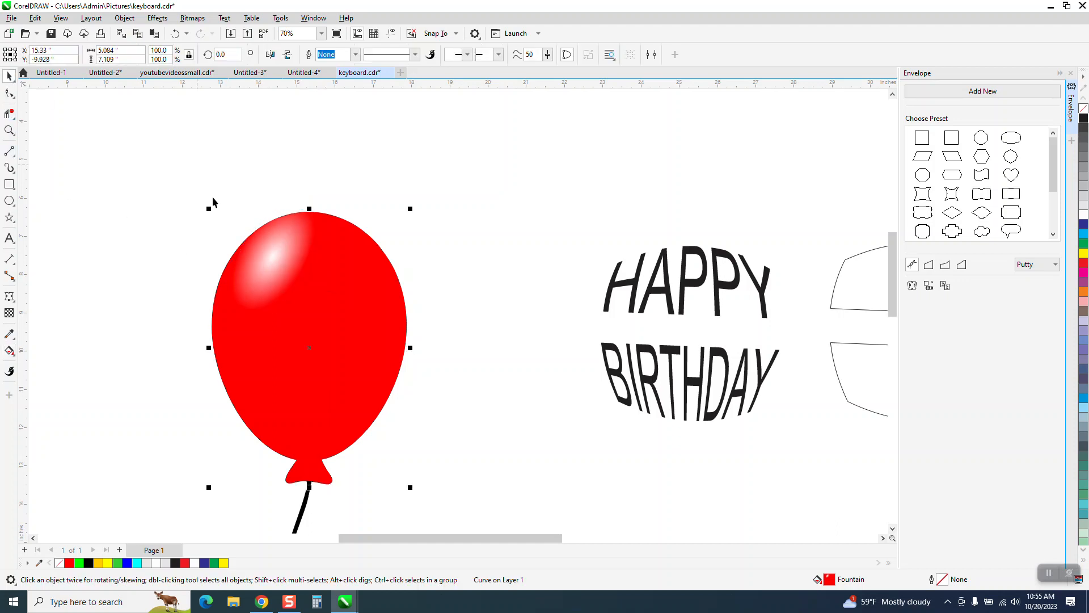
- Move HAPPY and BIRTHDAY together 10 inches left onto the red balloon and bring them to the front
scroll(361, 289, "down", 1)
scroll(462, 335, "down", 1)
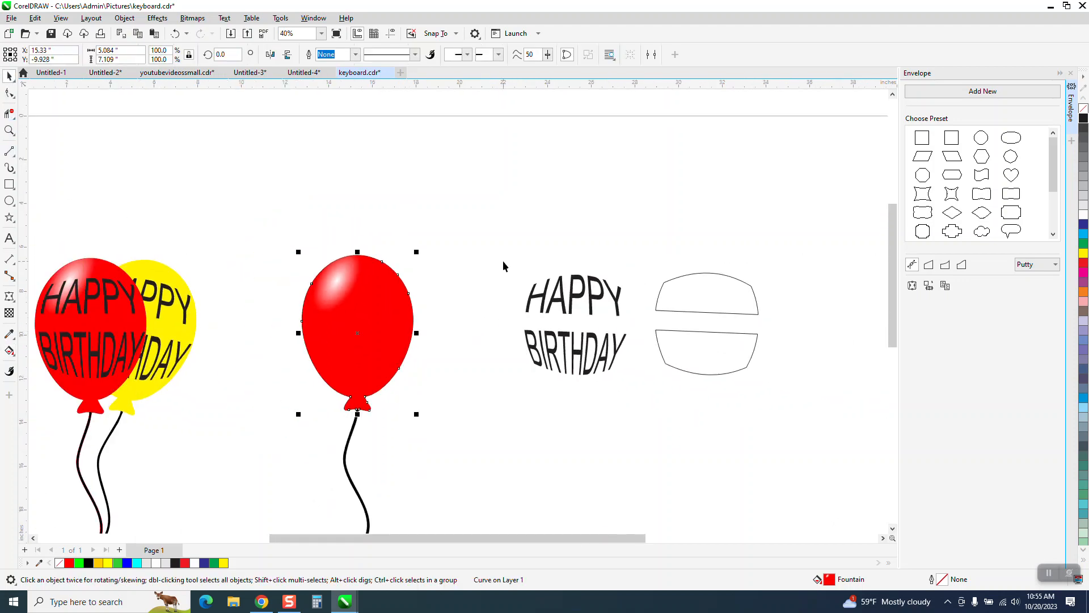
left_click_drag(502, 260, 655, 384)
key("Left")
key("Left")
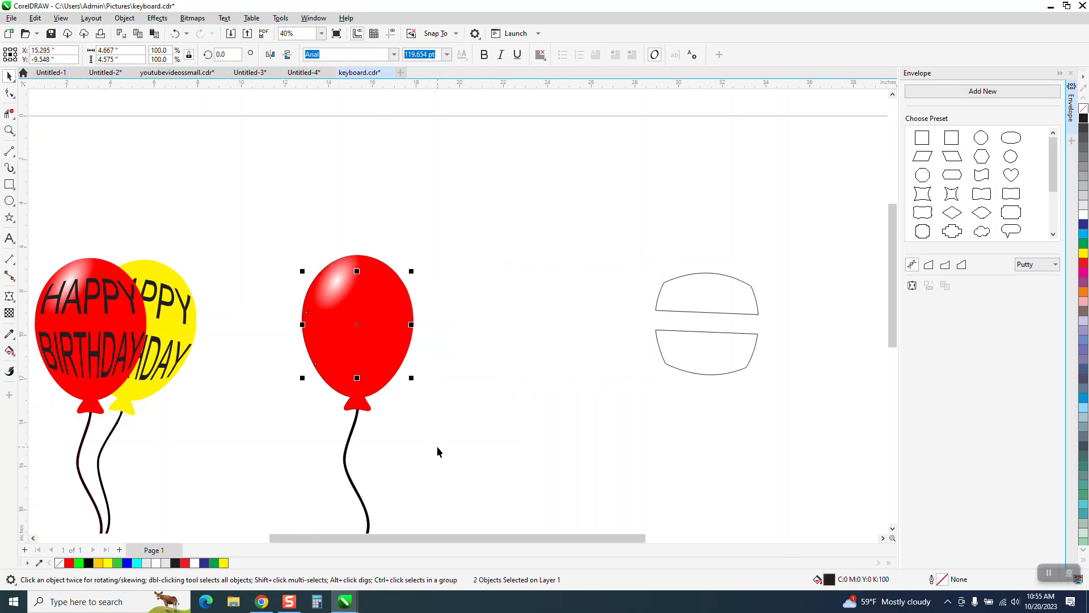
left_click(124, 18)
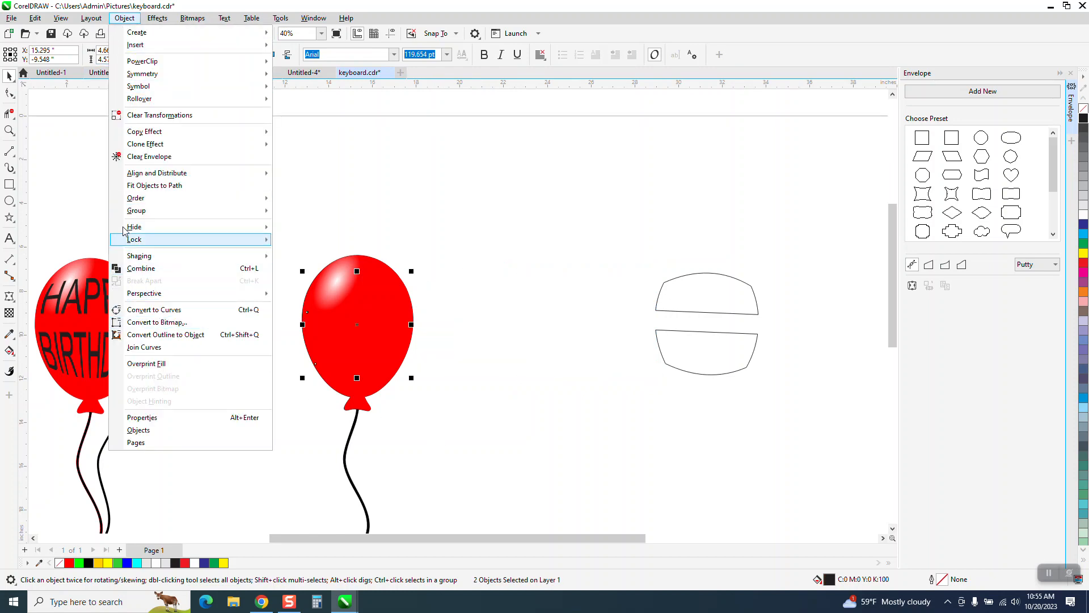
mouse_move(171, 198)
left_click(306, 200)
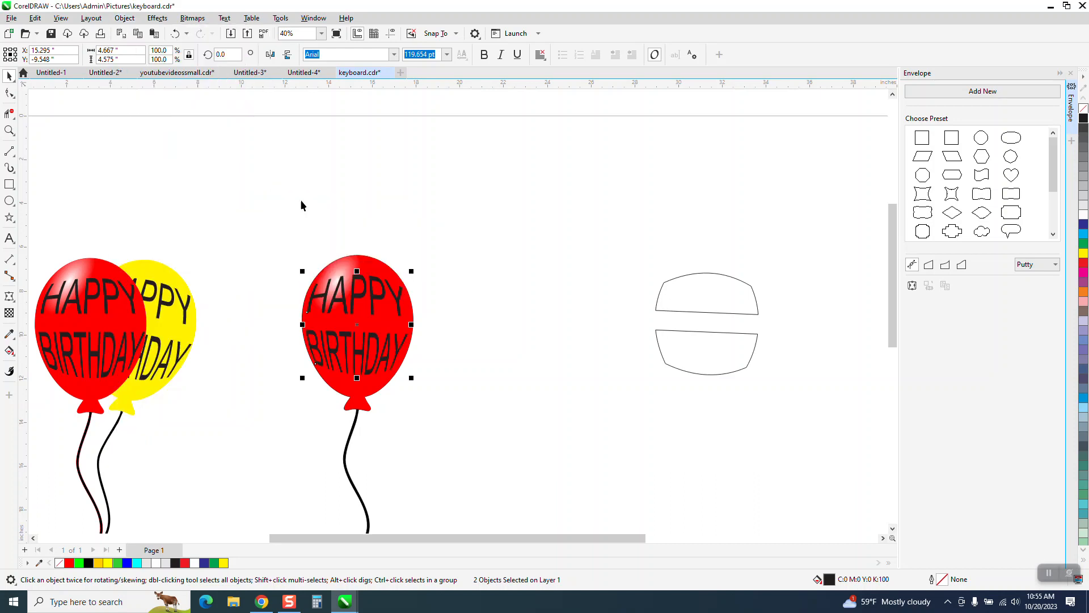
- Duplicate the red balloon with its string and lettering, placing the copy 5 inches to the right
scroll(277, 244, "down", 1)
scroll(459, 391, "down", 1)
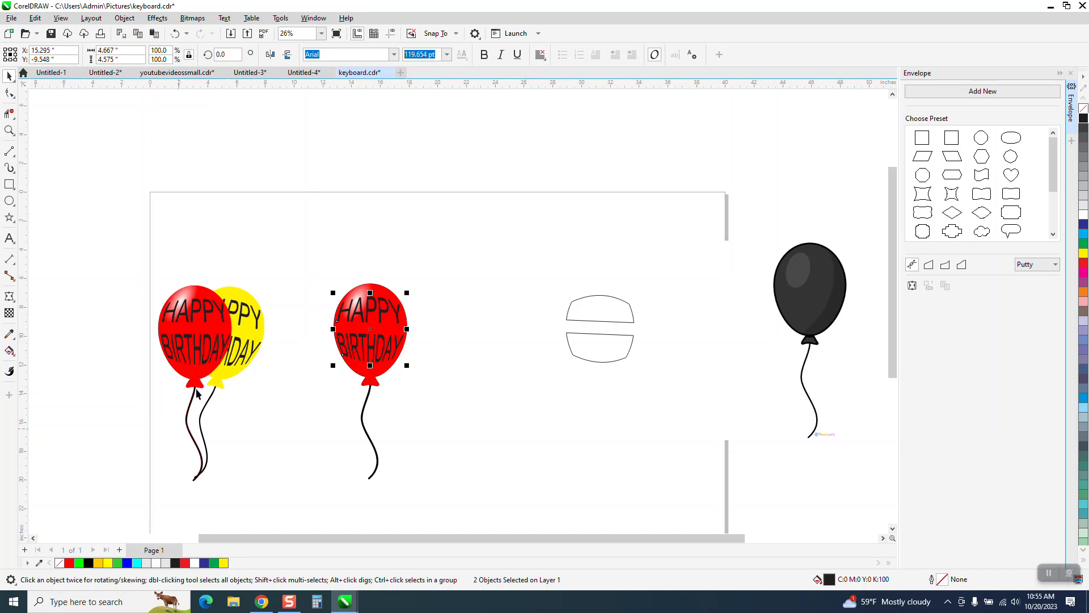
left_click_drag(305, 277, 500, 542)
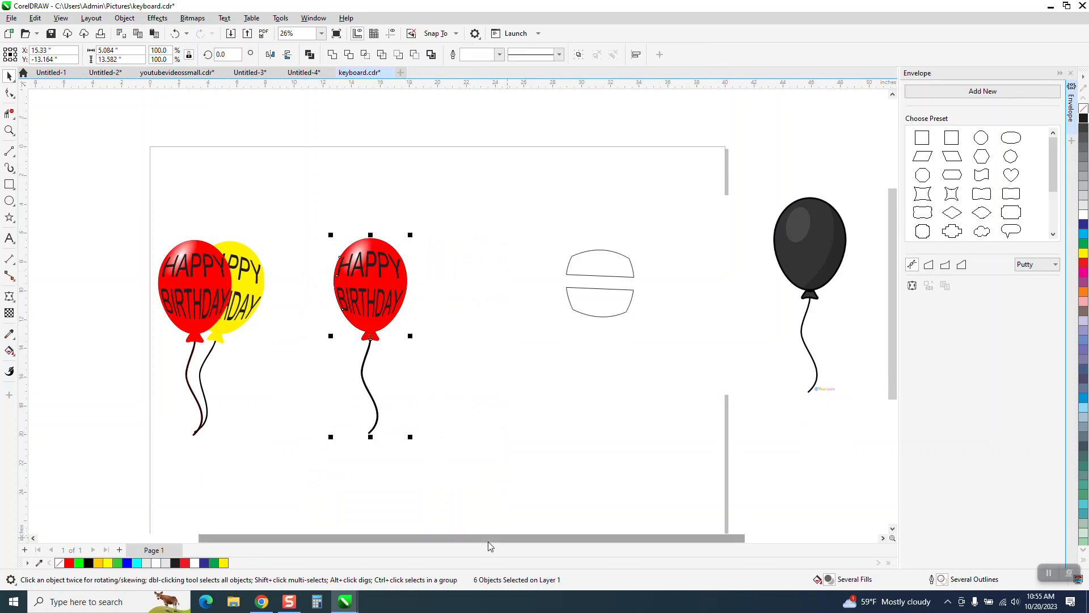
key("ctrl+d")
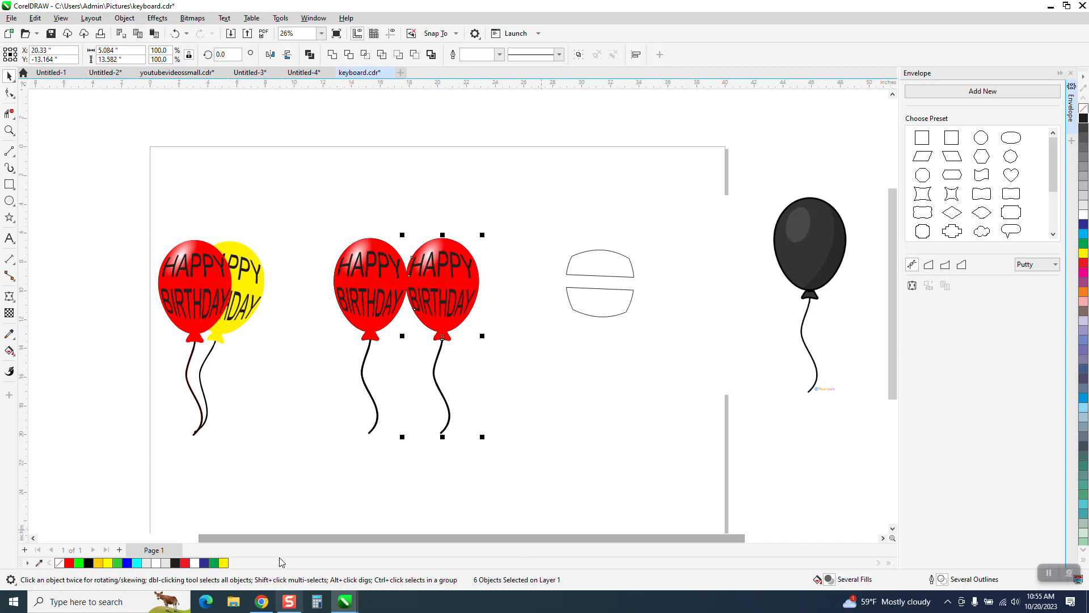
left_click(553, 436)
- Undo the accidental shift of the duplicate balloon, fill it with yellow and set it to no outline
left_click(464, 290)
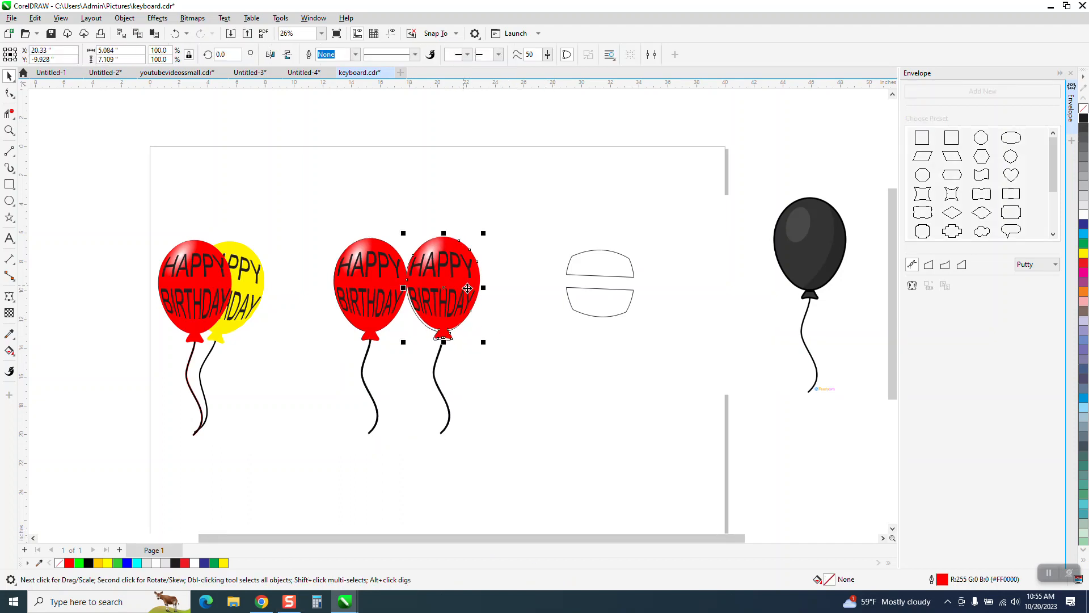
left_click(180, 35)
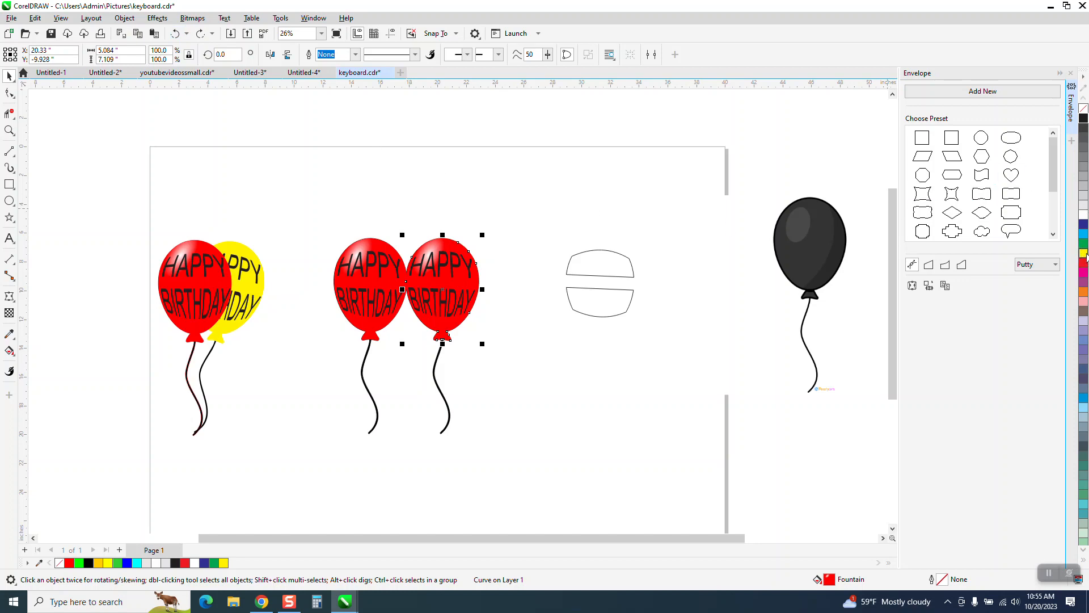
left_click(1085, 254)
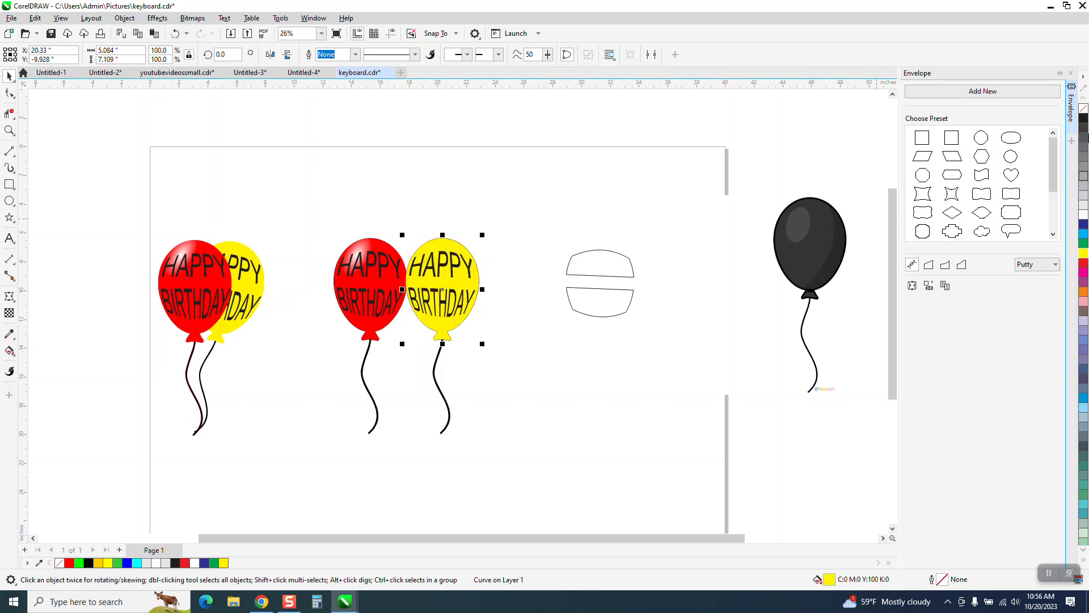
right_click(1084, 110)
- Group the yellow balloon with its lettering and string, and place the group directly over the red balloon
left_click_drag(398, 219, 476, 500)
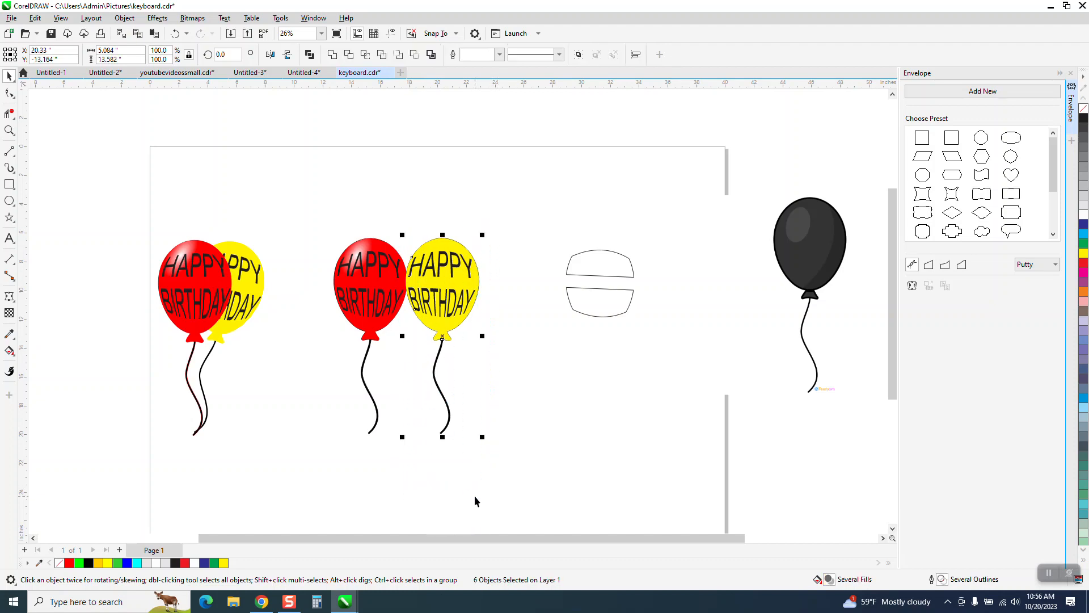
key("ctrl+g")
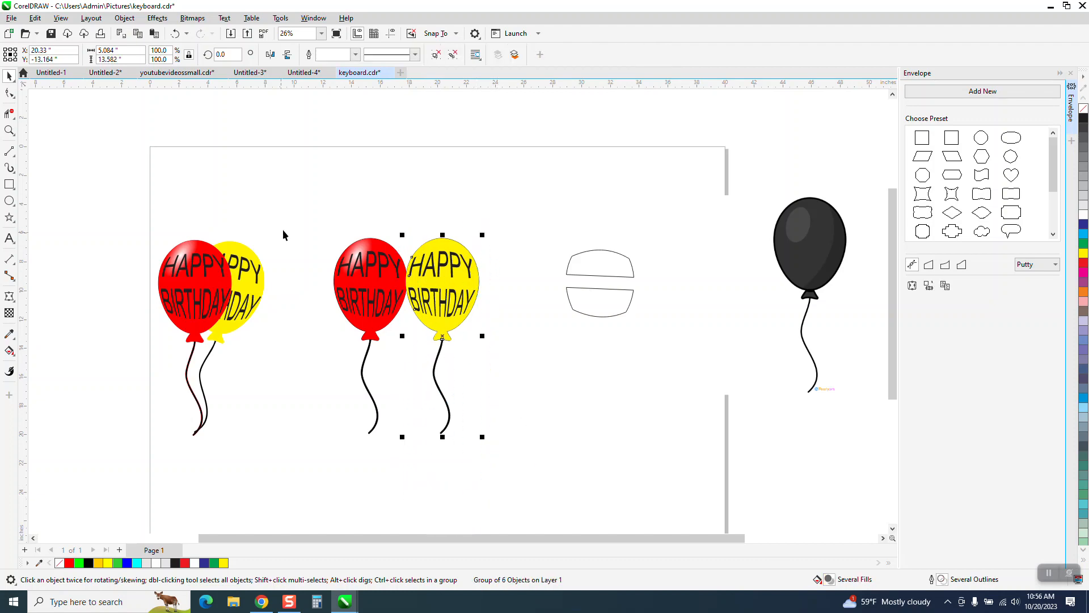
left_click_drag(302, 212, 413, 466)
left_click_drag(441, 434, 371, 437)
left_click(371, 397)
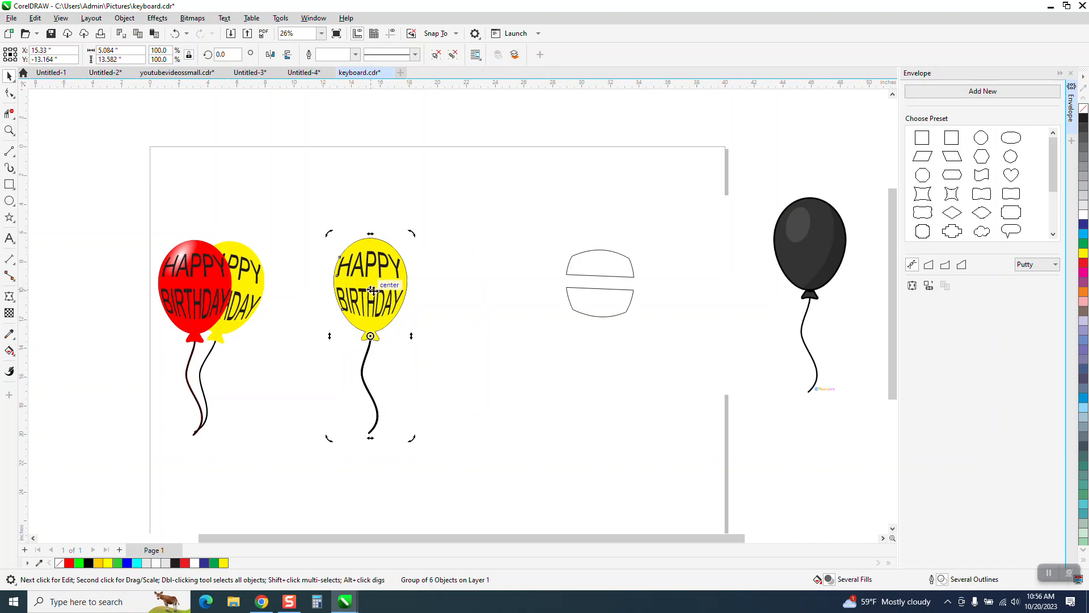
- Move the yellow balloon group's rotation center to the string's lower end and rotate the group clockwise to about 345.2 degrees
left_click_drag(368, 347, 368, 434)
left_click_drag(433, 246, 465, 253)
left_click(404, 277)
left_click(403, 277)
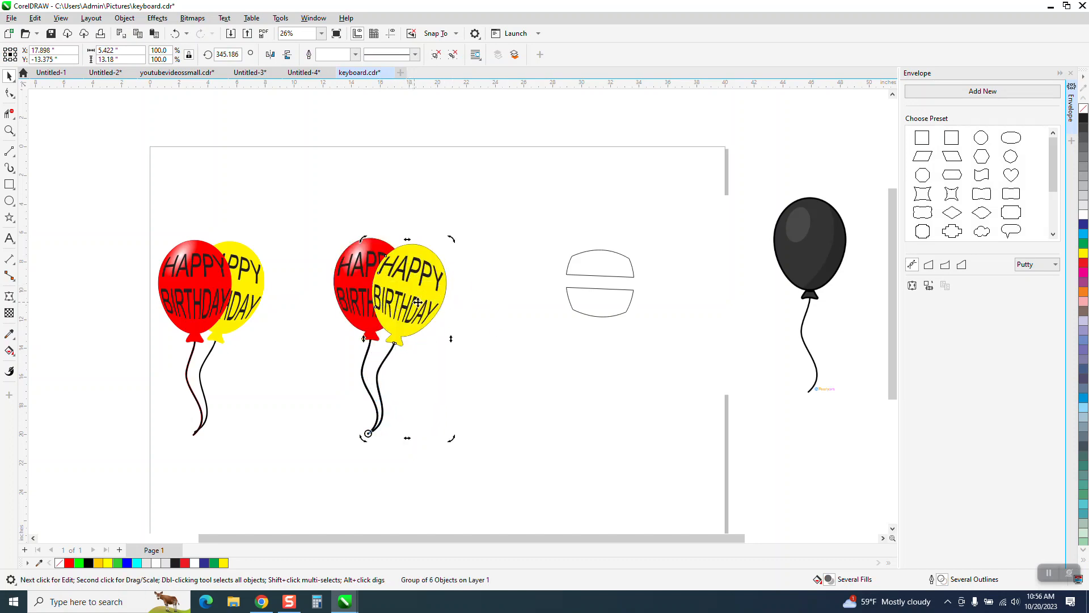
- Send the rotated yellow balloon group behind the red balloon
left_click(126, 19)
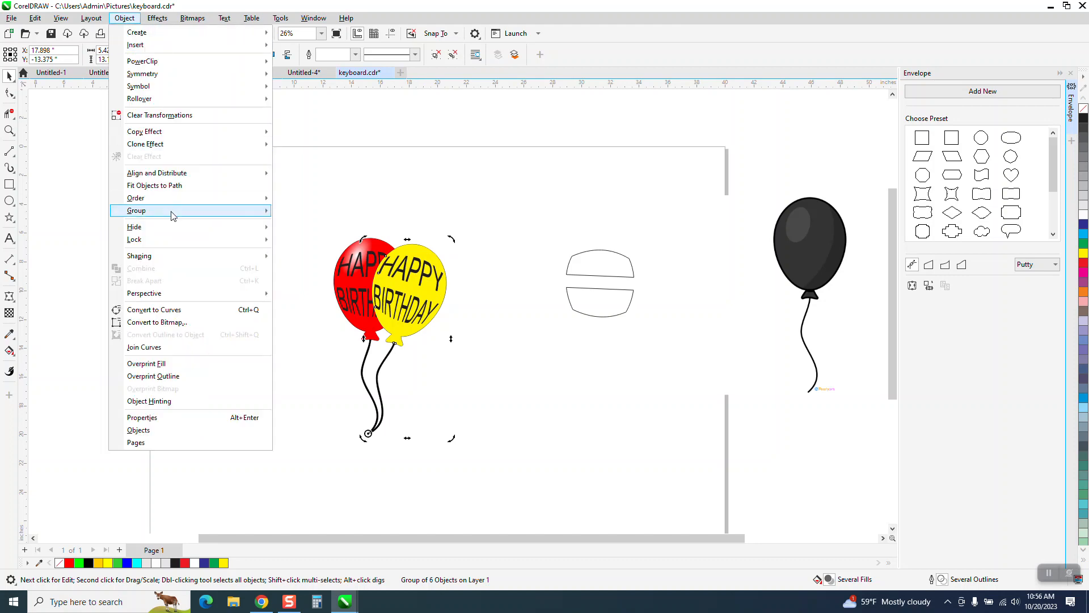
mouse_move(170, 198)
left_click(333, 213)
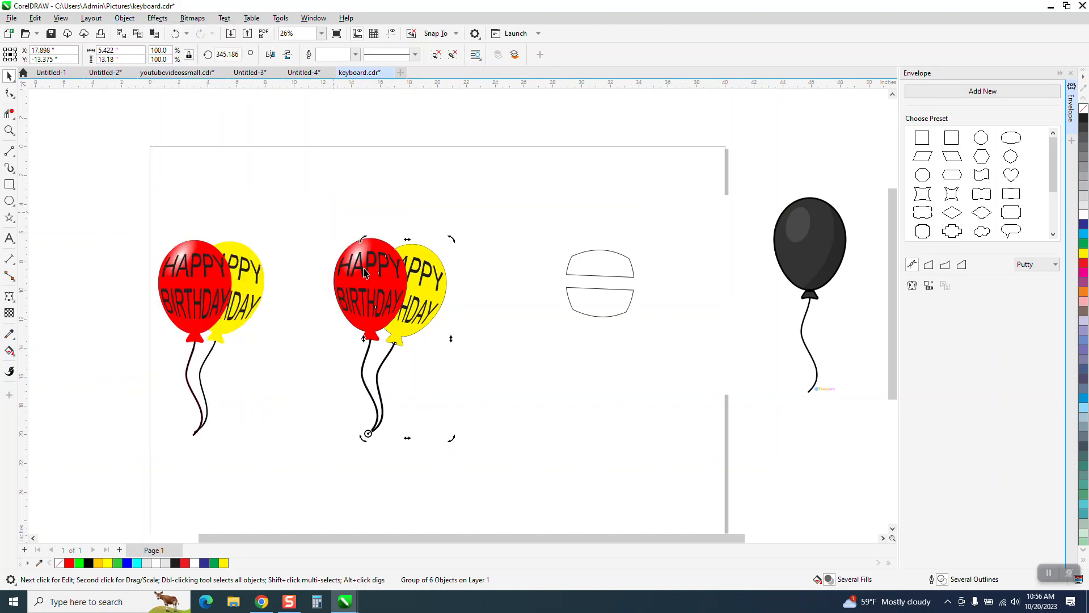
left_click(9, 129)
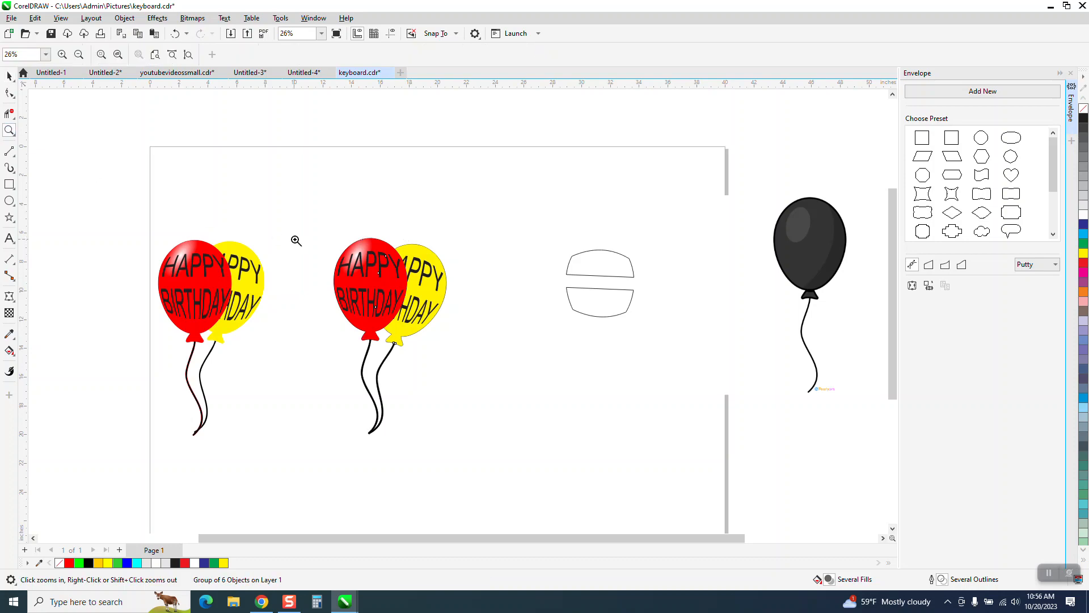
left_click_drag(573, 434, 583, 447)
scroll(374, 342, "down", 3)
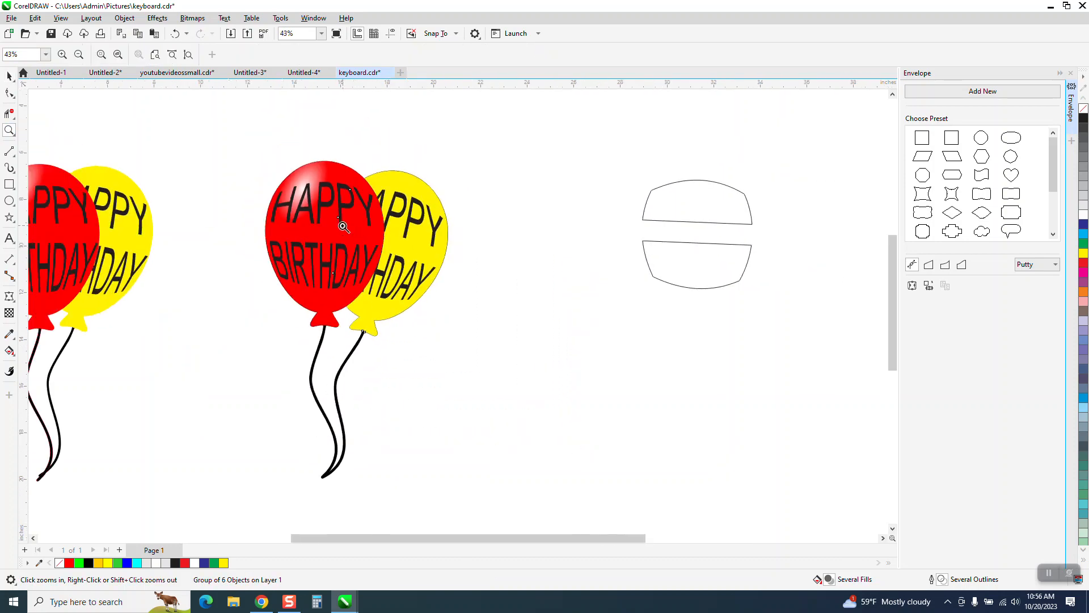
scroll(371, 307, "down", 2)
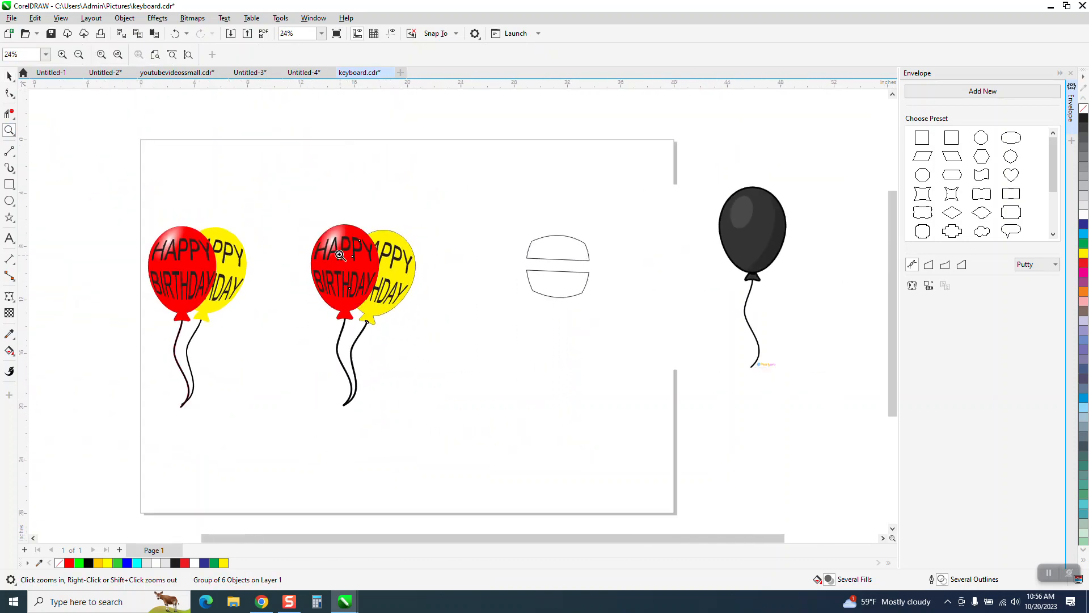
left_click_drag(299, 200, 515, 333)
scroll(424, 308, "down", 3)
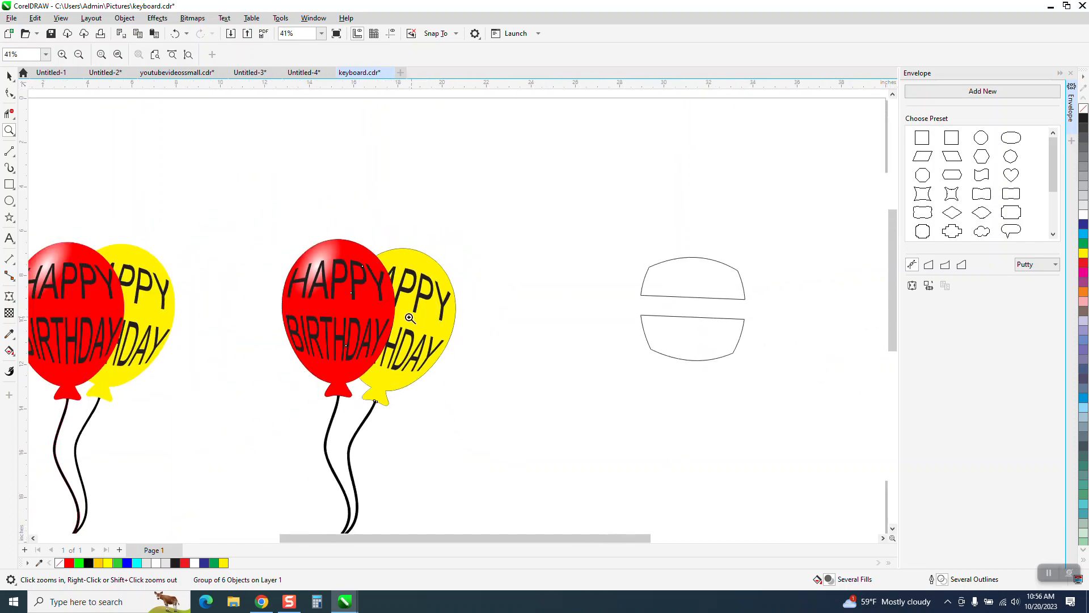
- Try to fill the whole grouped yellow balloon with blue
left_click_drag(278, 243, 538, 404)
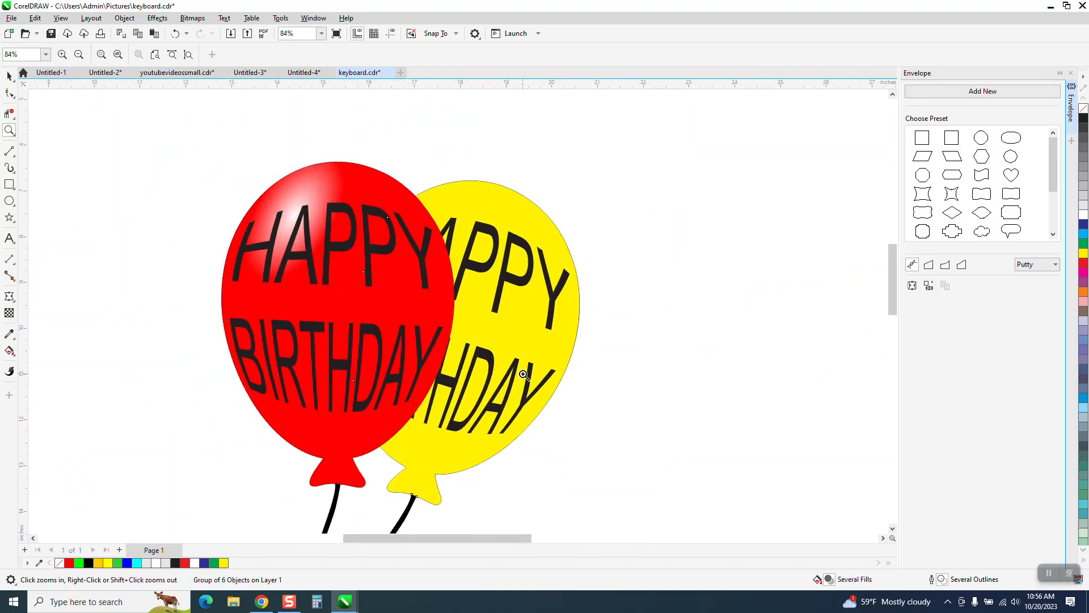
scroll(523, 372, "down", 1)
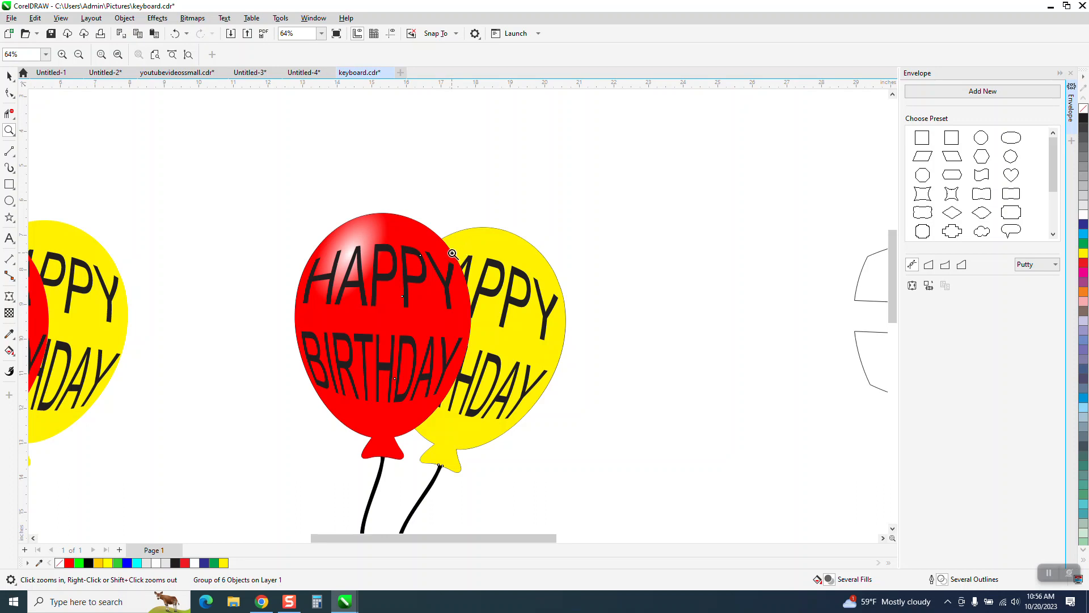
key("space")
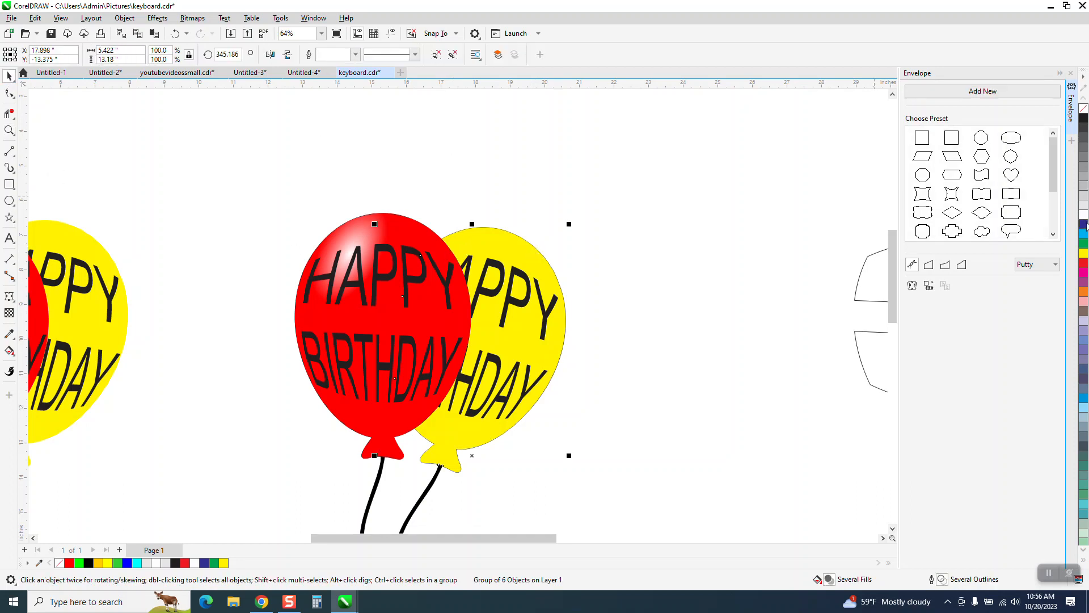
left_click(1084, 225)
left_click(175, 33)
- Ungroup the copied yellow balloon behind the red one and fill only its balloon shape with blue
left_click(124, 17)
mouse_move(158, 210)
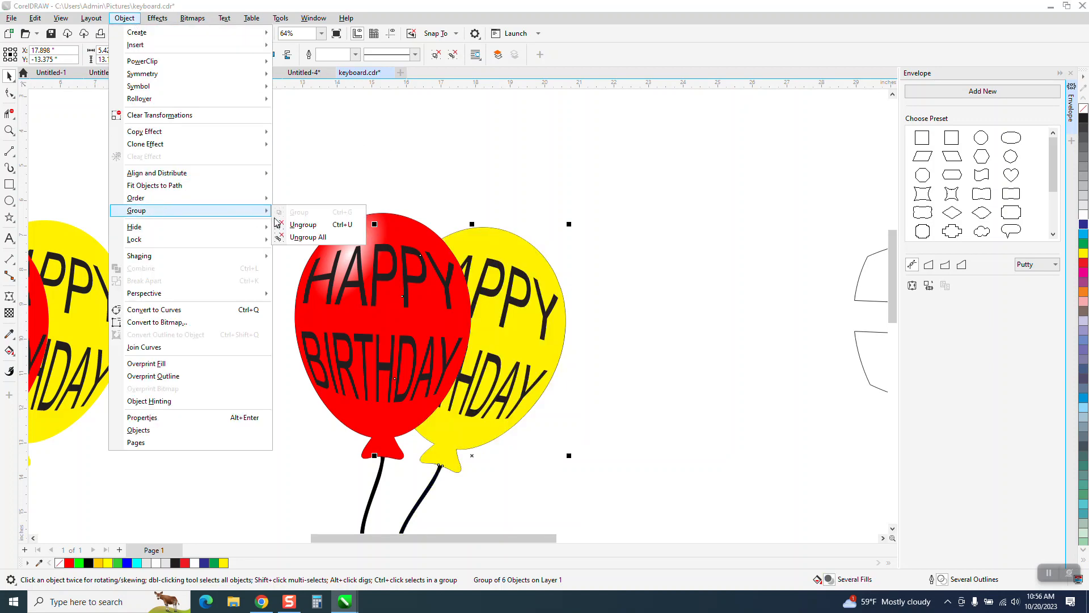
left_click(284, 224)
left_click(525, 244)
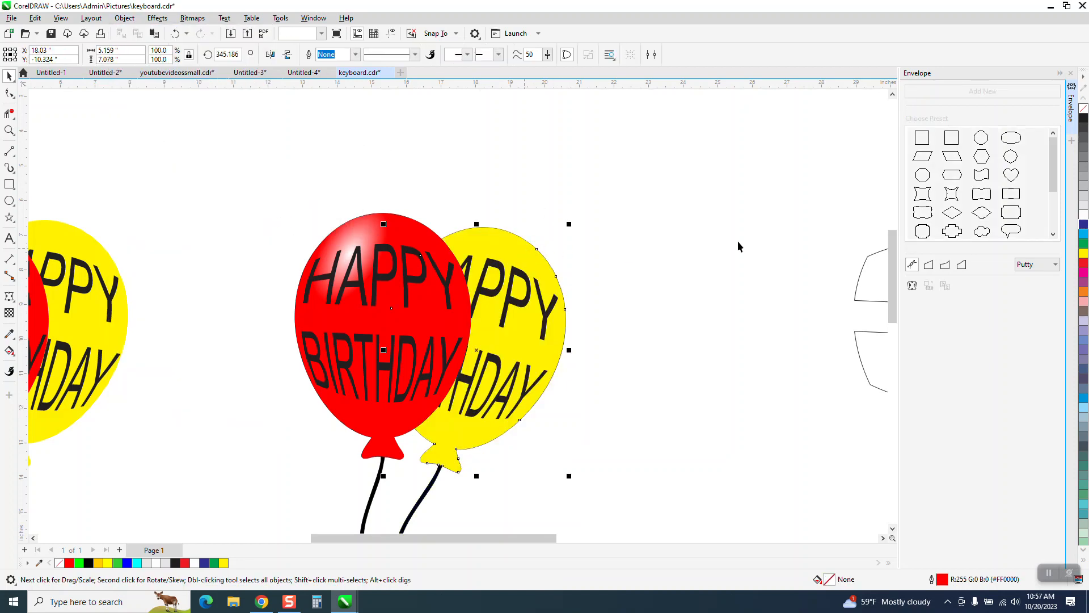
left_click(1084, 225)
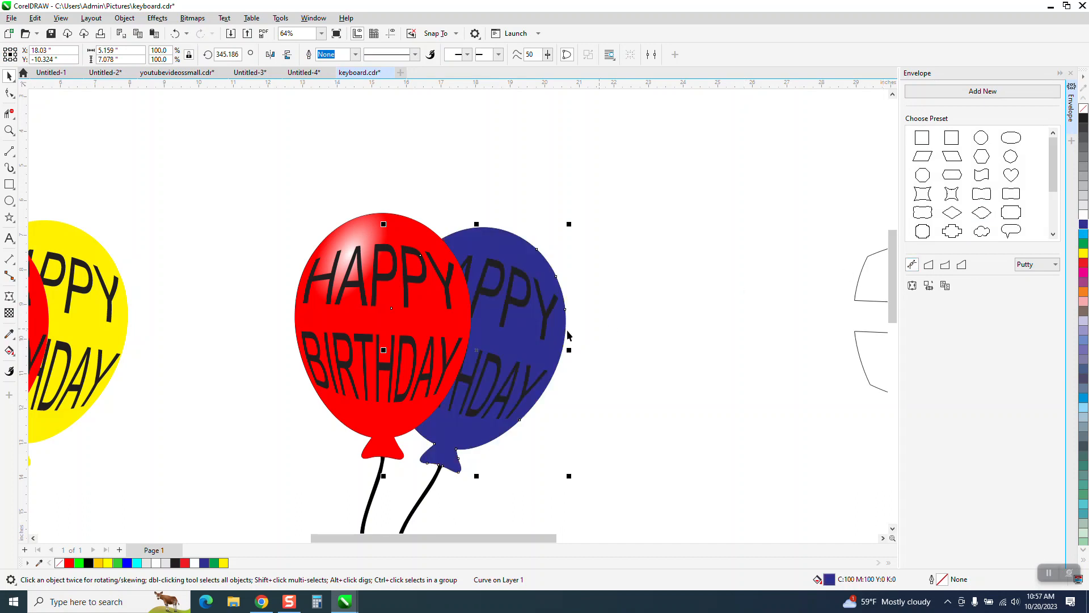
left_click(650, 331)
- Fill the HAPPY and BIRTHDAY lettering on the blue balloon with white
left_click(551, 318)
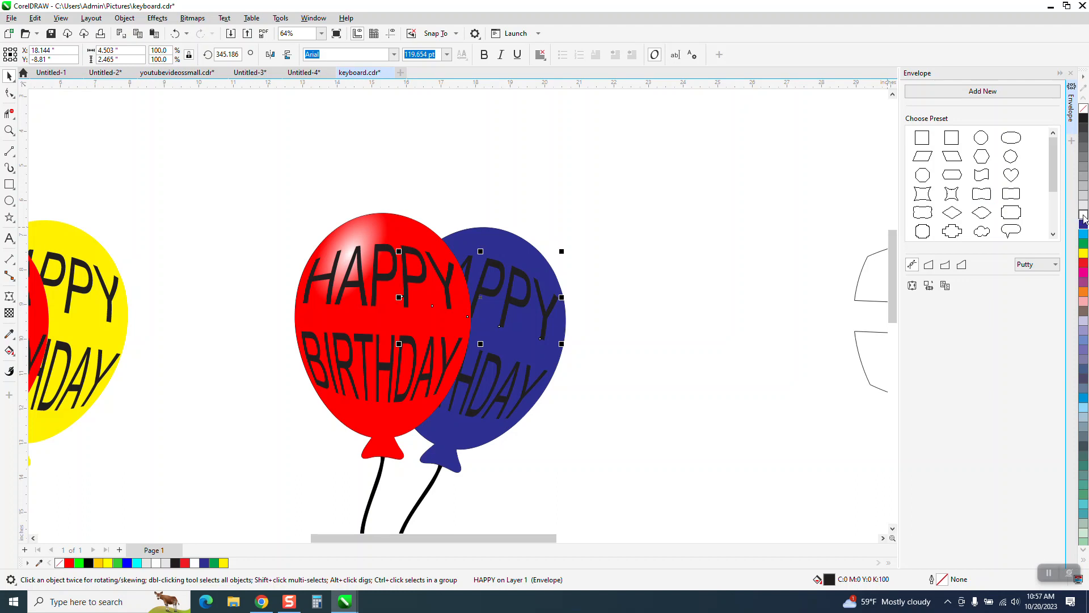
left_click(1084, 216)
left_click(555, 396)
left_click(528, 396)
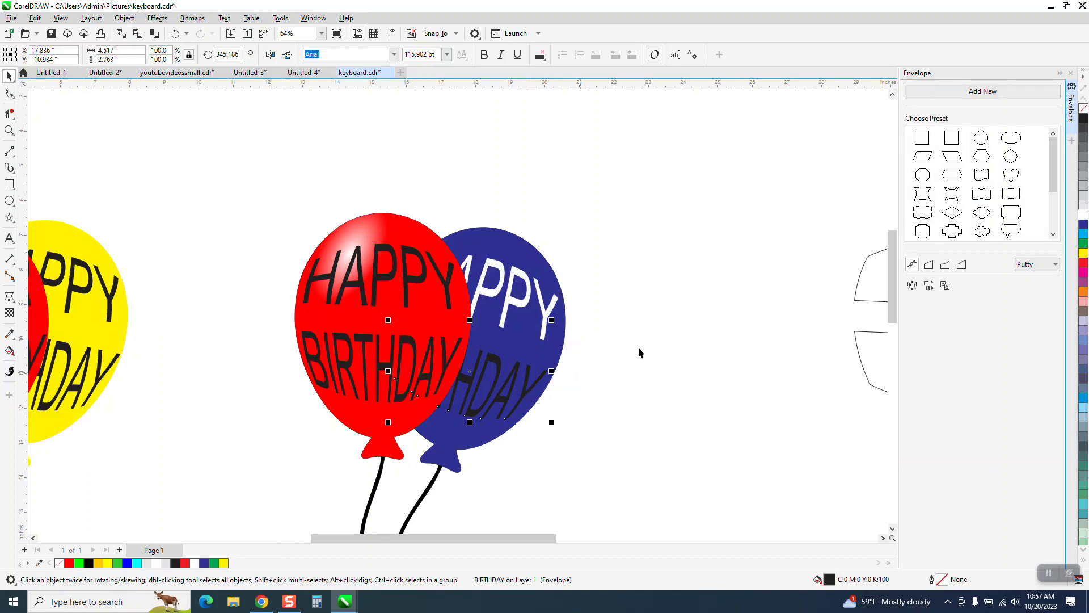
left_click(1084, 218)
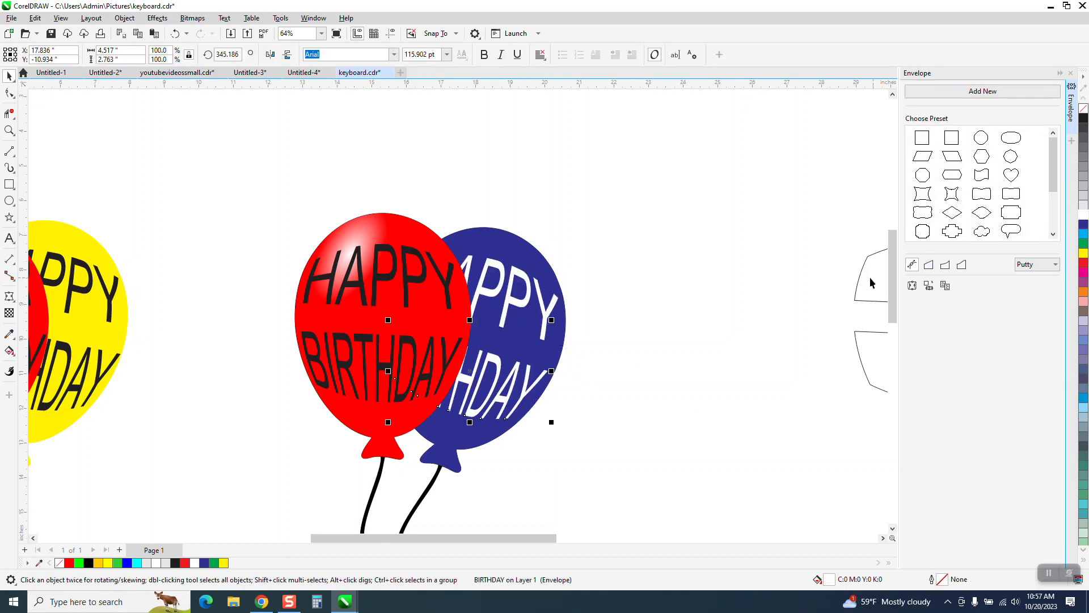
- Move the blue balloon shape 5 inches to the right, clear of its lettering and the red balloon
left_click(482, 249)
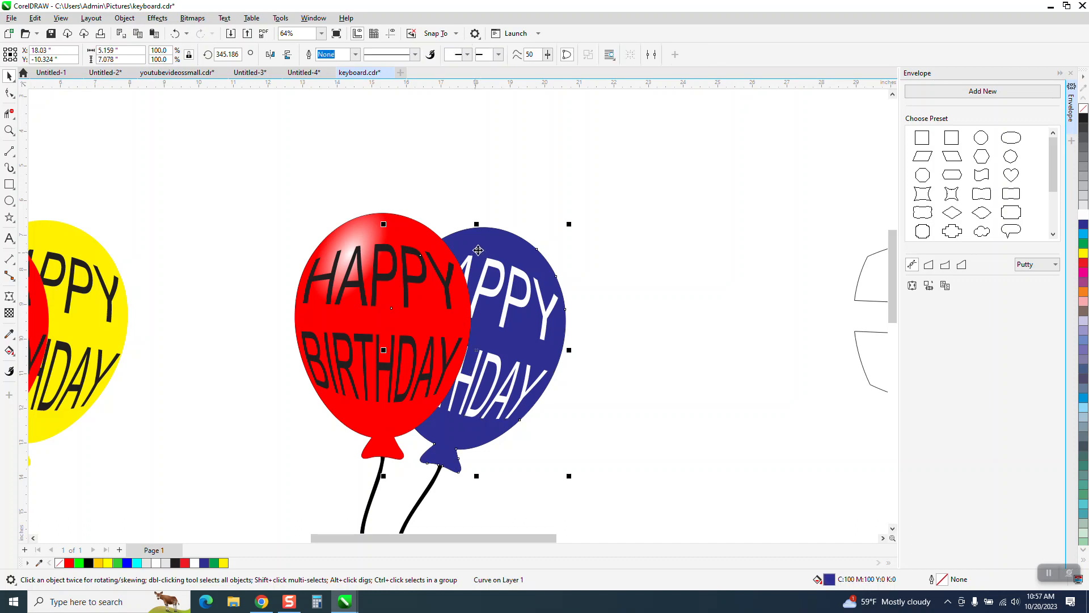
key("Right")
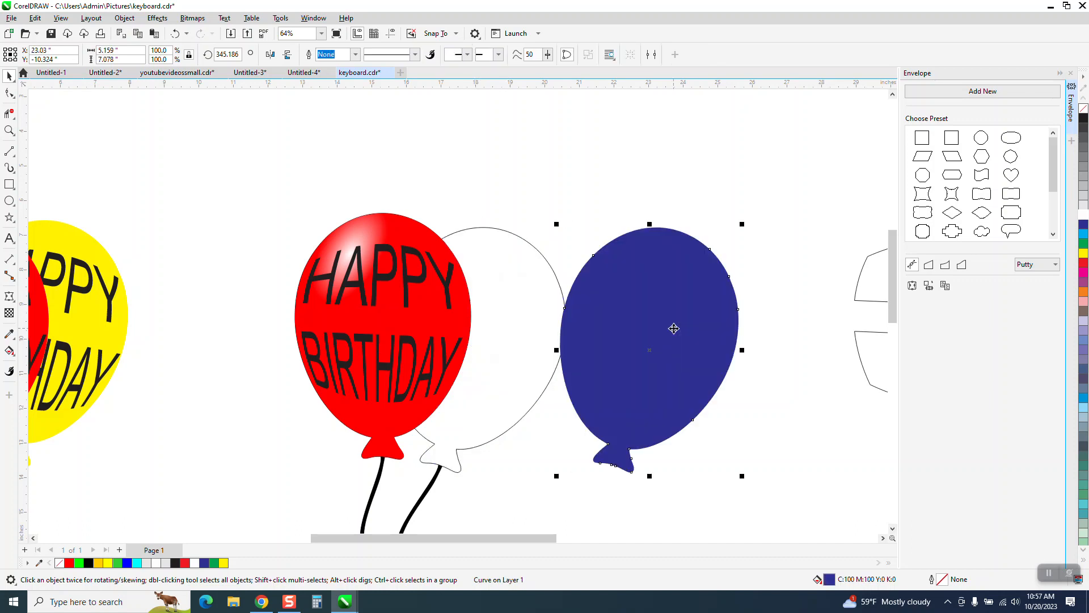
- Try to apply a short fountain fill near the upper left of the blue balloon
left_click(11, 354)
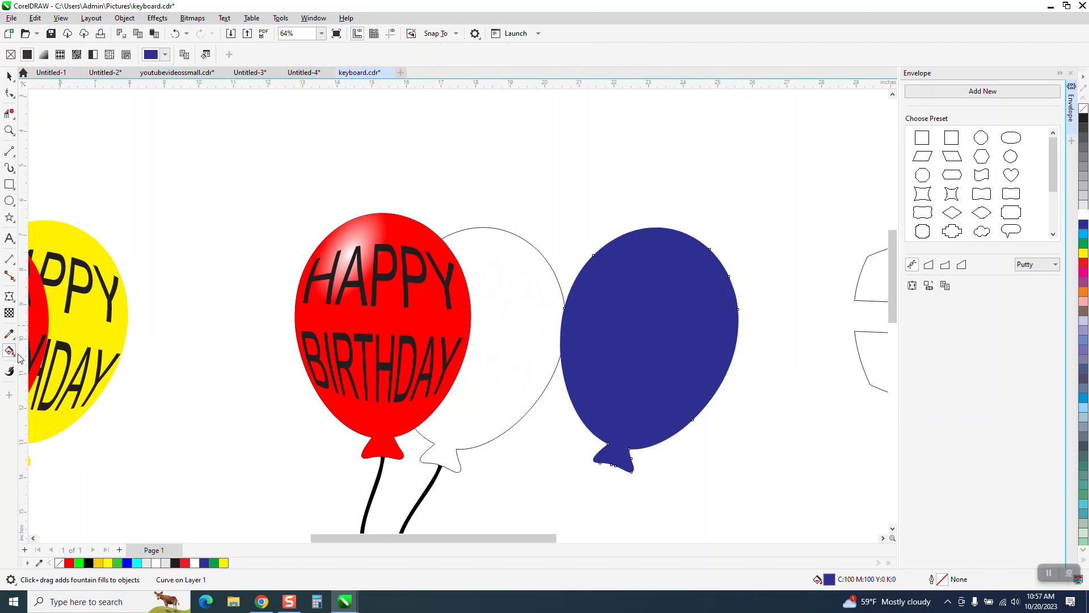
left_click(12, 354)
left_click(43, 355)
left_click_drag(610, 255, 633, 253)
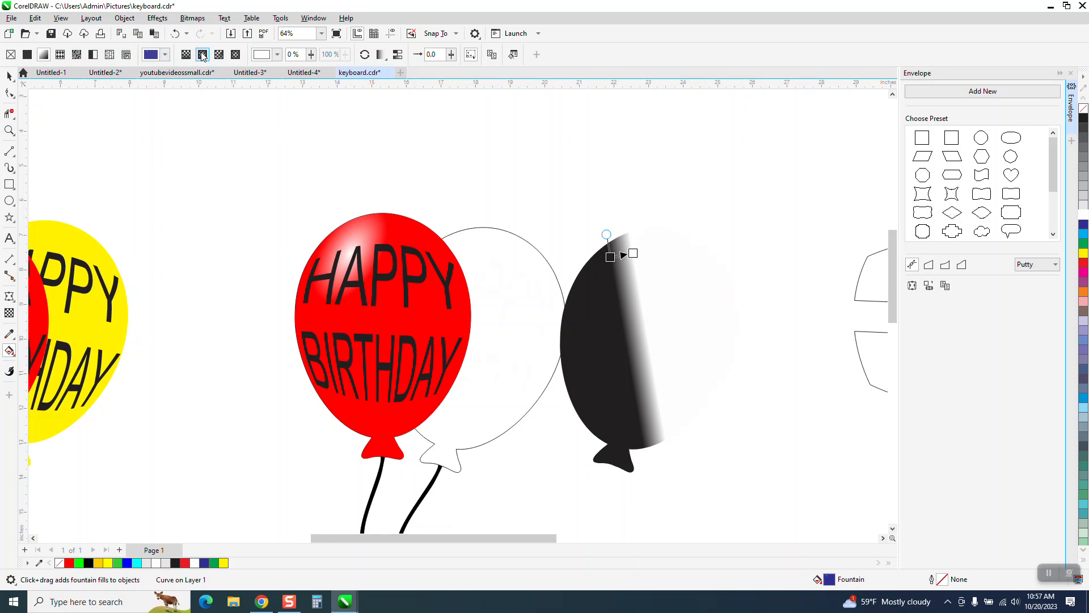
left_click(9, 76)
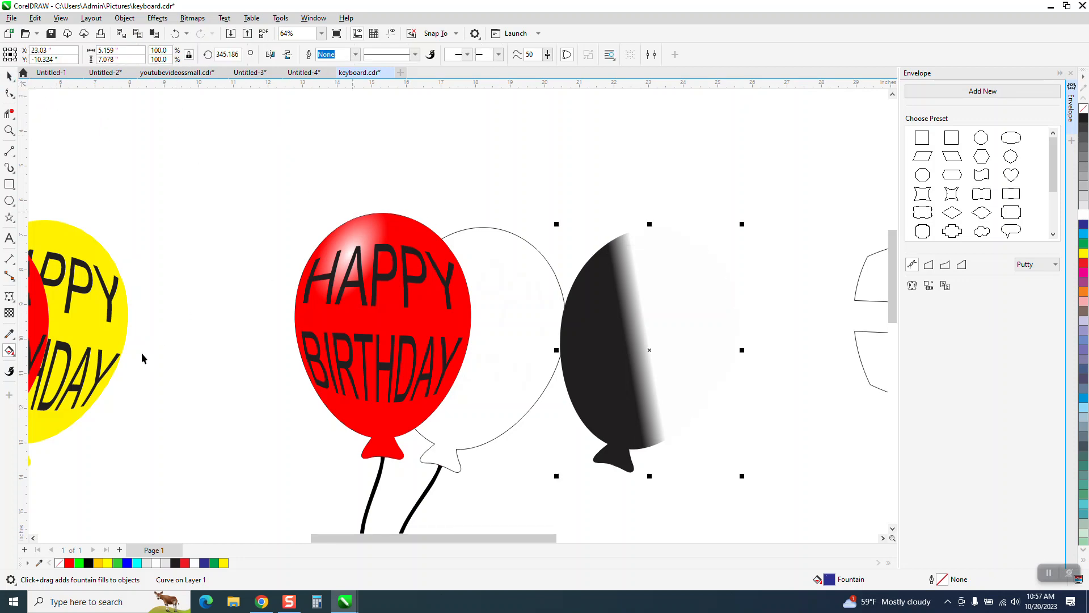
left_click(9, 351)
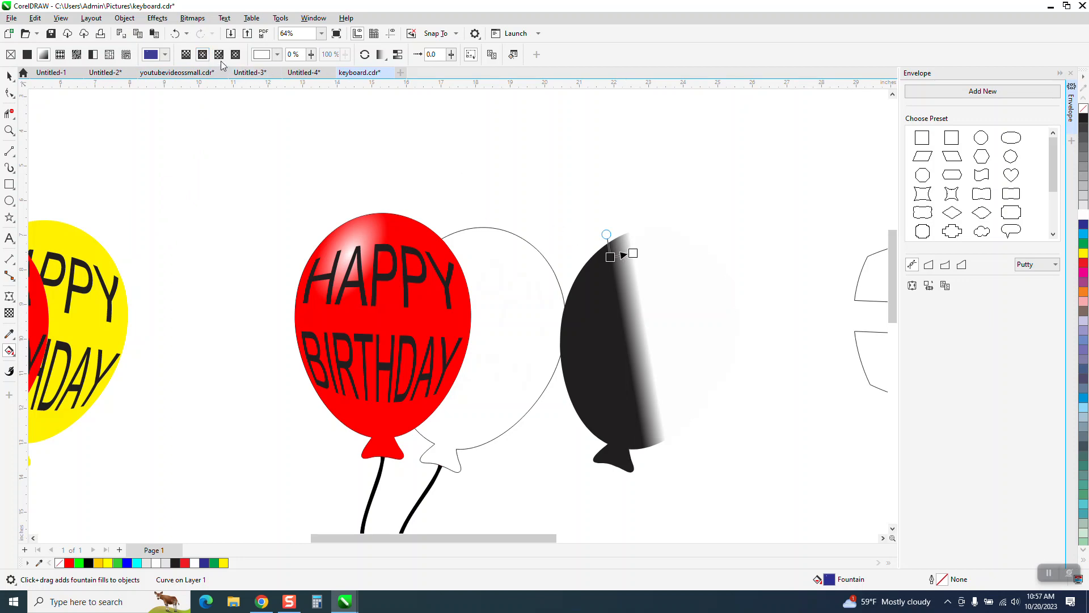
left_click(176, 35)
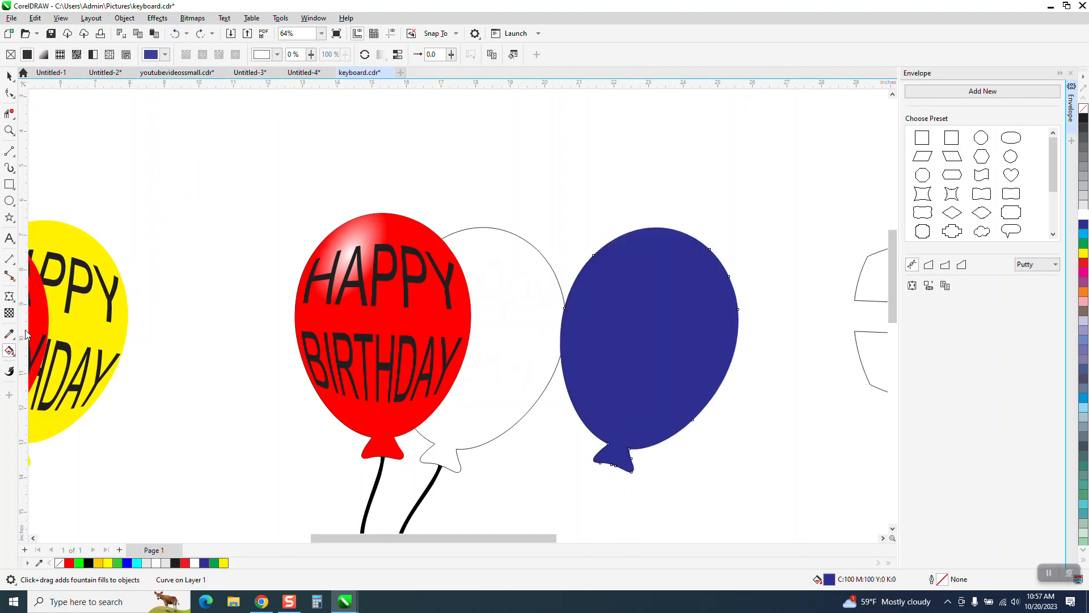
- Give the blue balloon an elliptical fountain fill with a slanted white highlight near its upper left, fading into blue
left_click(14, 354)
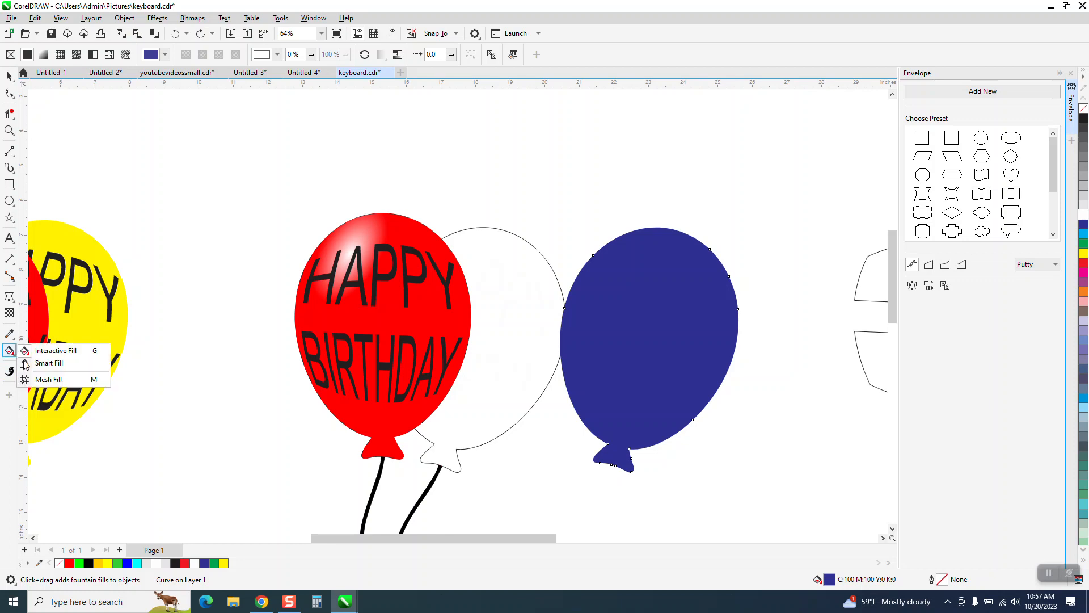
left_click(49, 351)
left_click_drag(613, 257, 647, 251)
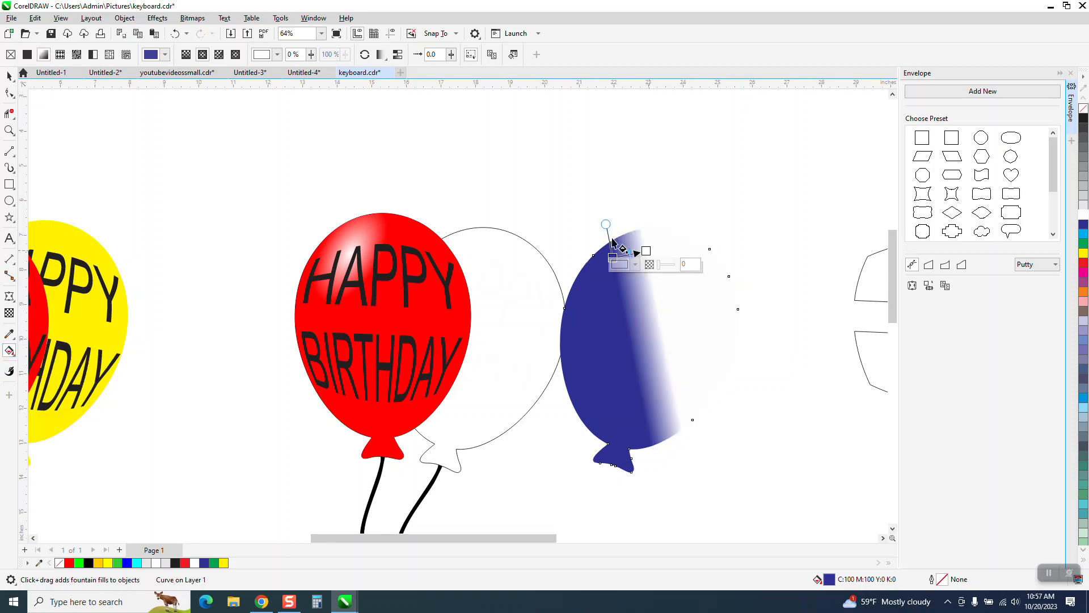
left_click(219, 56)
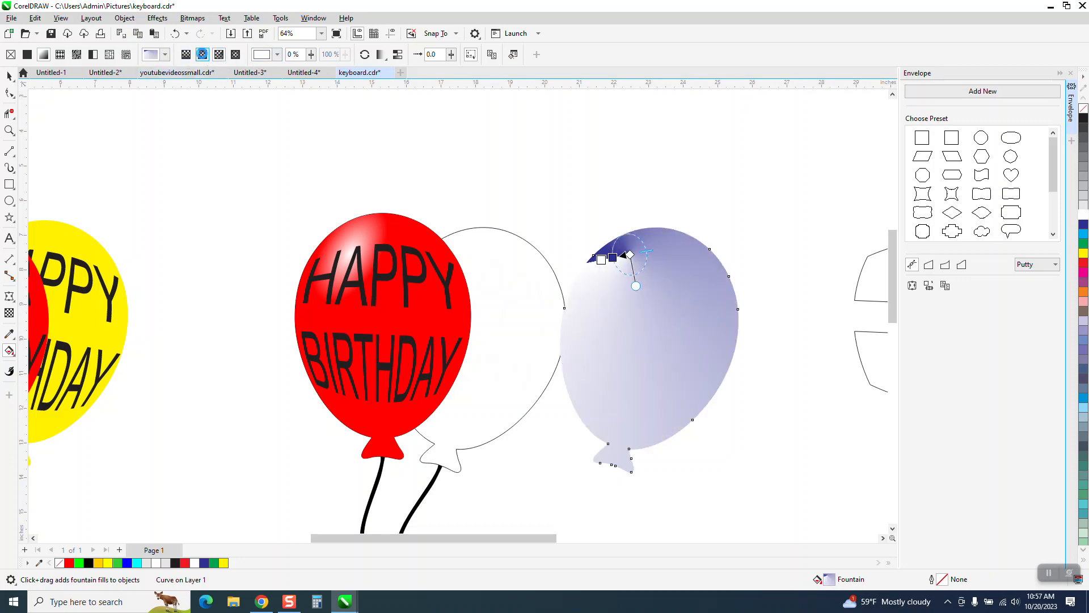
left_click(203, 55)
left_click_drag(624, 233, 653, 220)
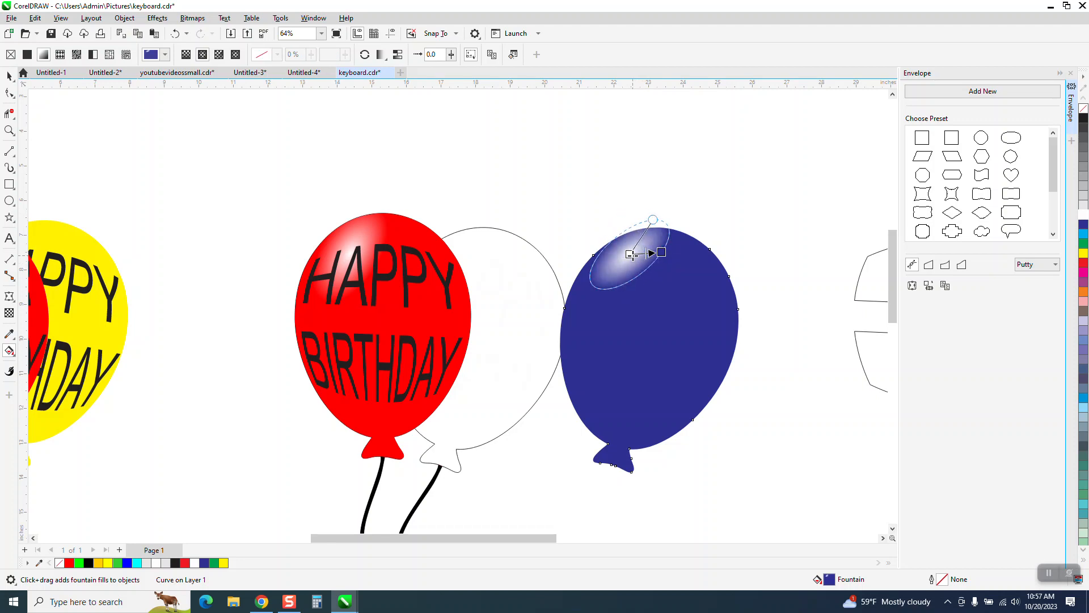
left_click_drag(633, 255, 624, 261)
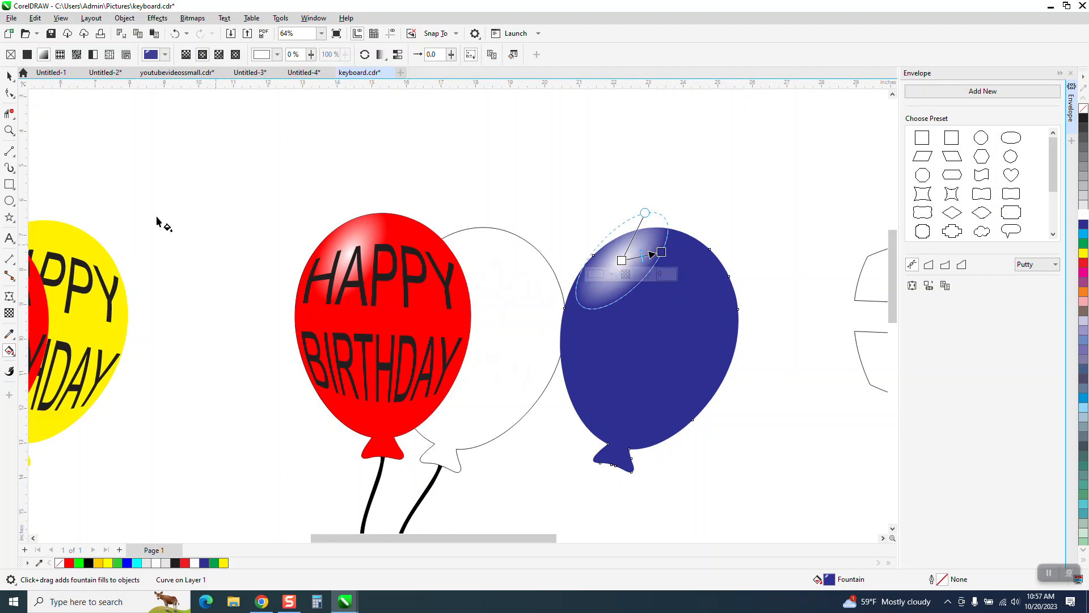
left_click(9, 76)
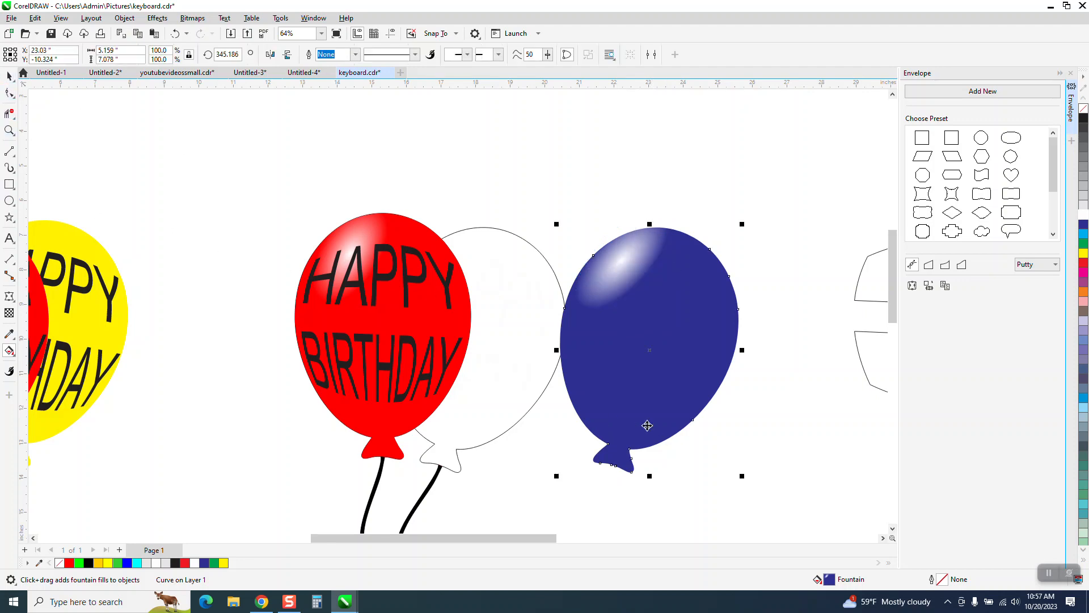
- Move the highlighted blue balloon shape 5 inches back to the left, under its white lettering, and check the finished pair
scroll(648, 425, "down", 1)
left_click_drag(743, 243, 568, 518)
key("Left")
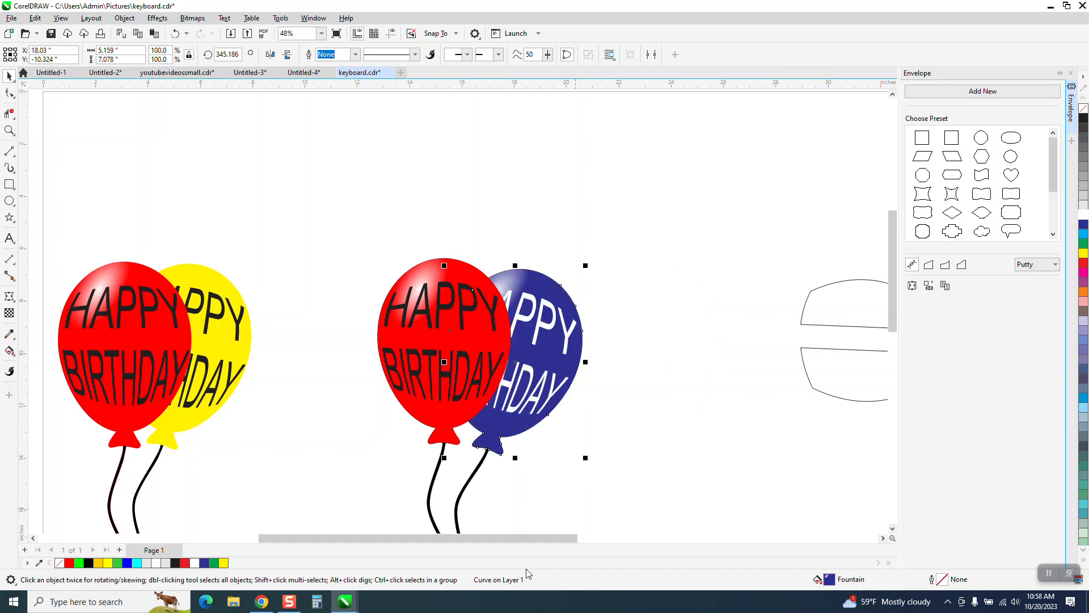
left_click(9, 131)
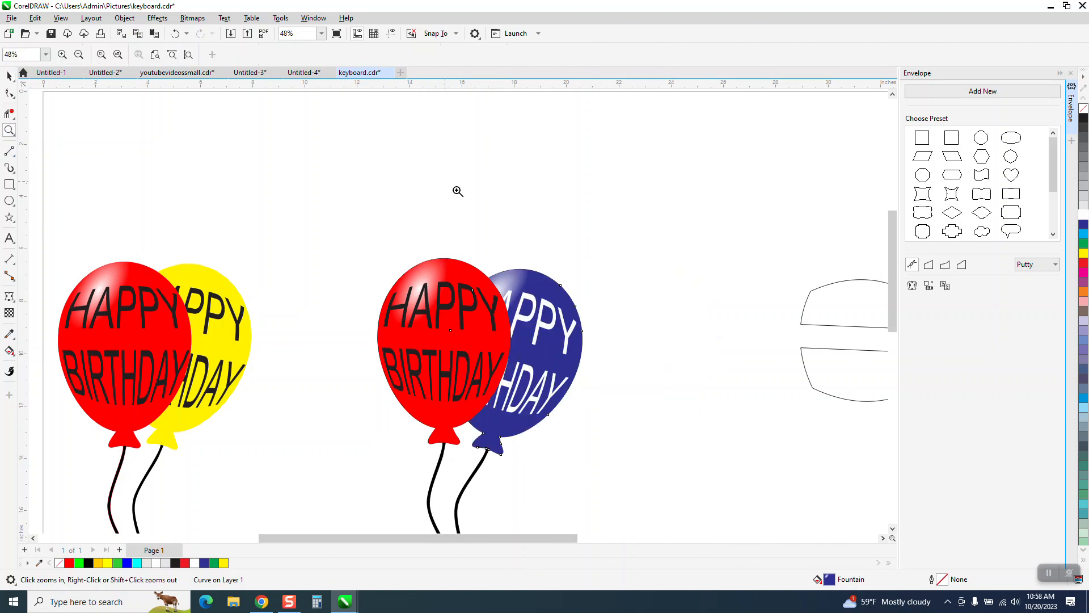
left_click_drag(372, 238, 759, 424)
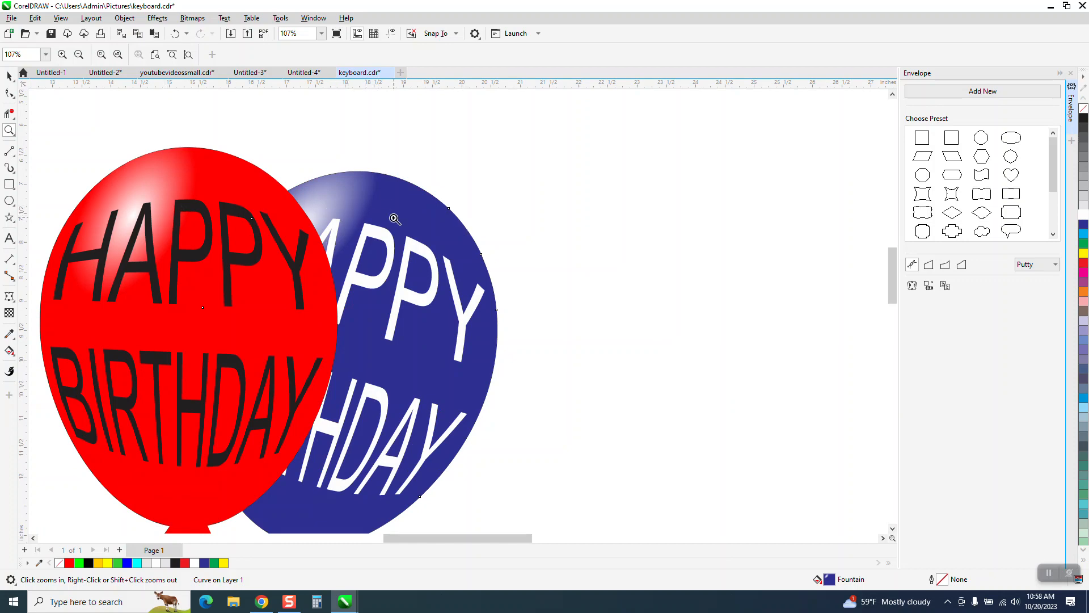
scroll(394, 218, "down", 4)
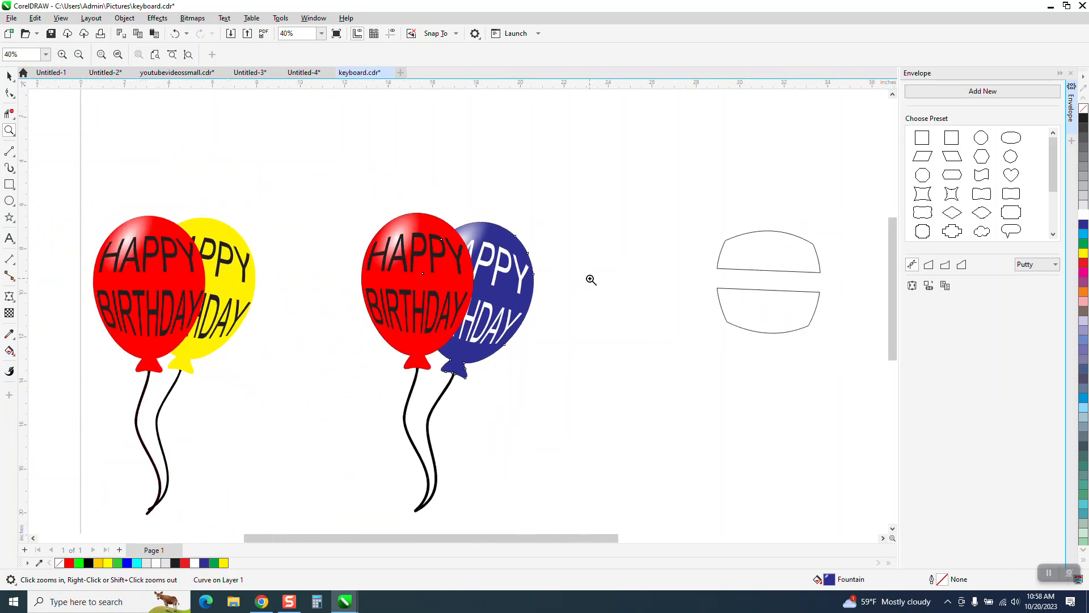